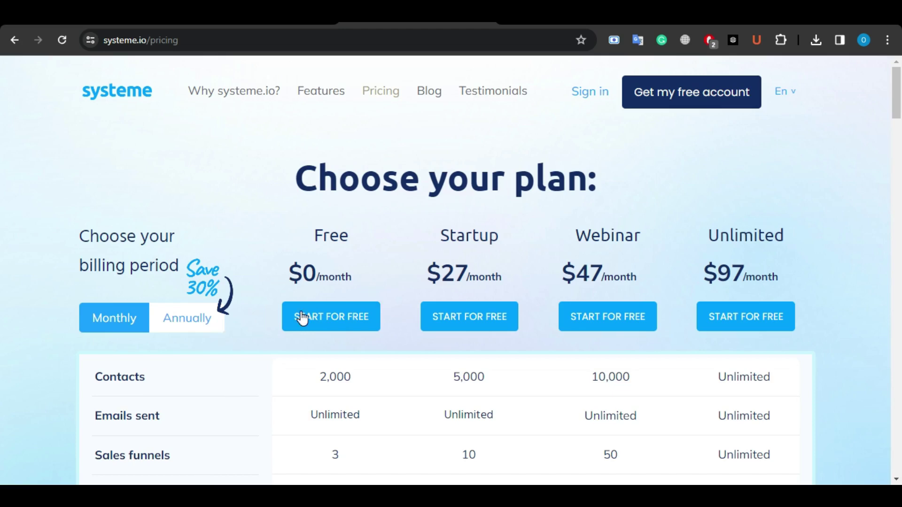
- Start the free plan sign-up, dismiss the prompt, and scroll the new dashboard
left_click(347, 322)
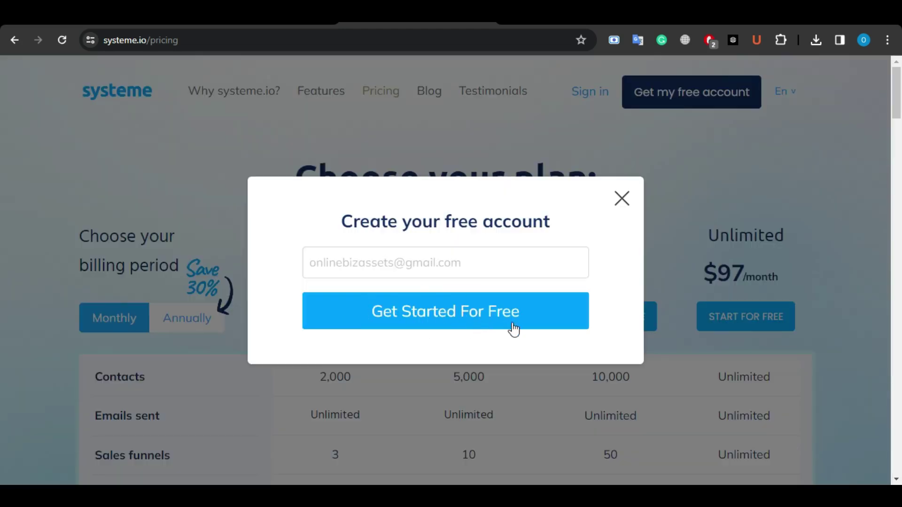
left_click(623, 199)
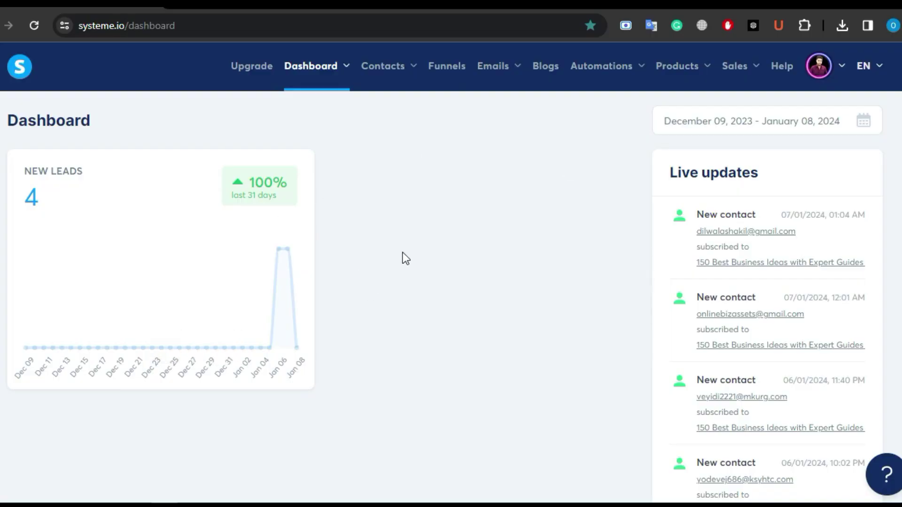
scroll(376, 227, "down", 2)
scroll(372, 224, "up", 2)
- Try the dashboard's date-range picker, then review the leads and recent contact sign-ups
left_click(865, 125)
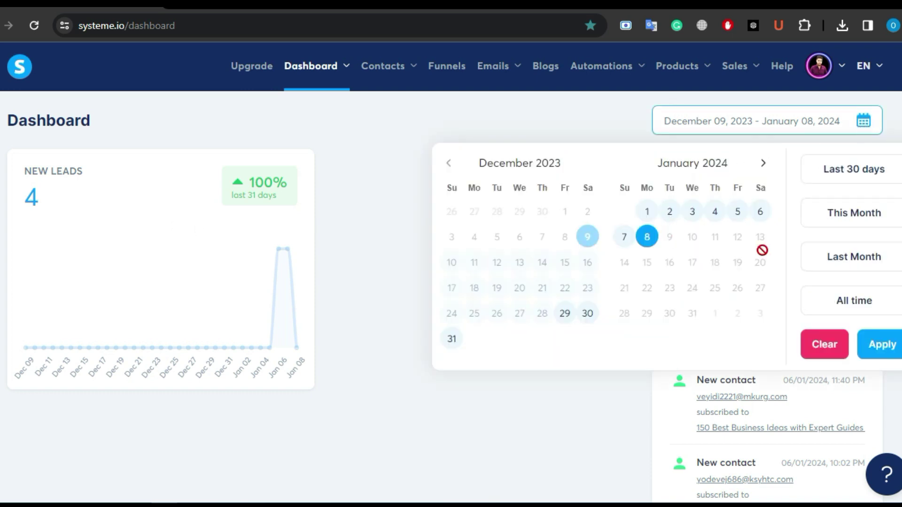
left_click(615, 130)
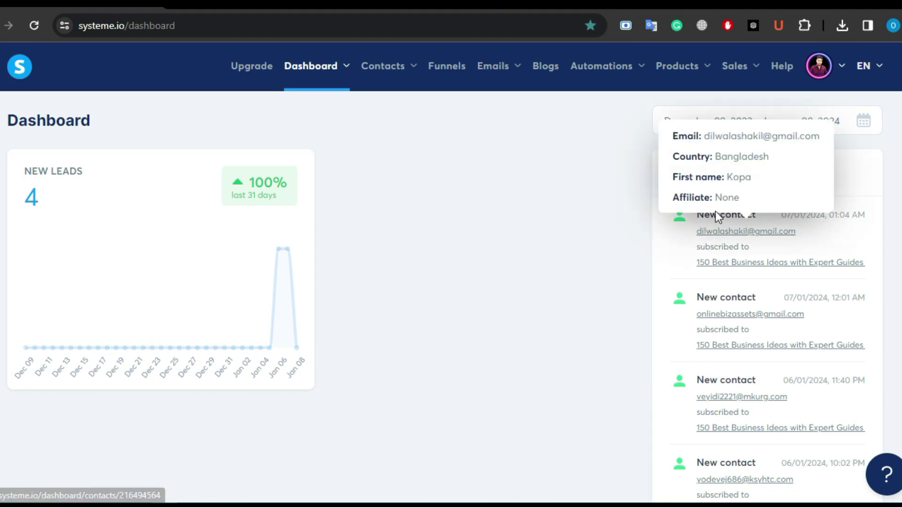
scroll(715, 211, "down", 3)
scroll(717, 247, "down", 1)
scroll(725, 337, "up", 4)
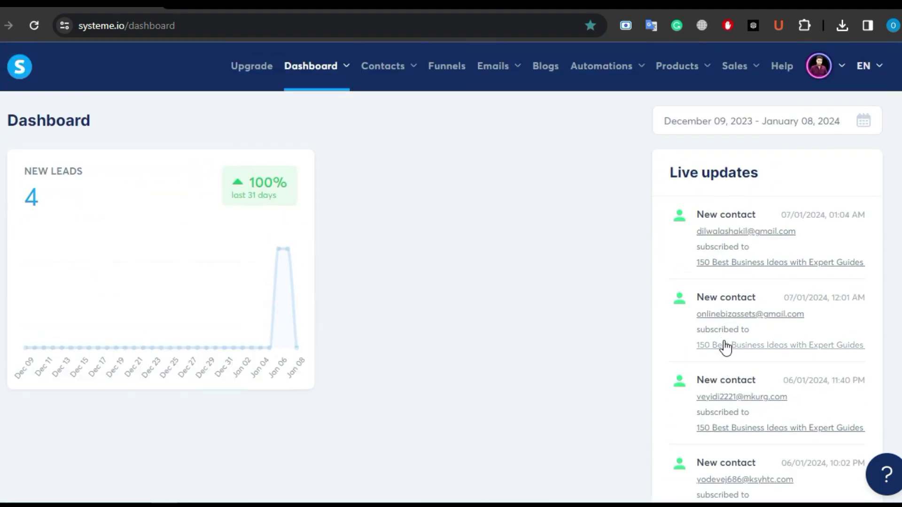
mouse_move(314, 66)
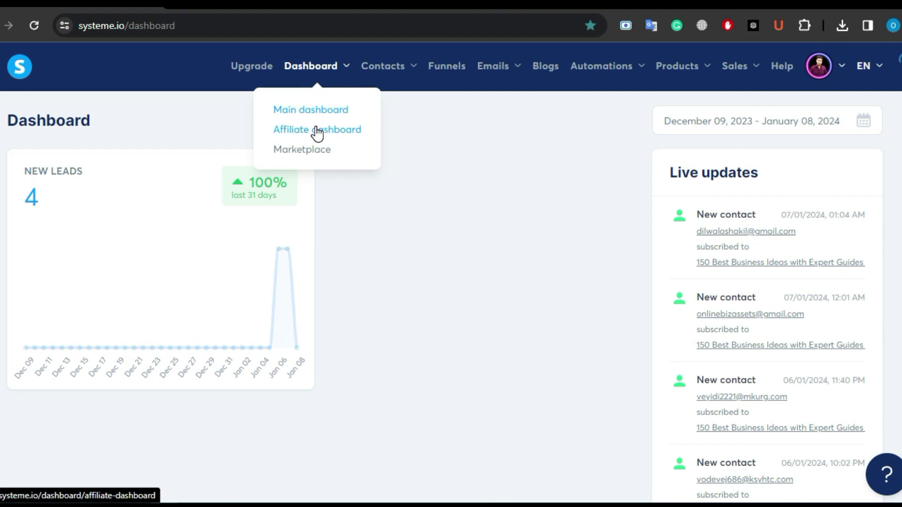
- Open the affiliate dashboard to review the $0 commission earnings
left_click(317, 132)
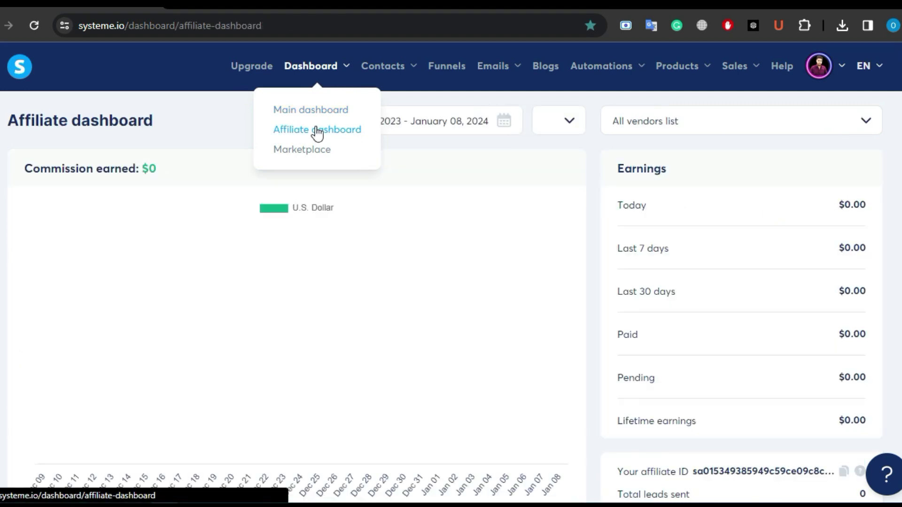
scroll(298, 281, "down", 4)
scroll(297, 282, "up", 2)
scroll(296, 277, "up", 2)
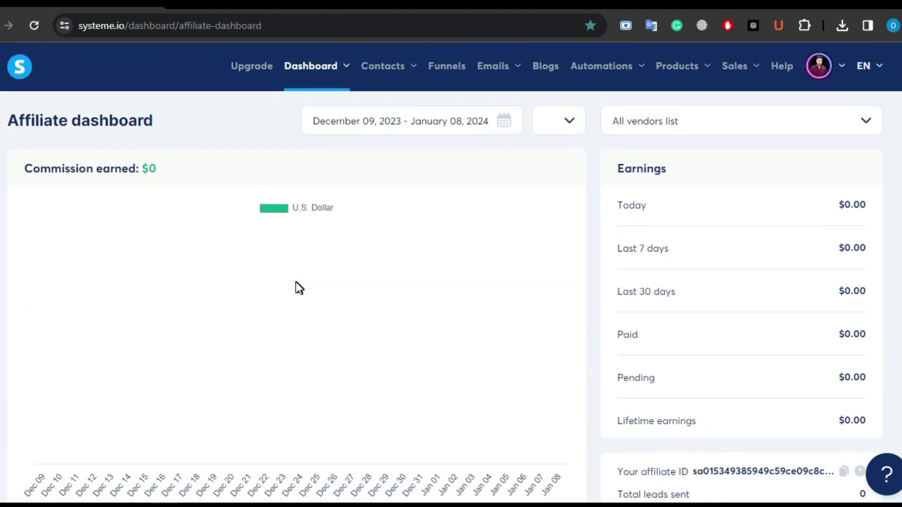
- Browse the affiliate marketplace offers and open the Learn Enscape offer details
left_click(296, 151)
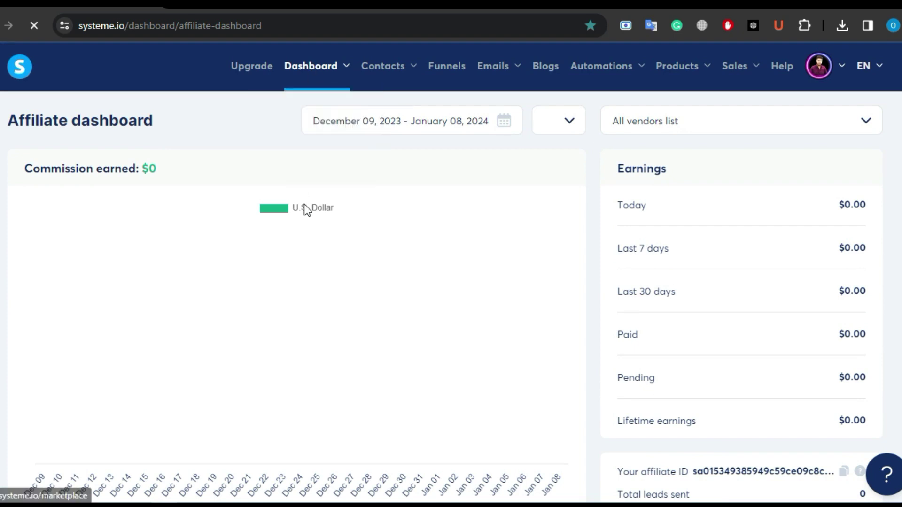
scroll(357, 286, "down", 2)
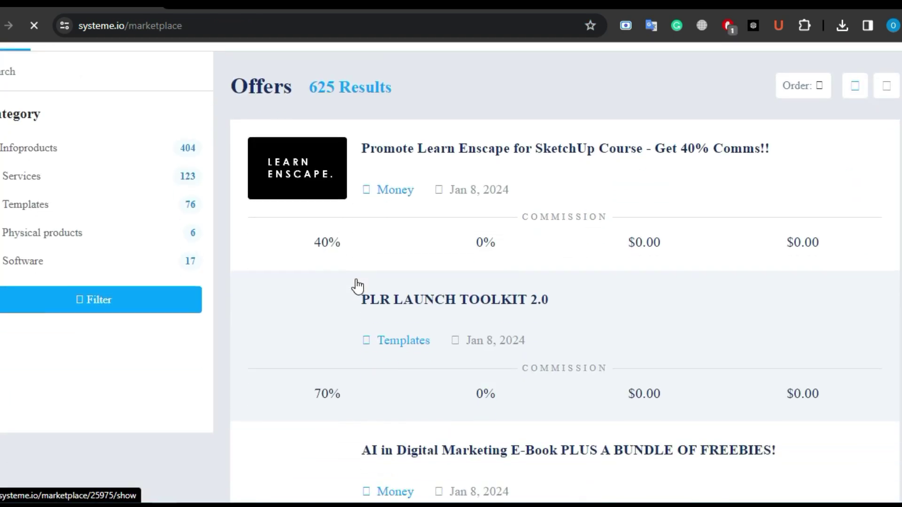
scroll(354, 291, "down", 1)
scroll(354, 291, "down", 1)
scroll(353, 294, "down", 1)
scroll(354, 294, "down", 2)
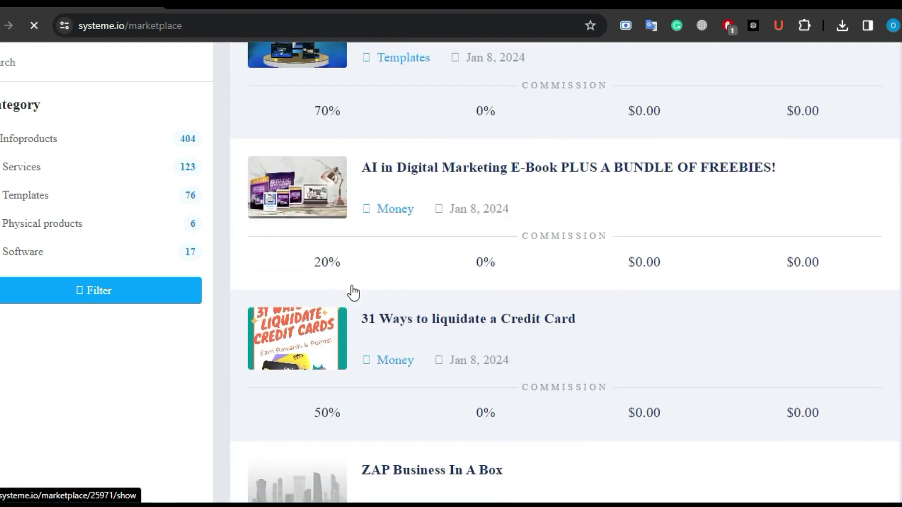
scroll(352, 295, "down", 2)
scroll(353, 296, "down", 2)
scroll(350, 296, "down", 1)
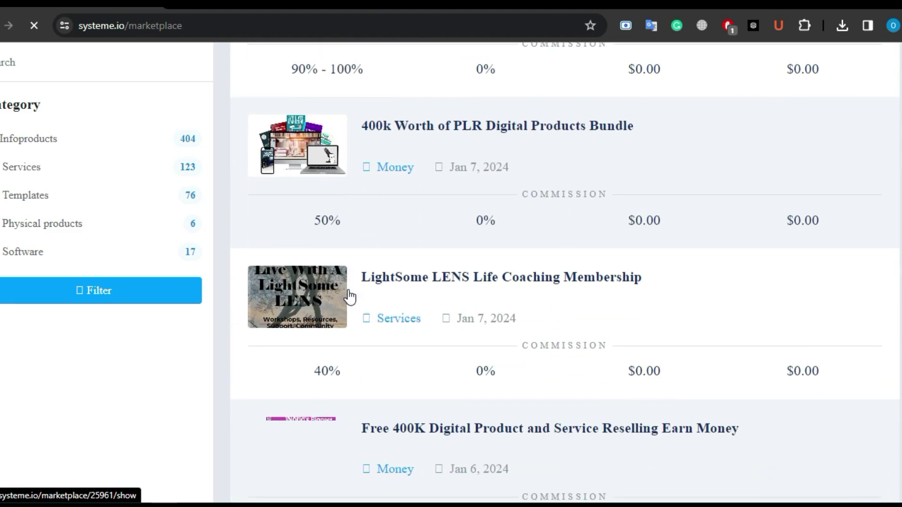
scroll(350, 295, "down", 3)
scroll(350, 296, "down", 7)
scroll(349, 296, "down", 5)
scroll(345, 301, "up", 10)
scroll(345, 300, "up", 10)
left_click(505, 240)
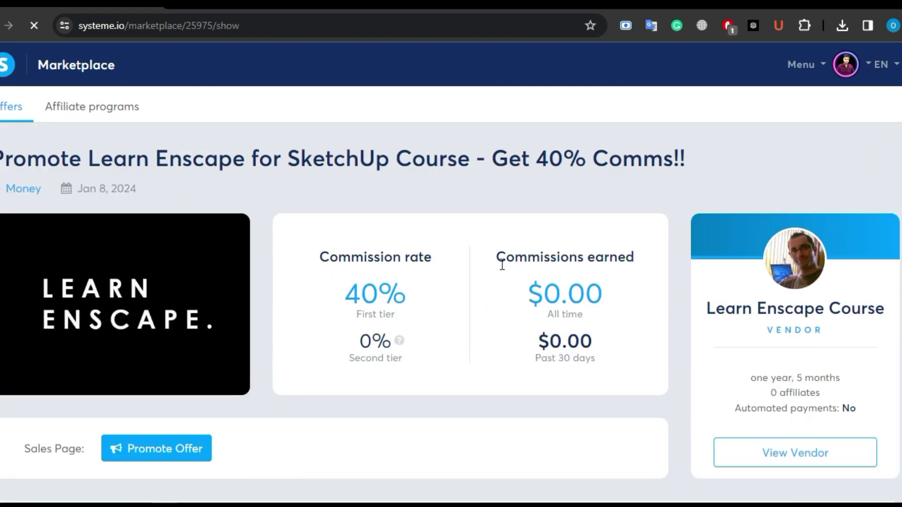
scroll(501, 265, "down", 2)
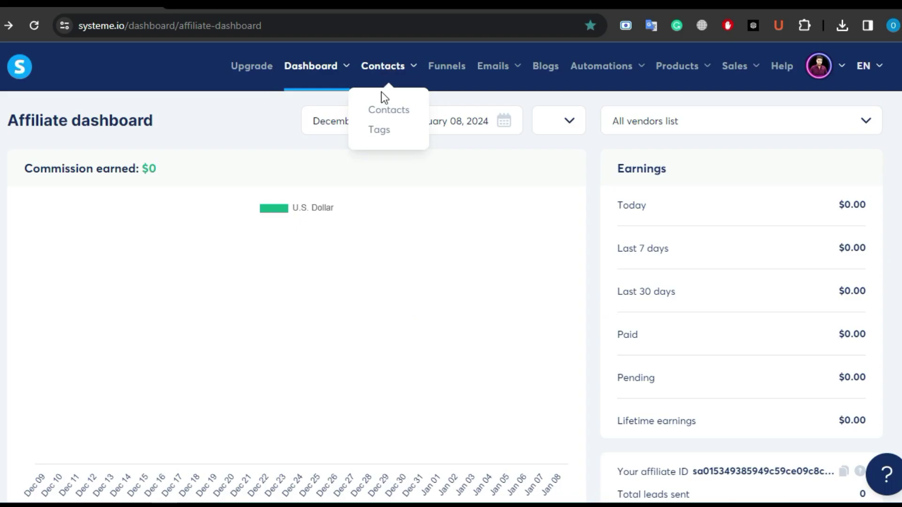
- Open the Contacts list of four sign-ups and scroll through its Filter by options
left_click(382, 111)
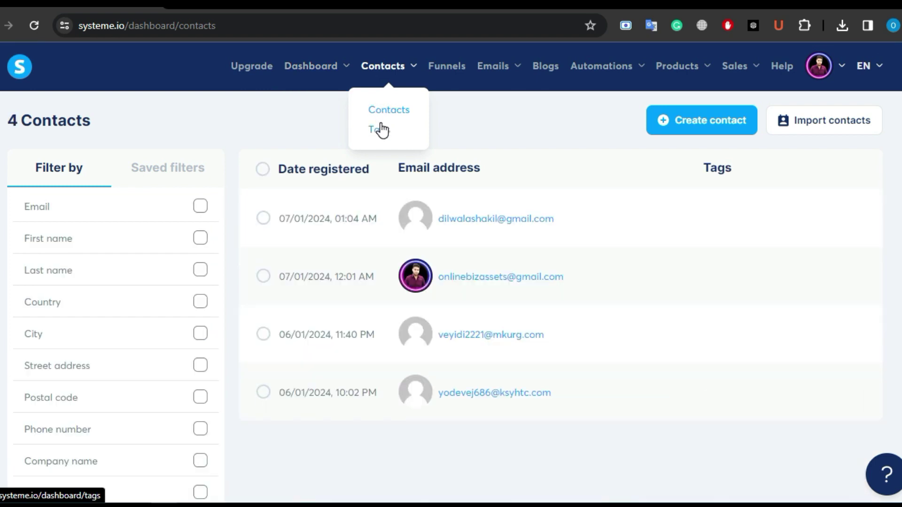
scroll(282, 299, "down", 2)
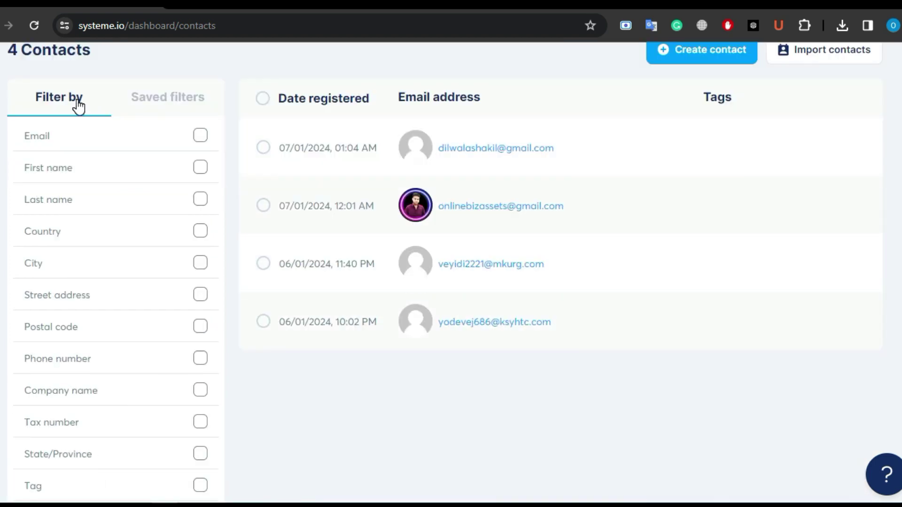
scroll(179, 328, "down", 3)
scroll(176, 353, "down", 2)
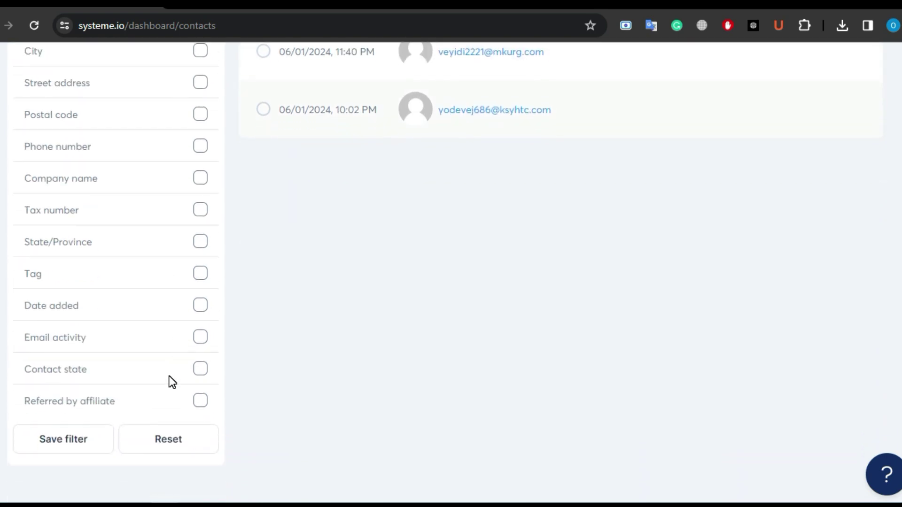
scroll(168, 379, "up", 1)
scroll(123, 151, "up", 2)
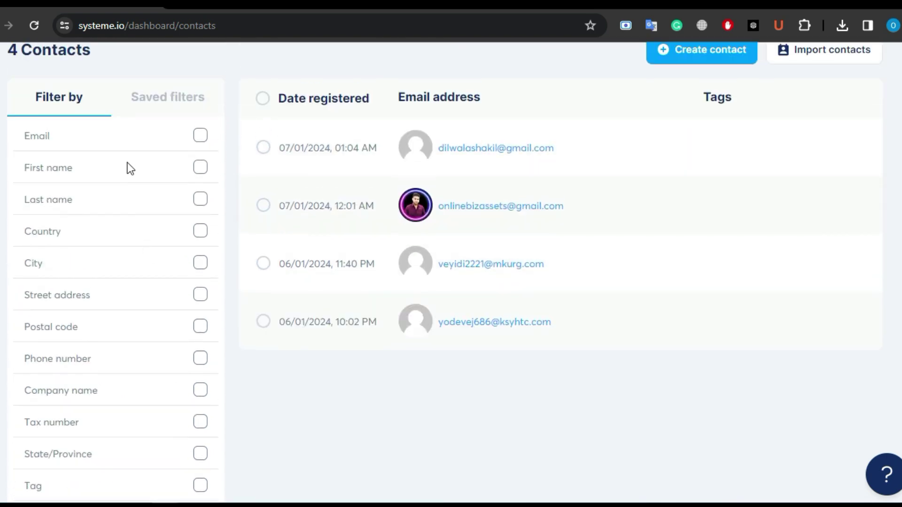
scroll(101, 291, "down", 2)
scroll(101, 291, "down", 1)
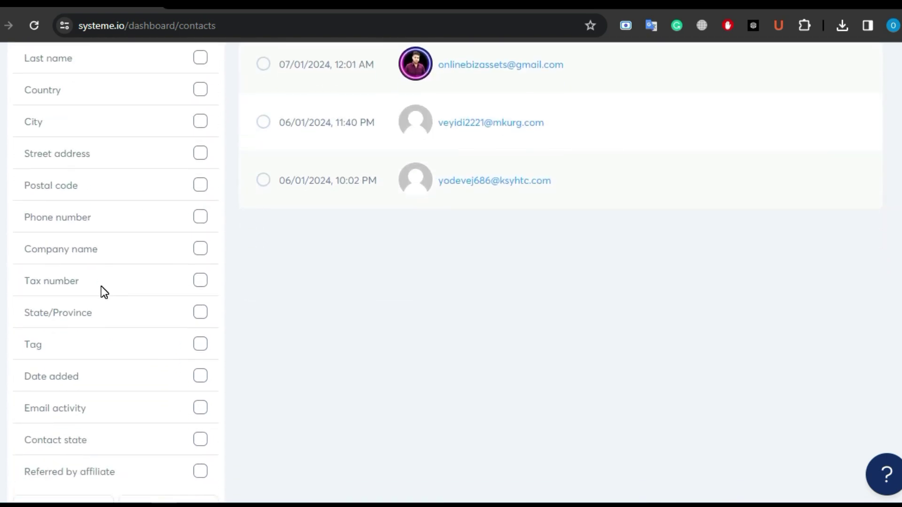
scroll(101, 286, "down", 2)
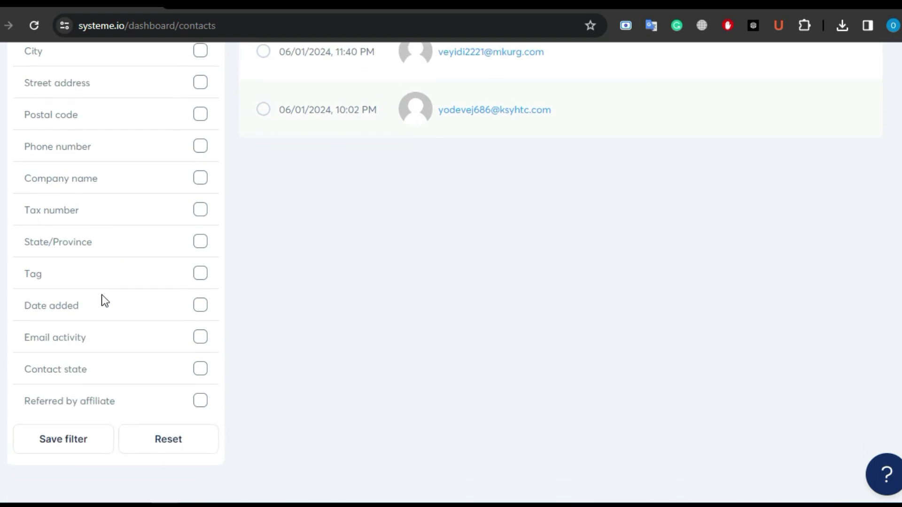
scroll(212, 338, "up", 2)
scroll(423, 385, "up", 3)
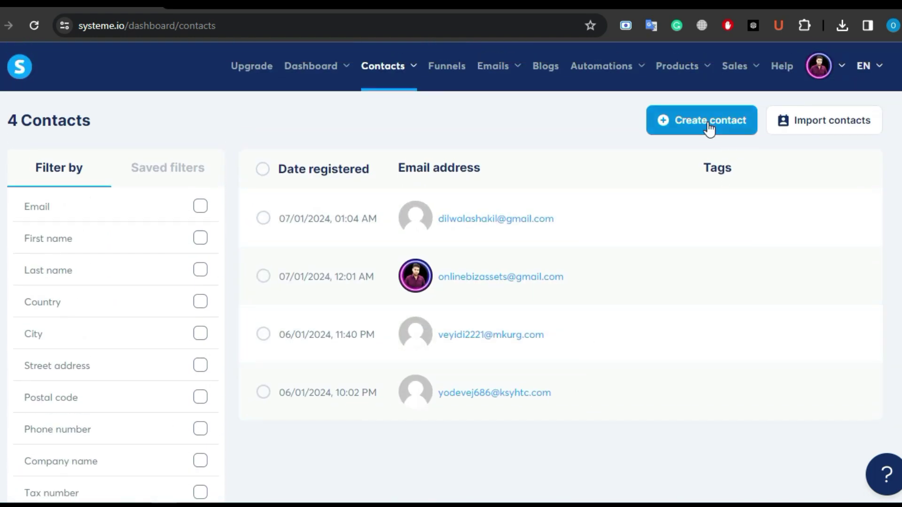
- Look at the Create contact form and the Import contacts CSV delimiter and campaign options
left_click(709, 128)
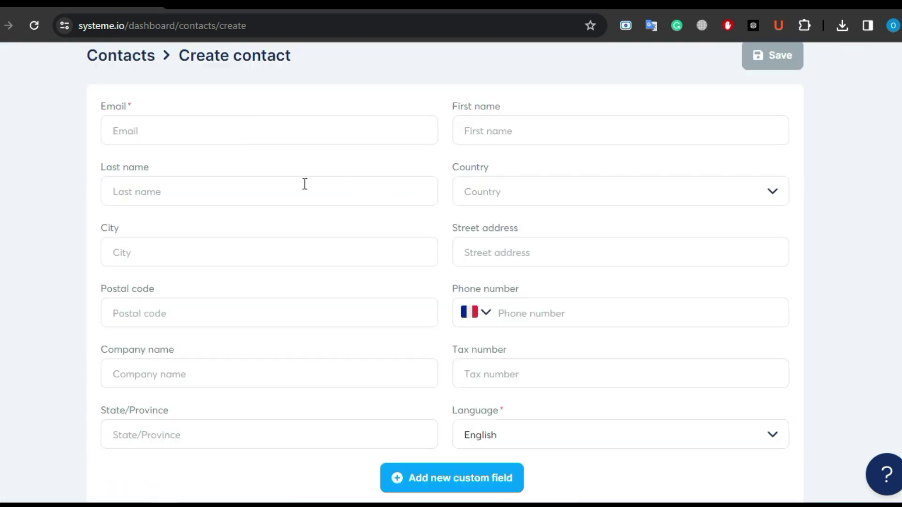
scroll(307, 205, "down", 5)
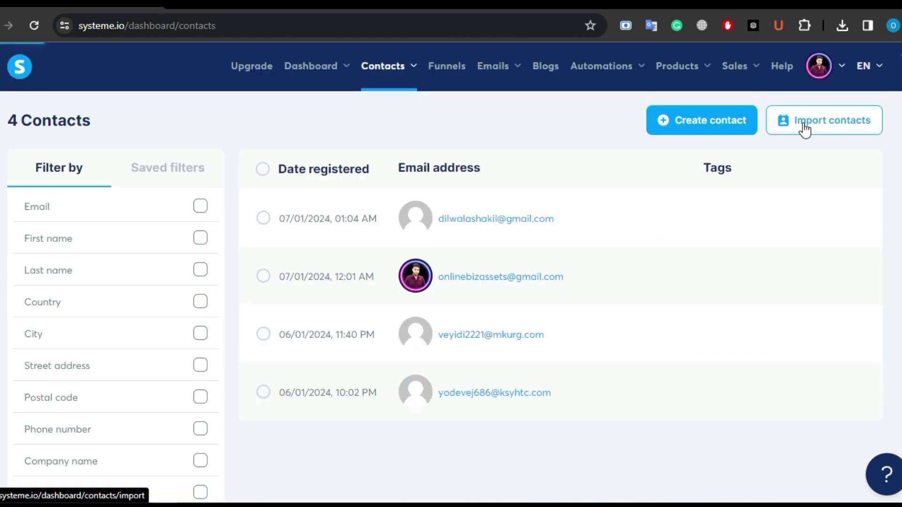
left_click(800, 126)
scroll(69, 256, "down", 2)
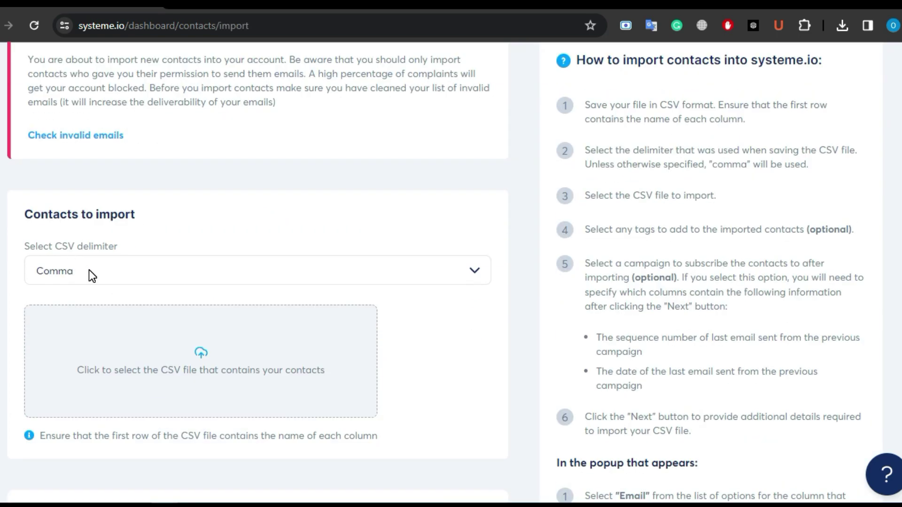
left_click(88, 270)
scroll(77, 289, "down", 1)
scroll(83, 290, "down", 1)
scroll(209, 292, "down", 4)
scroll(296, 238, "down", 1)
scroll(245, 243, "down", 1)
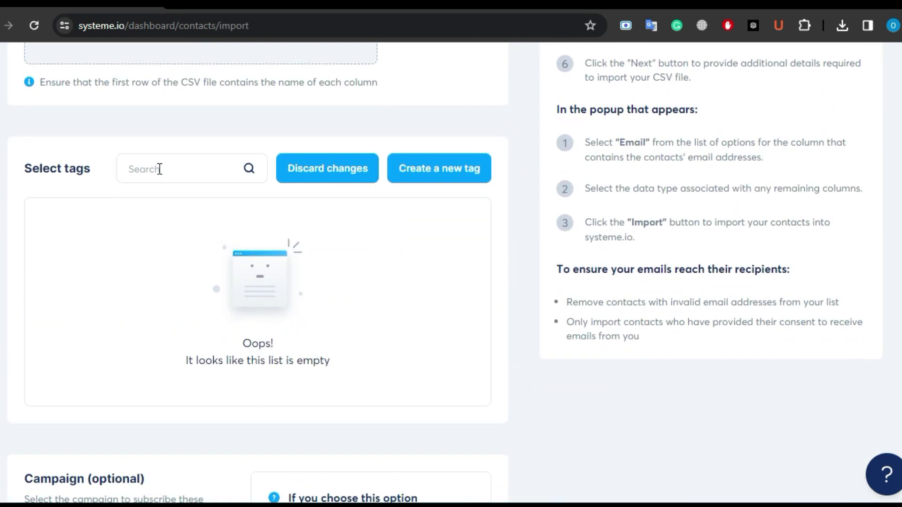
scroll(133, 240, "down", 6)
left_click(102, 280)
scroll(246, 328, "up", 10)
- Create the OnlineBizAssets tag and open its options
left_click(380, 138)
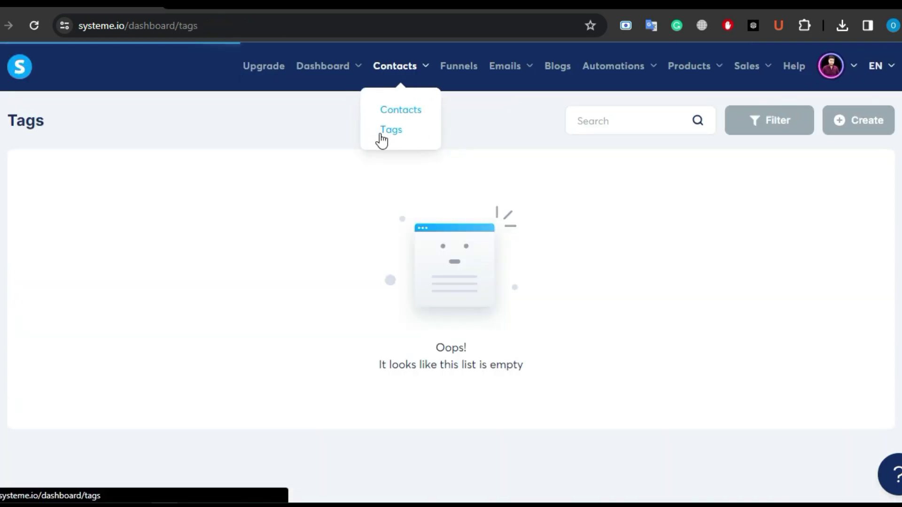
left_click(859, 123)
left_click(380, 277)
type("OnlineBizAssets")
key("Return")
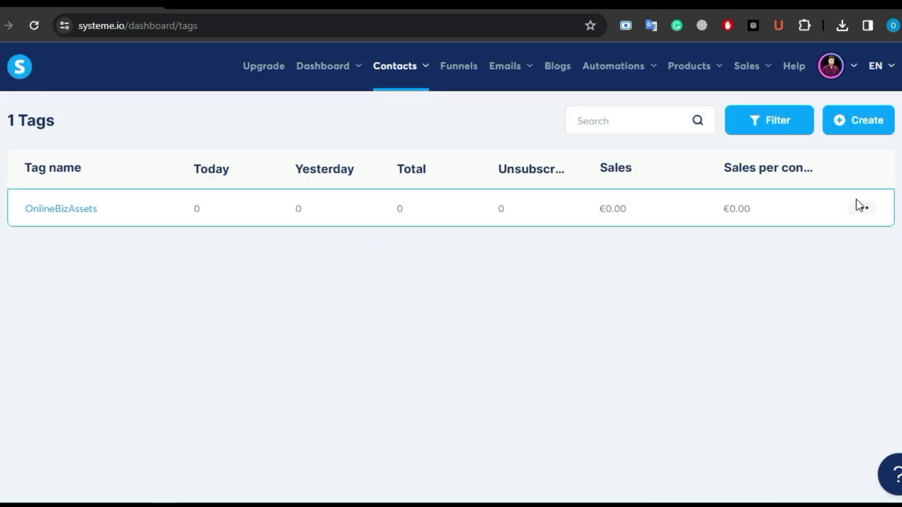
left_click(861, 208)
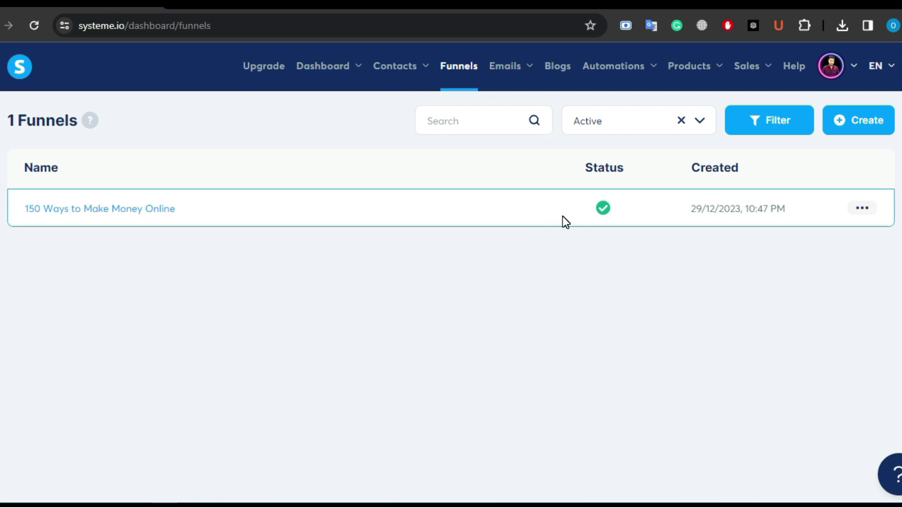
- Preview the '150 Best Business Ideas' squeeze page of the 150 Ways funnel, then go back
left_click(143, 215)
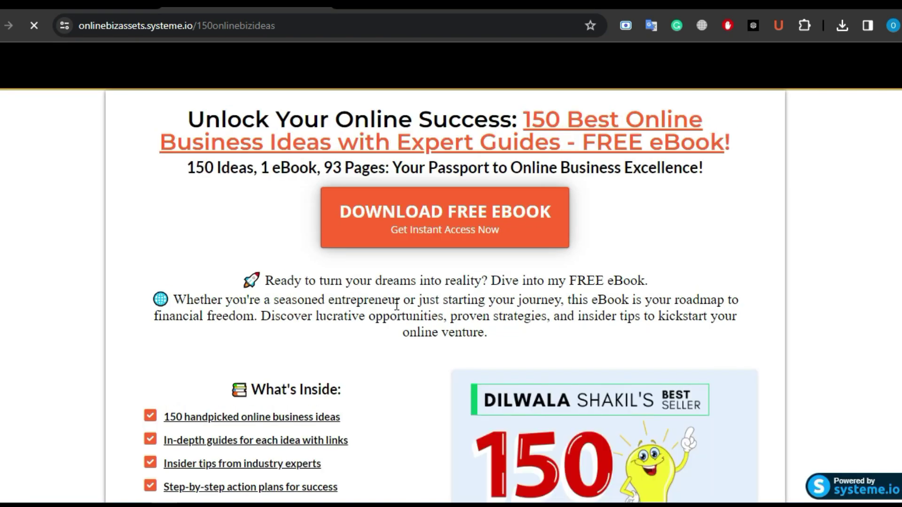
scroll(477, 326, "down", 1)
scroll(477, 326, "down", 3)
scroll(475, 328, "down", 1)
scroll(475, 328, "down", 5)
scroll(475, 328, "down", 2)
scroll(474, 328, "down", 1)
scroll(475, 328, "up", 8)
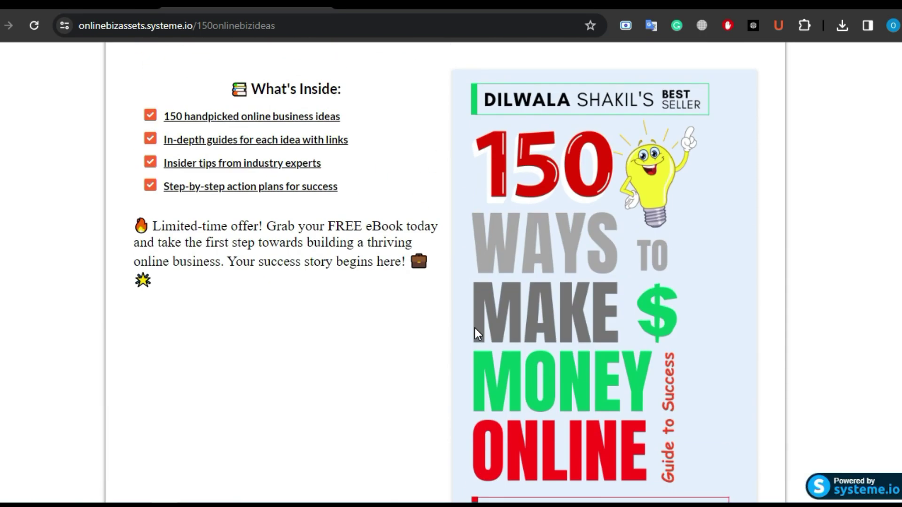
scroll(475, 328, "up", 6)
key("alt+Left")
key("alt+Left")
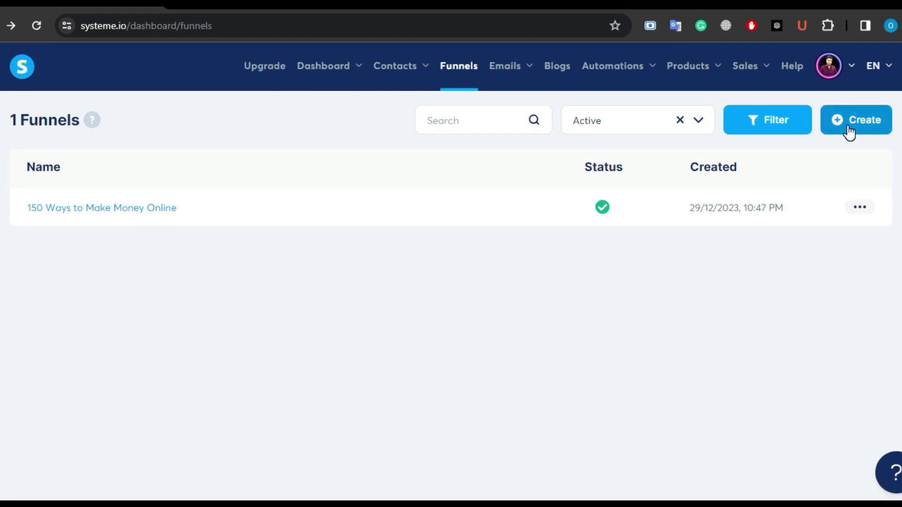
- Create funnel 'Test' on the current domain with Build an audience goal and U.S. Dollar currency
left_click(847, 132)
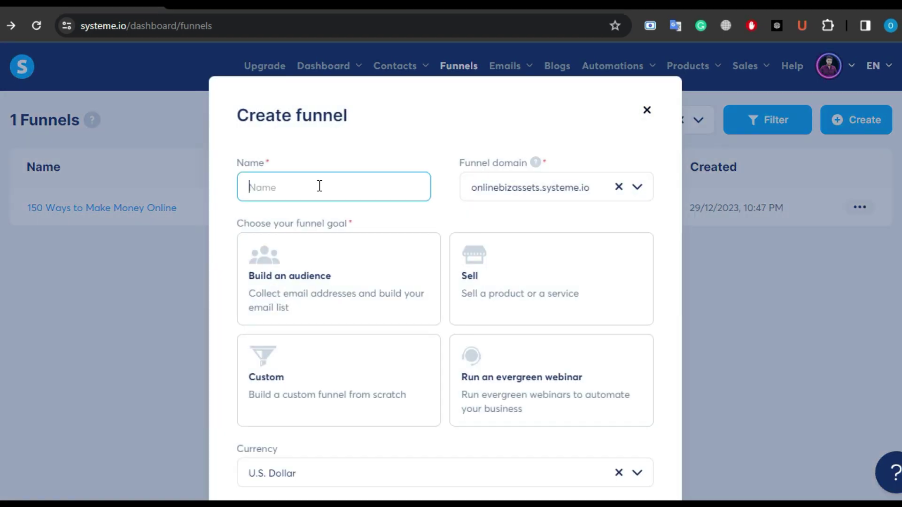
left_click(571, 193)
left_click(517, 189)
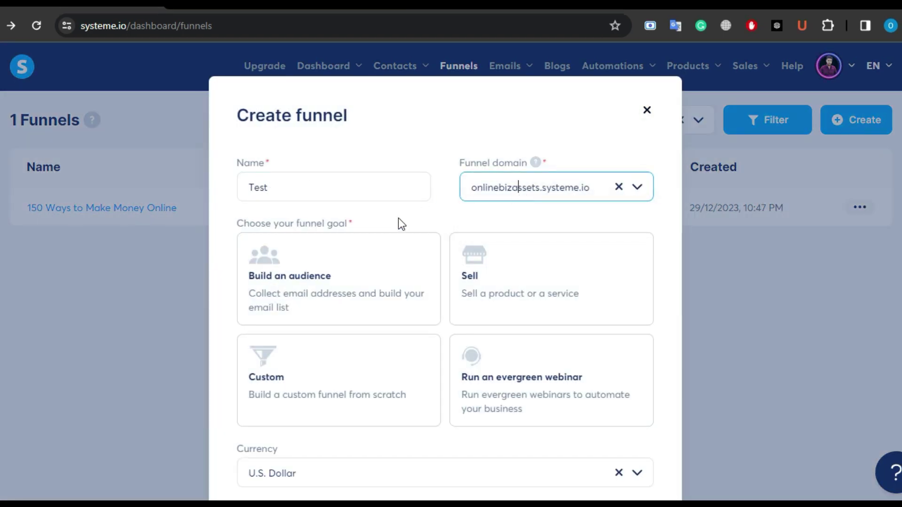
left_click(344, 287)
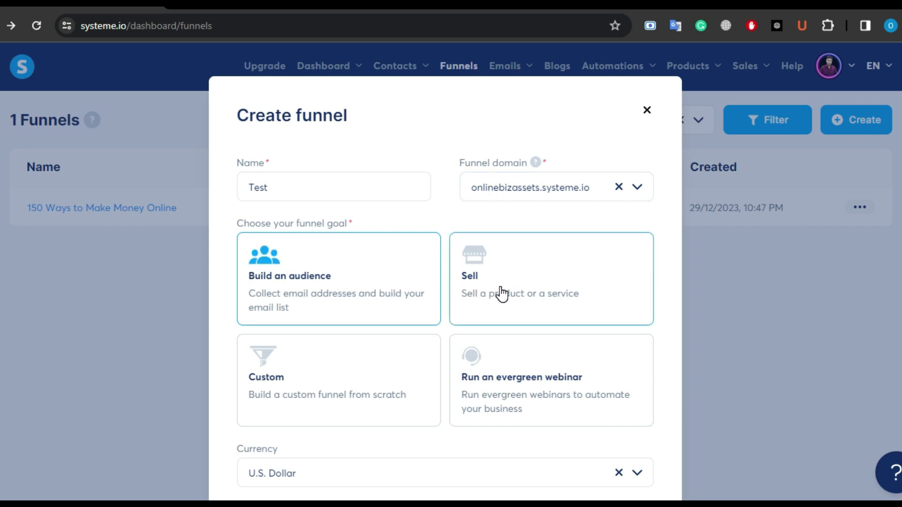
scroll(493, 359, "down", 3)
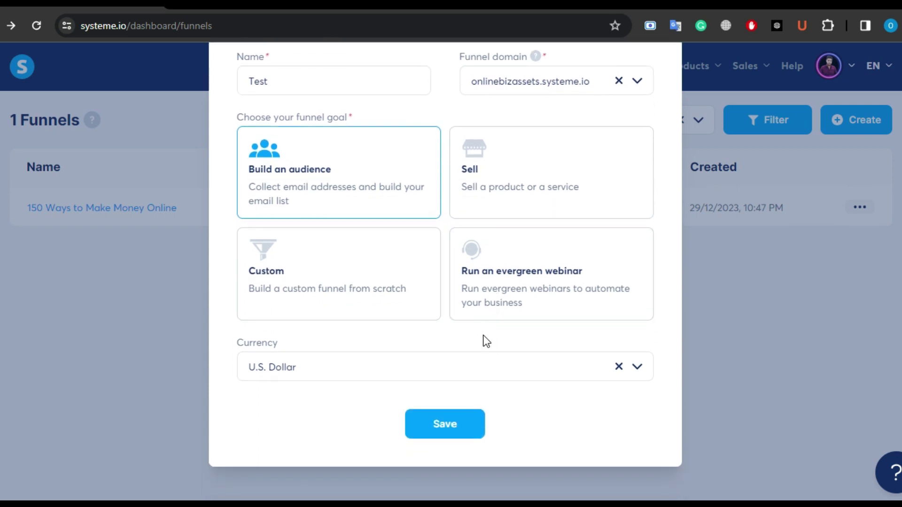
left_click(435, 367)
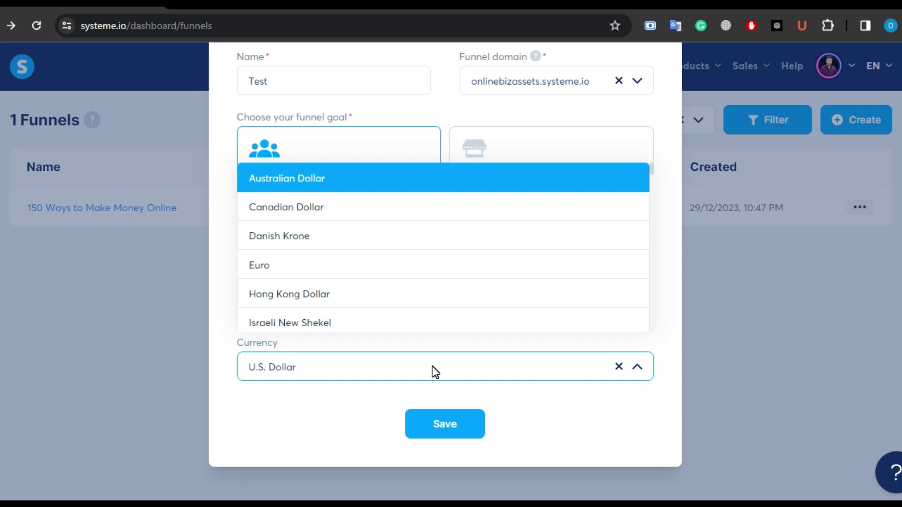
scroll(402, 322, "down", 3)
scroll(402, 322, "down", 3)
left_click(446, 371)
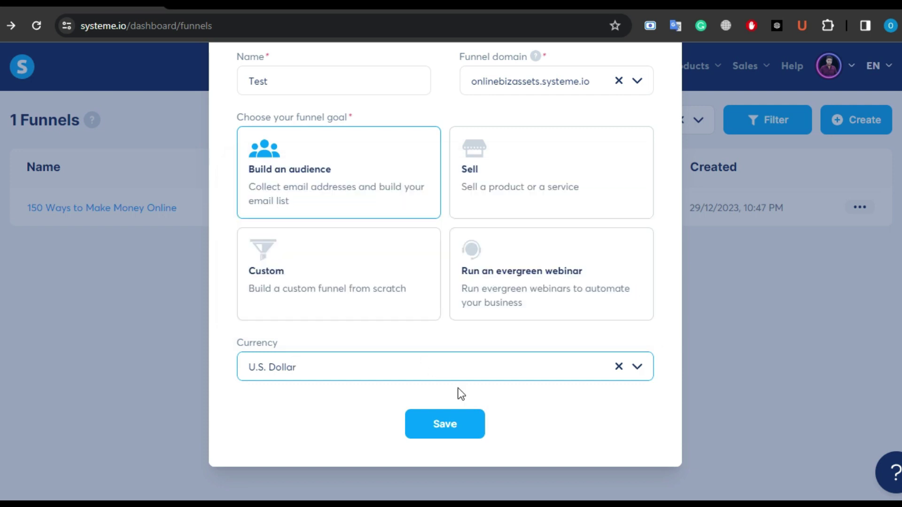
left_click(445, 423)
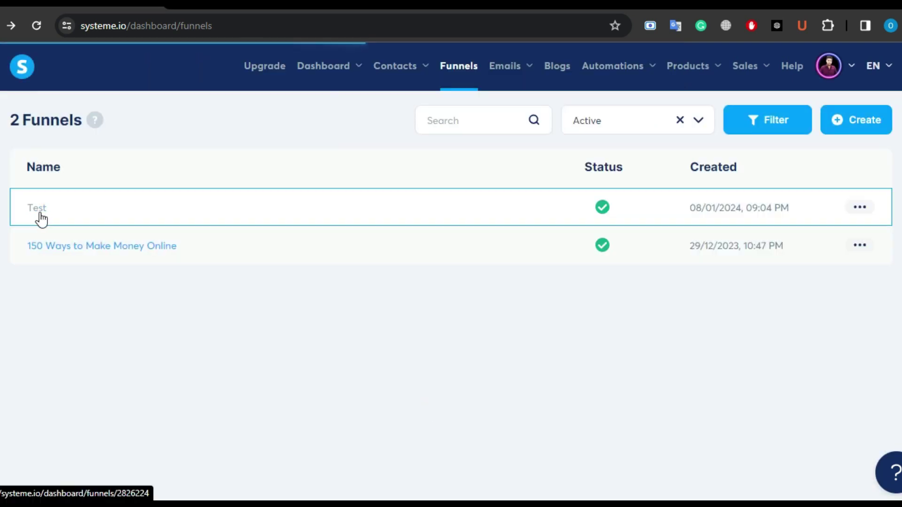
- Open the Test funnel and display templates for its Thank You / Download Page step
left_click(41, 216)
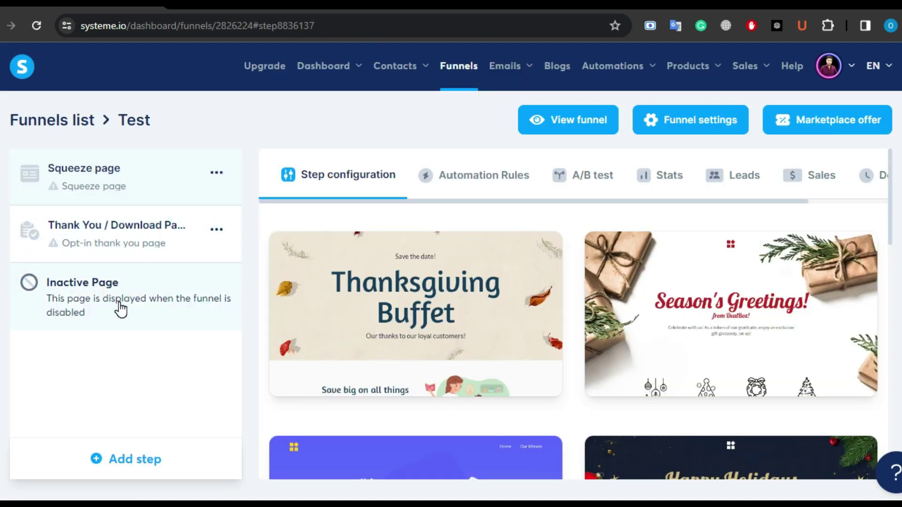
scroll(451, 332, "down", 1)
scroll(503, 352, "down", 5)
scroll(579, 364, "down", 3)
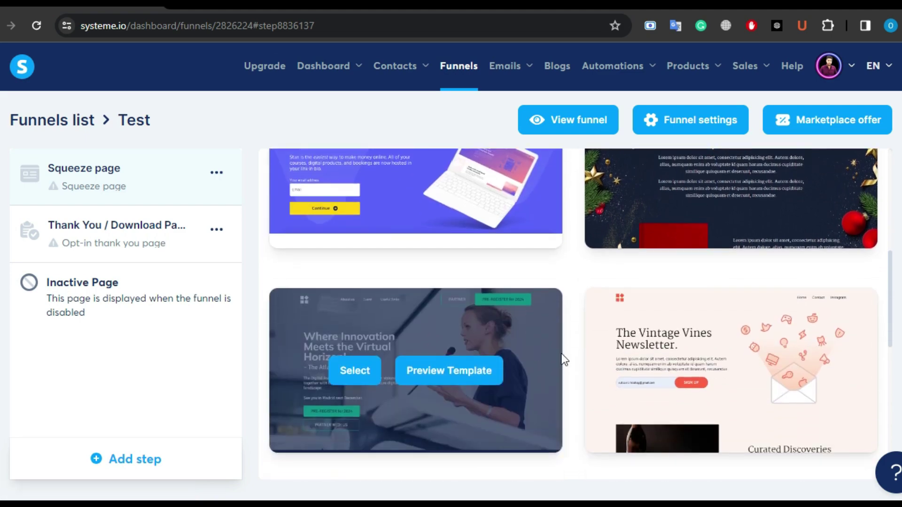
scroll(585, 365, "down", 5)
scroll(705, 362, "up", 4)
scroll(704, 359, "up", 4)
scroll(703, 361, "up", 3)
scroll(703, 360, "up", 3)
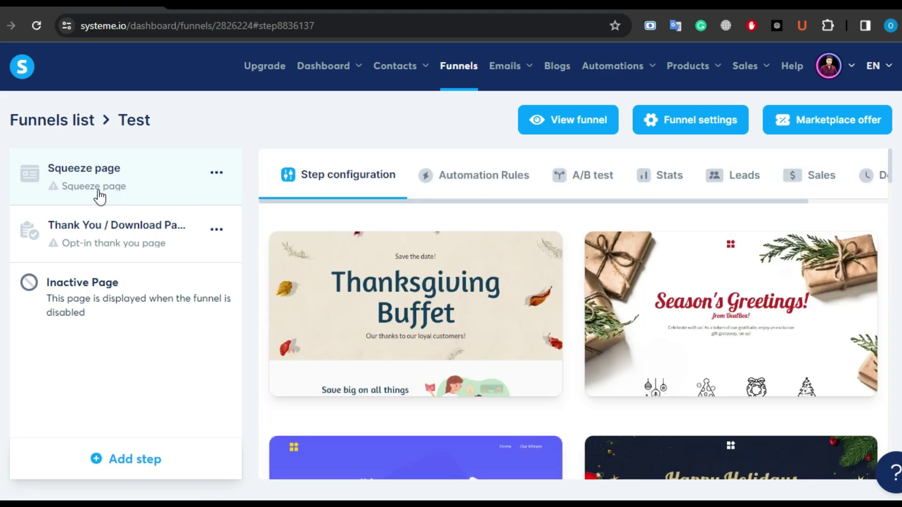
left_click(100, 244)
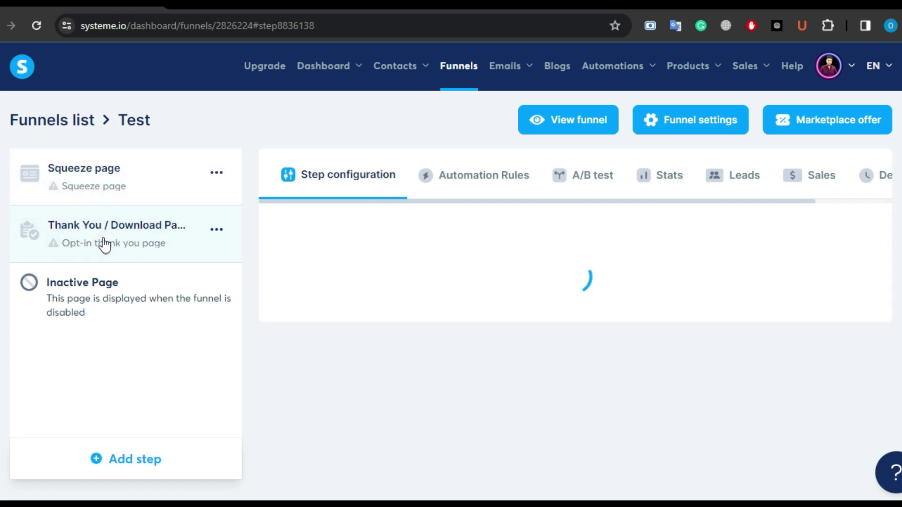
left_click(130, 299)
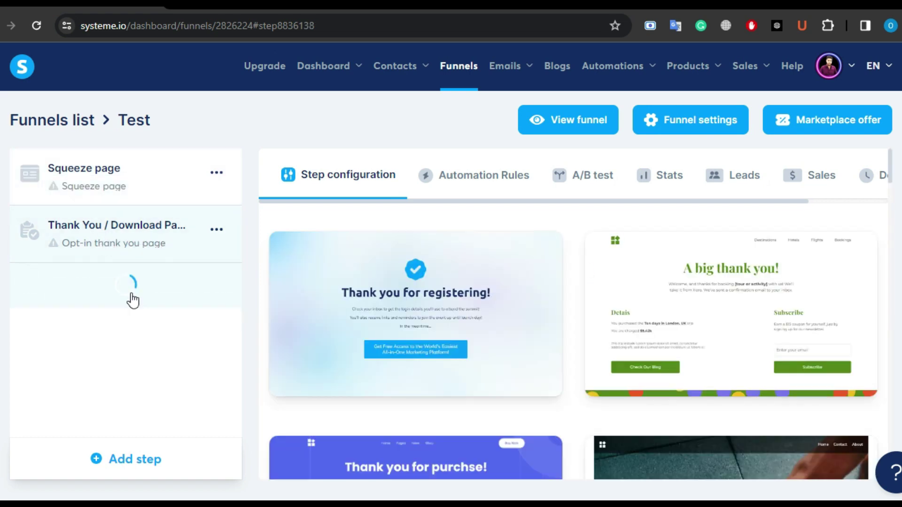
- Browse the Add step form's step types and close it without adding a step
left_click(125, 463)
left_click(332, 310)
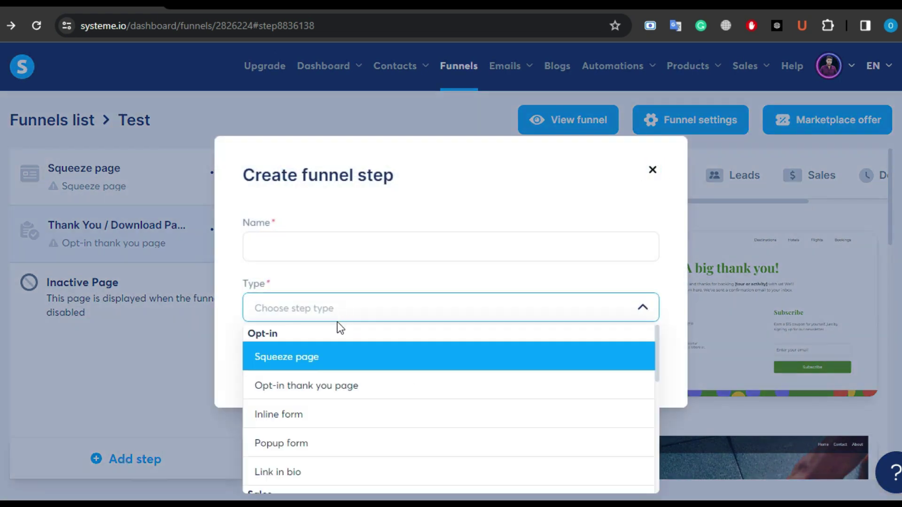
scroll(319, 373, "down", 2)
scroll(317, 376, "down", 1)
scroll(317, 376, "down", 5)
scroll(316, 376, "down", 1)
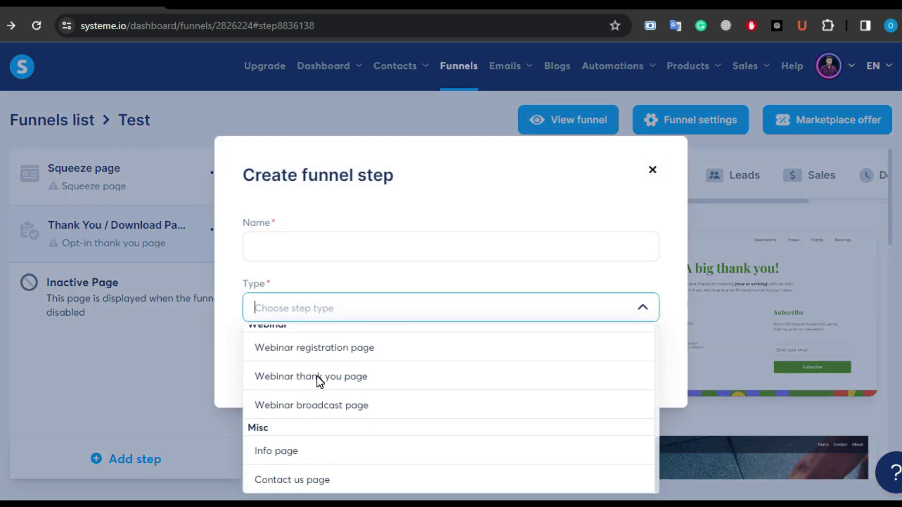
scroll(305, 470, "up", 5)
scroll(317, 394, "up", 1)
left_click(139, 206)
- Give the squeeze page the Thanksgiving Buffet template and URL path 'test', then edit it
left_click(125, 178)
mouse_move(416, 314)
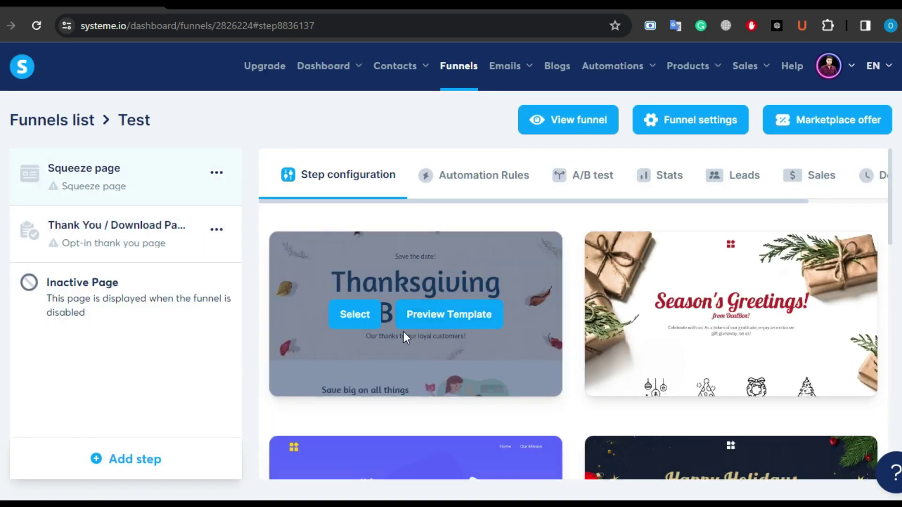
left_click(362, 319)
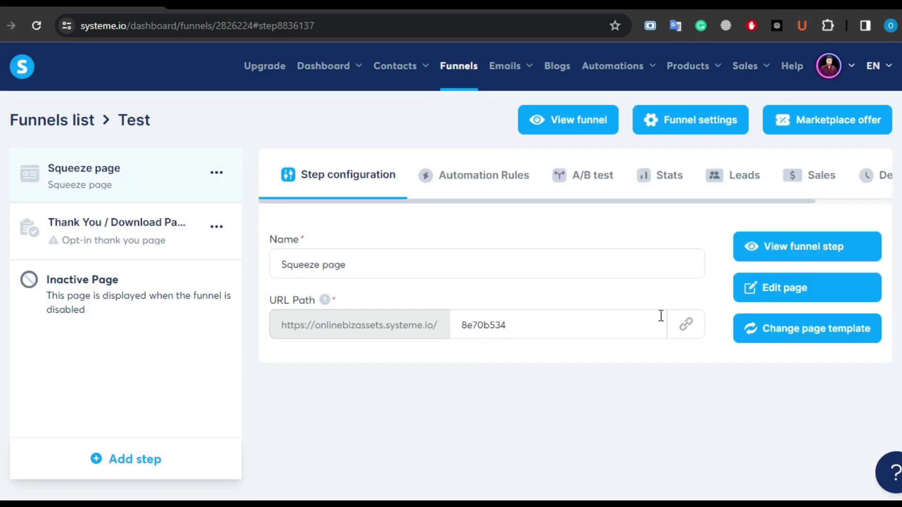
left_click(394, 257)
key("Tab")
type("test")
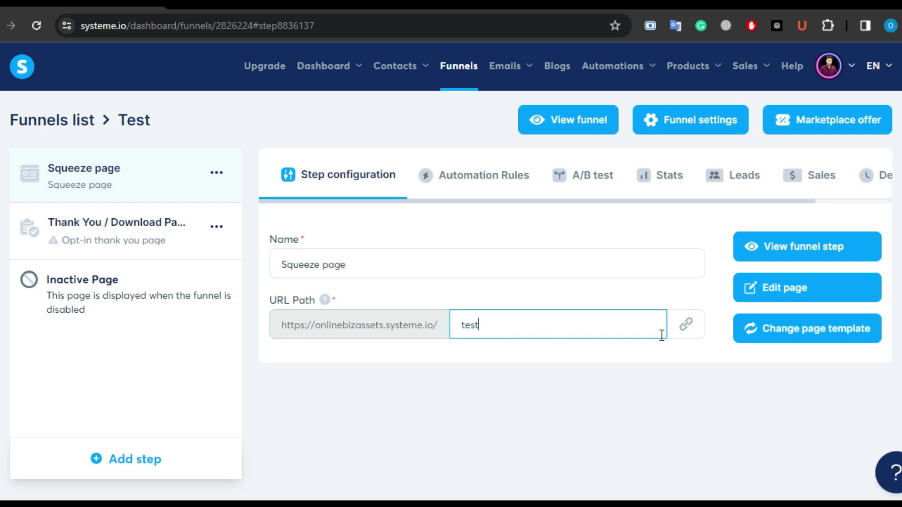
left_click(778, 288)
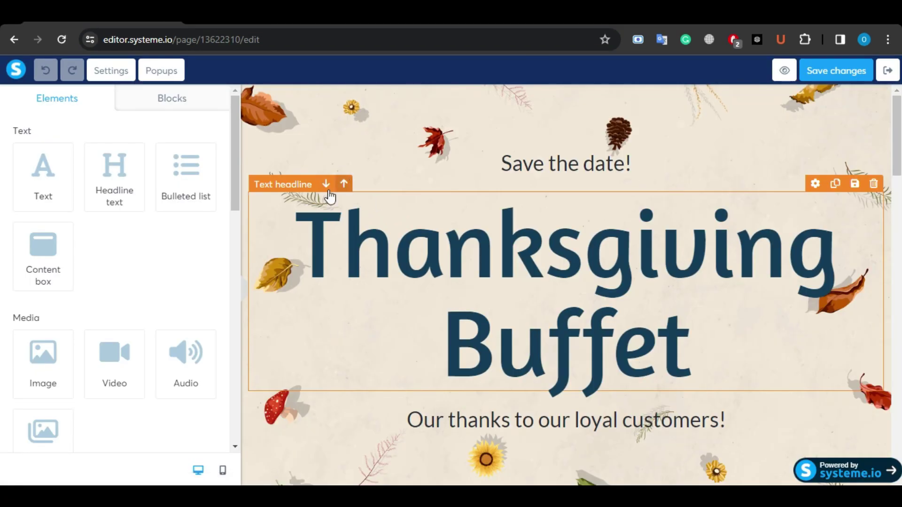
- Drag a Text block below the headline, then delete the Lorem ipsum placeholder
mouse_move(43, 174)
left_mouse_down()
mouse_move(246, 287)
mouse_move(525, 419)
left_mouse_up()
scroll(525, 419, "down", 1)
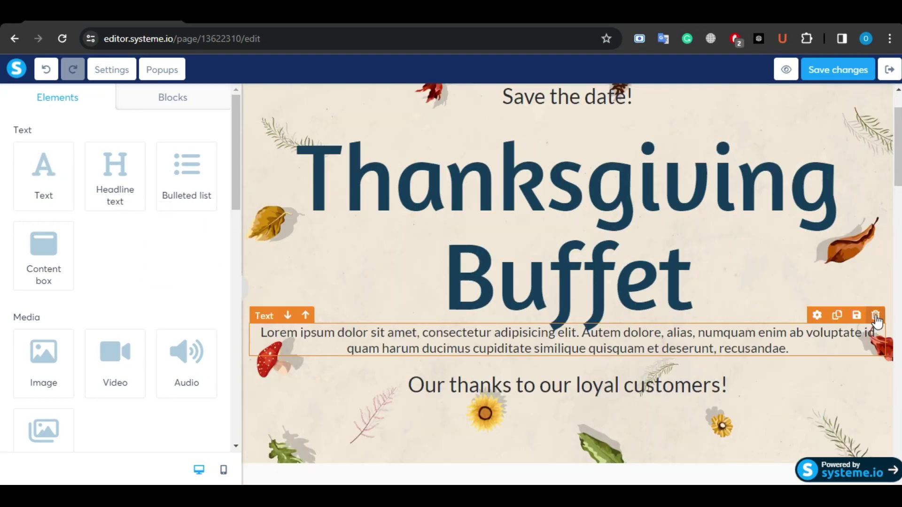
left_click(872, 315)
left_click(511, 122)
- Duplicate the 'Our thanks to our loyal customers!' line, undo, then redo it
left_click(836, 332)
scroll(704, 375, "down", 1)
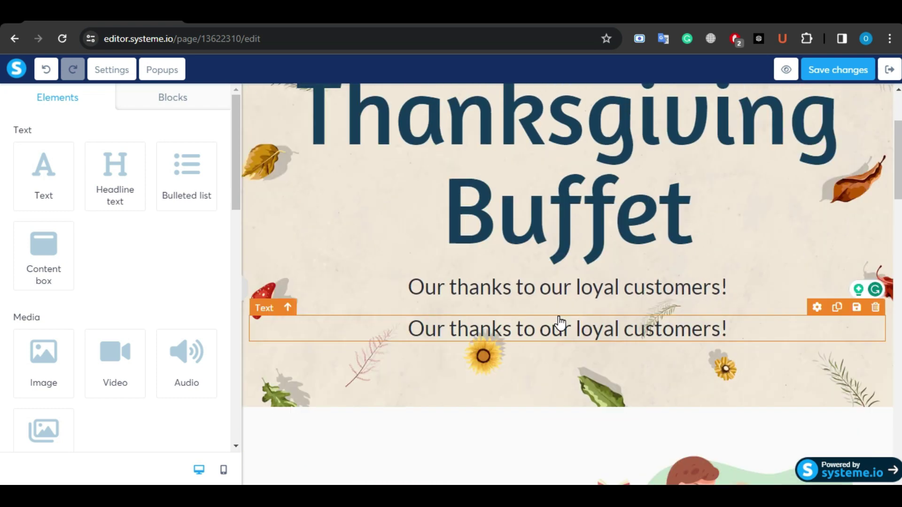
left_click(46, 69)
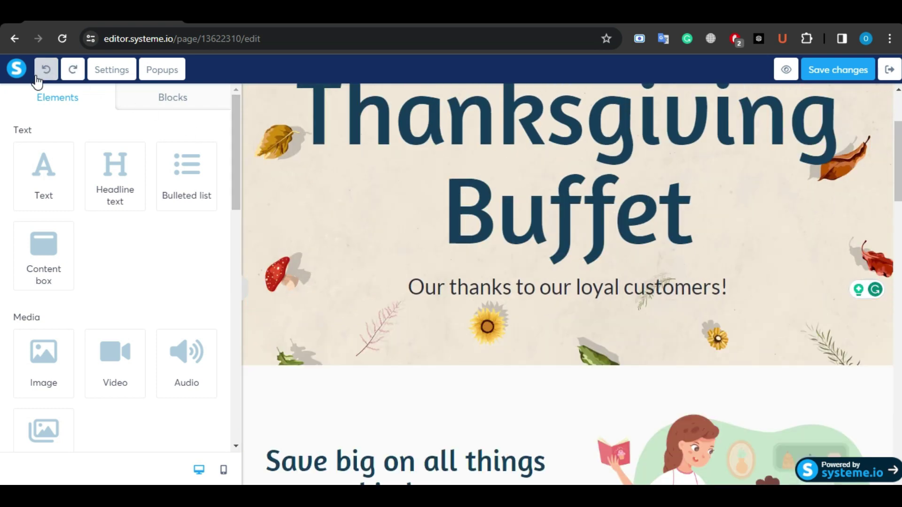
left_click(76, 72)
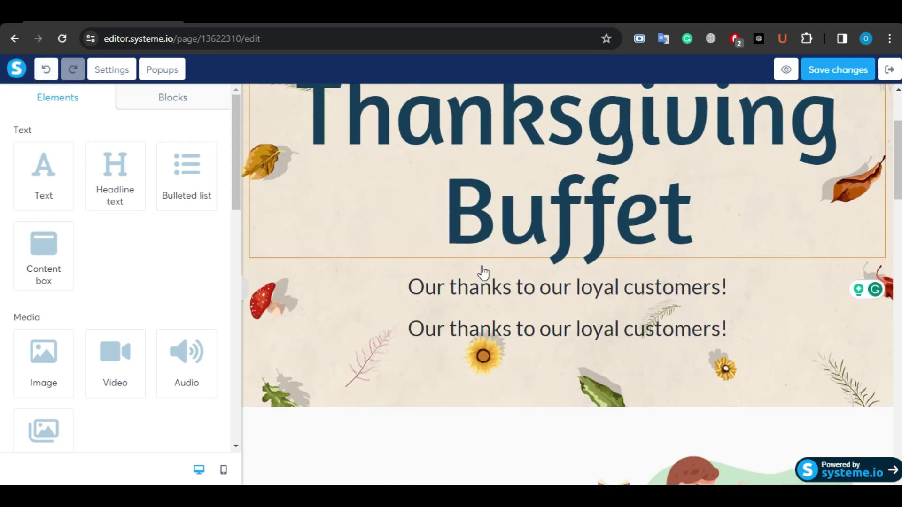
scroll(296, 359, "up", 1)
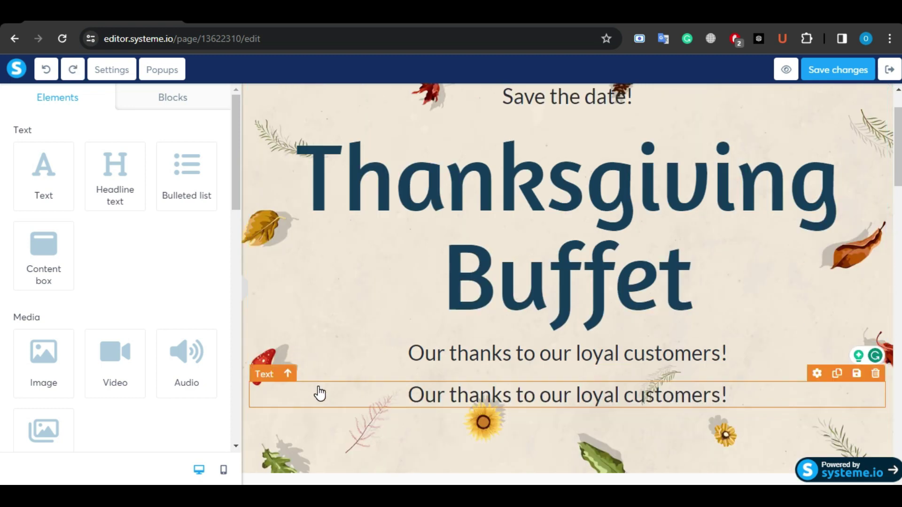
scroll(296, 390, "down", 10)
scroll(125, 267, "down", 4)
scroll(124, 302, "up", 4)
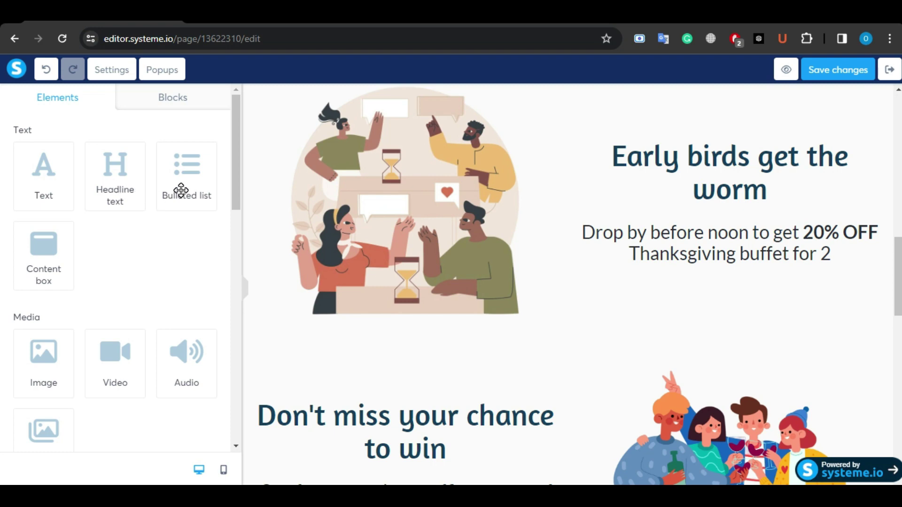
scroll(40, 260, "down", 1)
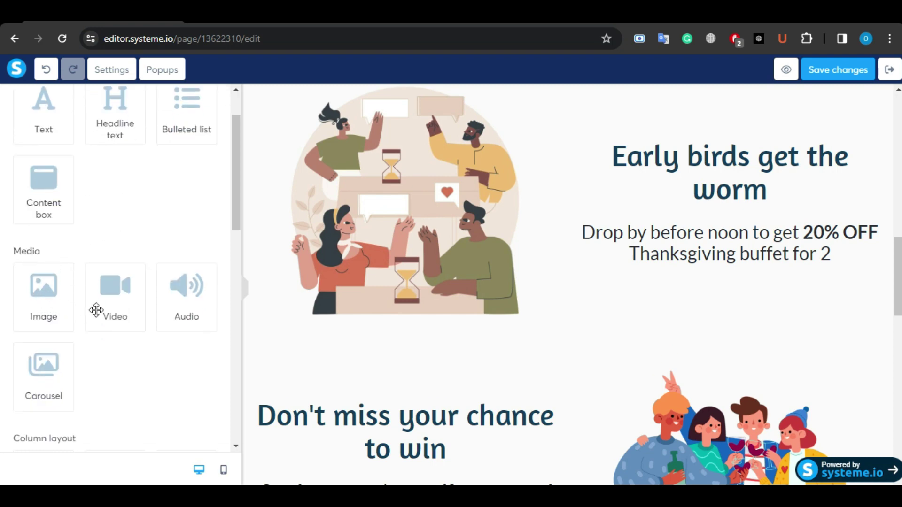
scroll(180, 308, "down", 2)
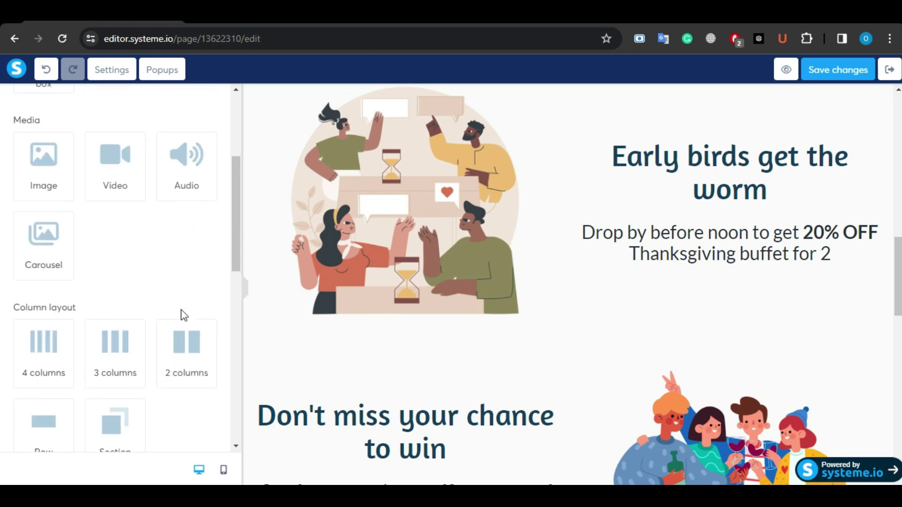
scroll(181, 314, "down", 1)
scroll(52, 332, "down", 2)
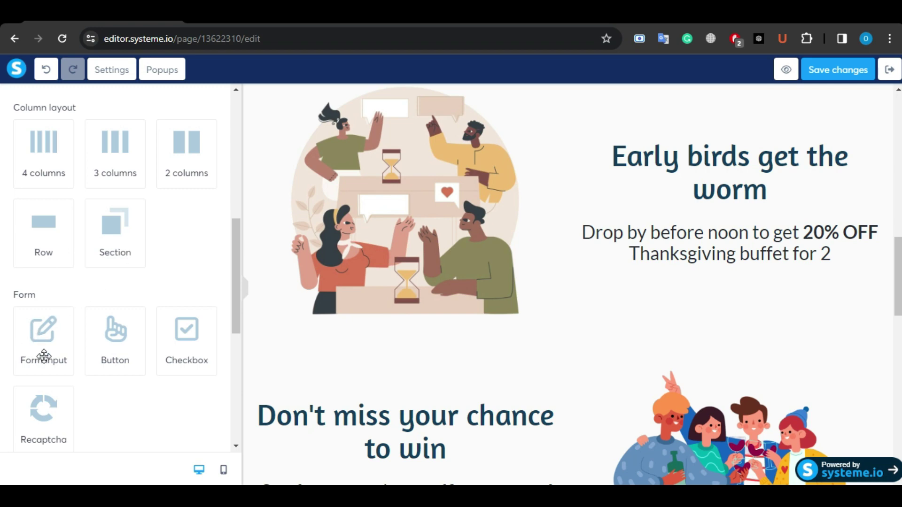
scroll(126, 360, "down", 3)
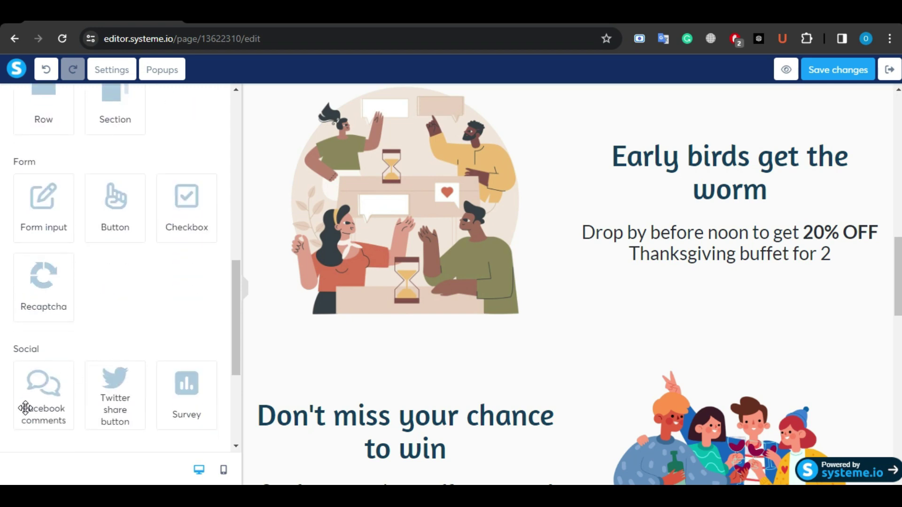
scroll(81, 367, "down", 1)
scroll(209, 352, "down", 3)
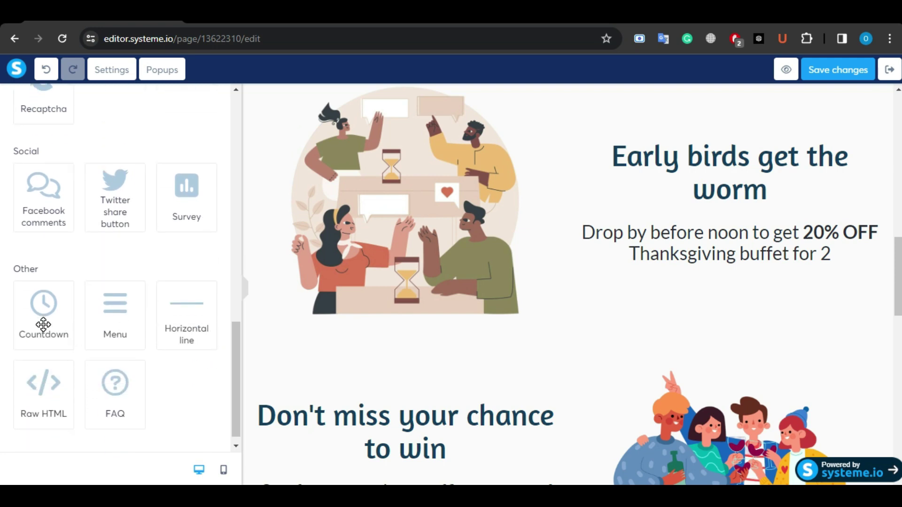
scroll(42, 331, "down", 1)
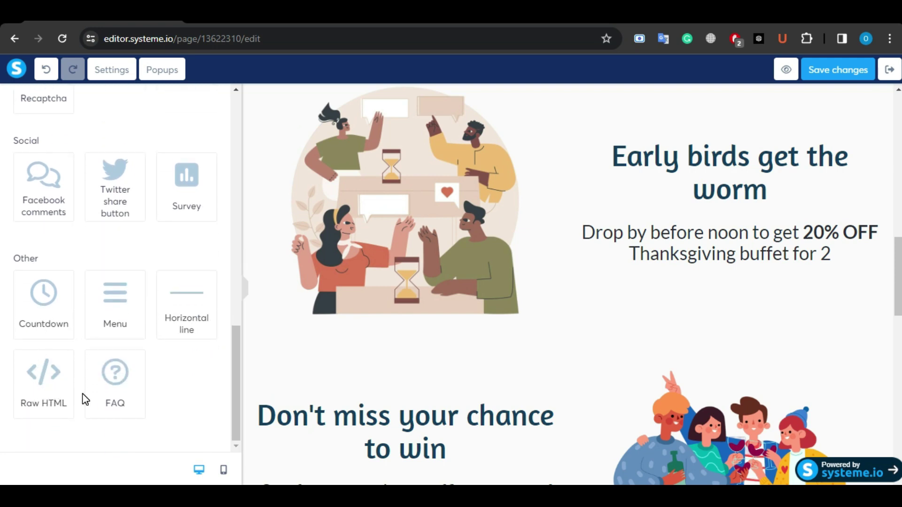
left_click(223, 470)
scroll(554, 458, "up", 5)
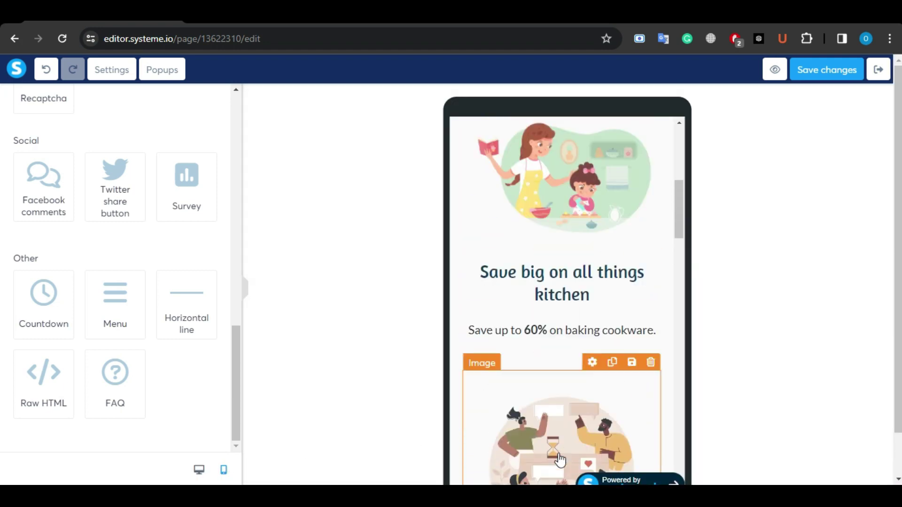
scroll(554, 457, "up", 5)
scroll(552, 458, "down", 5)
scroll(552, 458, "down", 5)
scroll(549, 458, "down", 3)
scroll(467, 429, "down", 3)
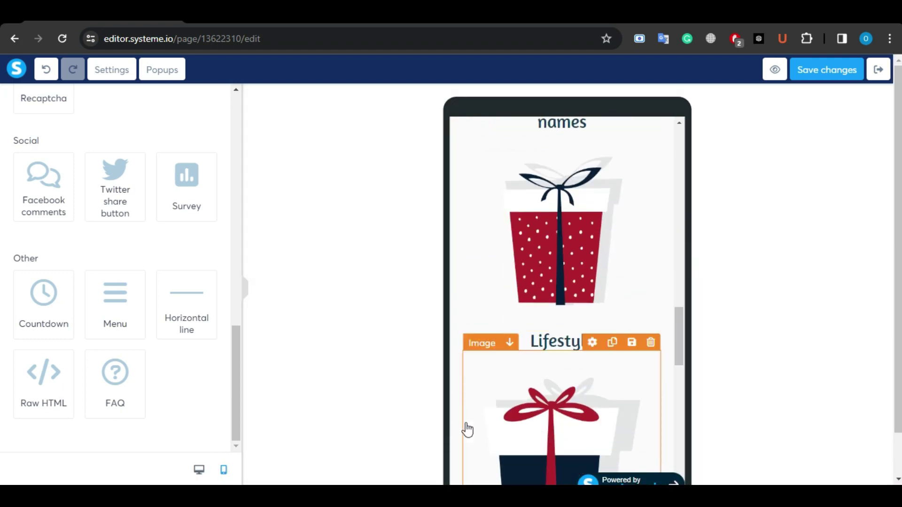
left_click(205, 471)
scroll(463, 387, "up", 5)
scroll(108, 138, "up", 5)
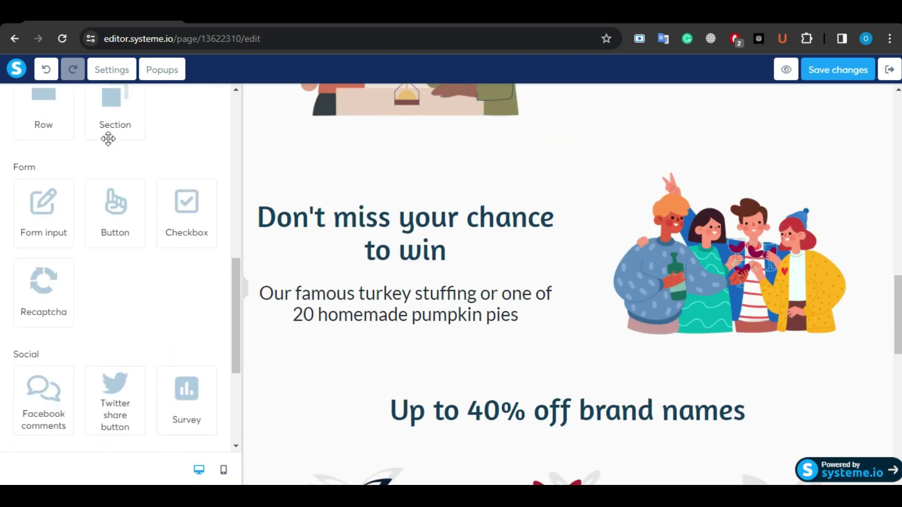
scroll(150, 171, "up", 10)
scroll(150, 170, "up", 3)
left_click(171, 108)
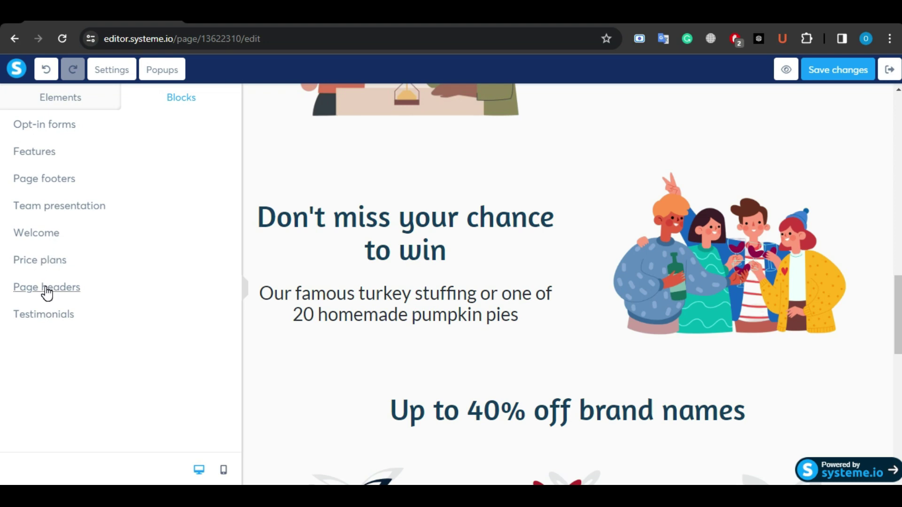
scroll(454, 338, "down", 2)
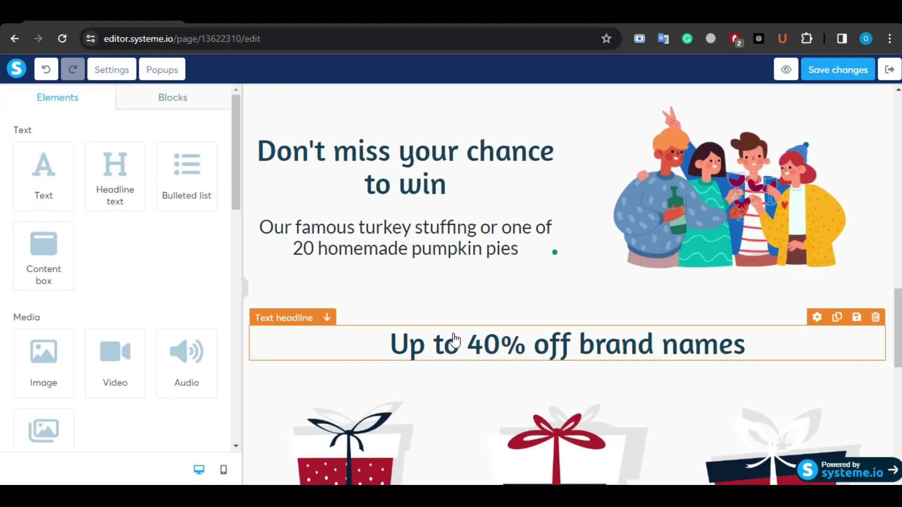
left_click(454, 336)
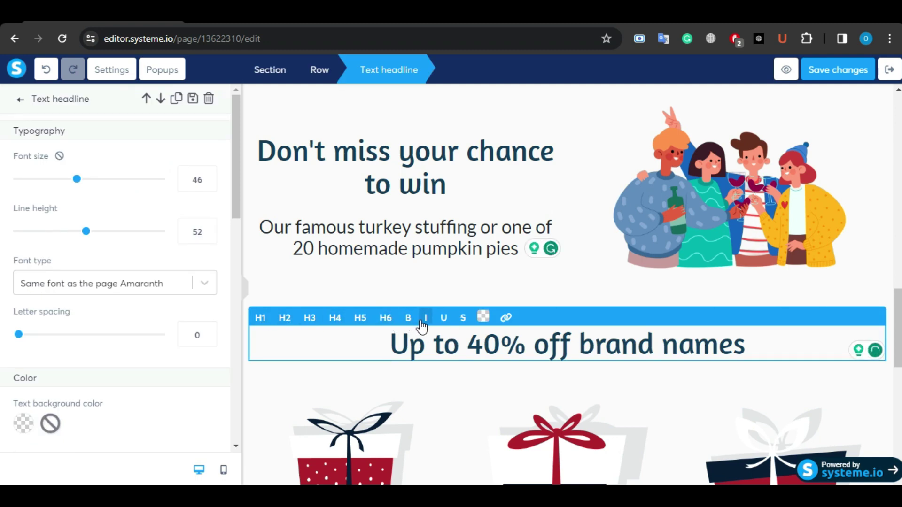
left_click(483, 316)
left_click(507, 319)
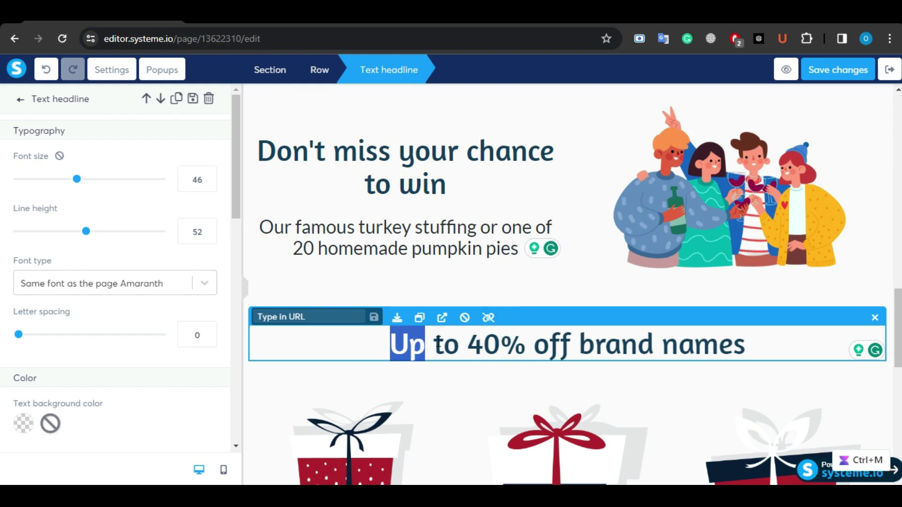
key("BackSpace")
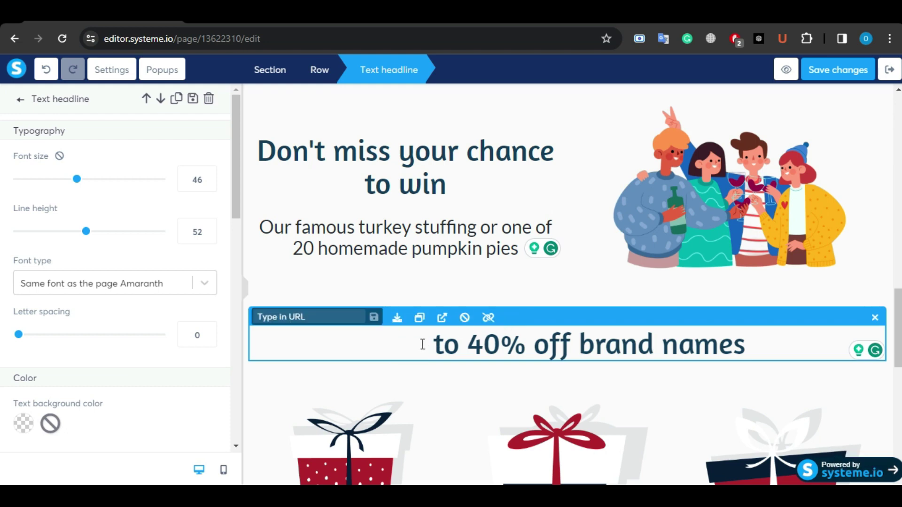
scroll(417, 362, "down", 10)
left_click(462, 339)
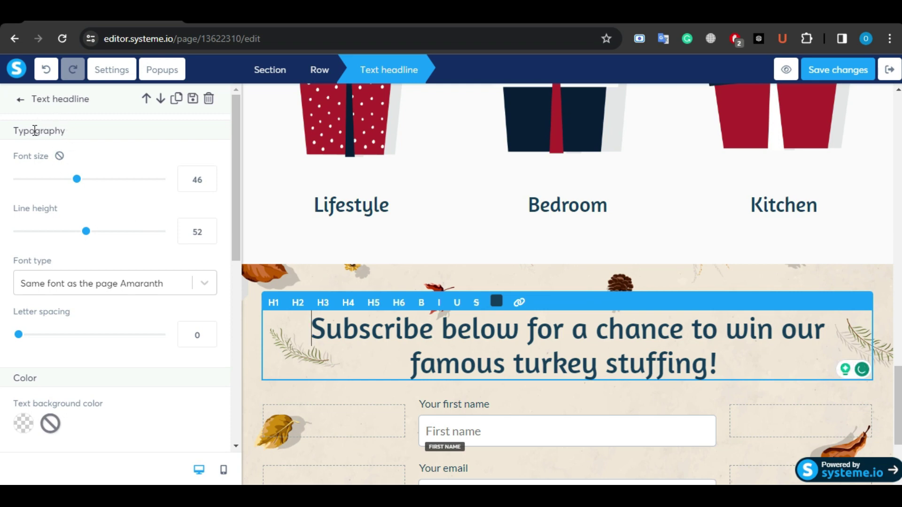
scroll(29, 385, "down", 4)
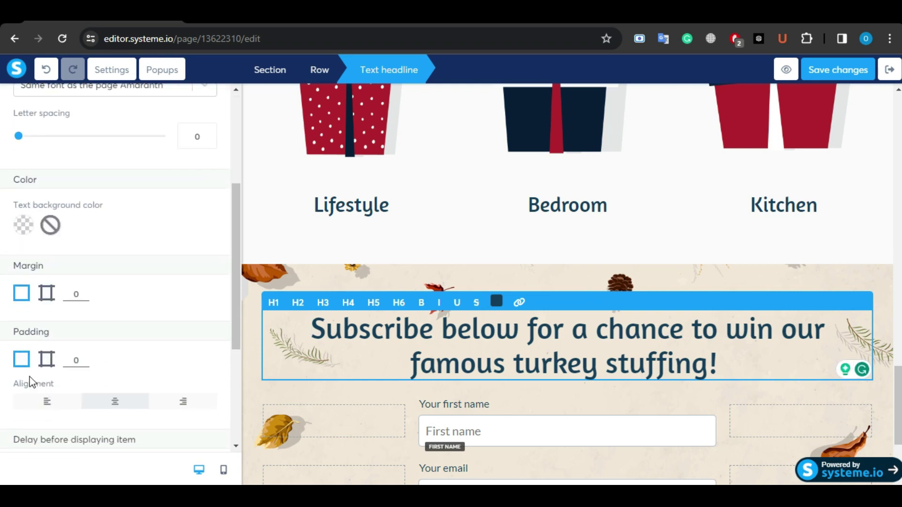
scroll(28, 375, "down", 1)
scroll(29, 372, "down", 1)
scroll(31, 370, "down", 1)
scroll(31, 370, "down", 1)
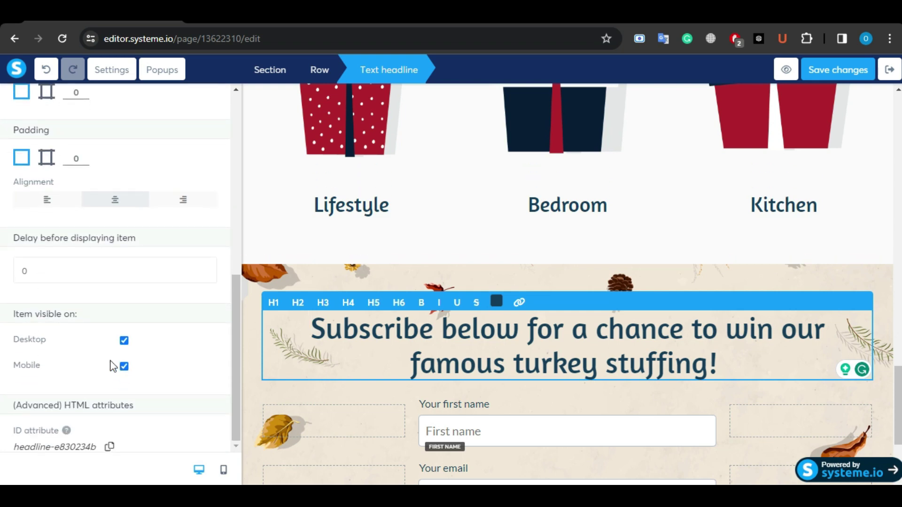
scroll(80, 435, "up", 2)
scroll(81, 435, "down", 2)
- Set the Lifestyle gift image's Filters blur to 1
scroll(353, 186, "up", 3)
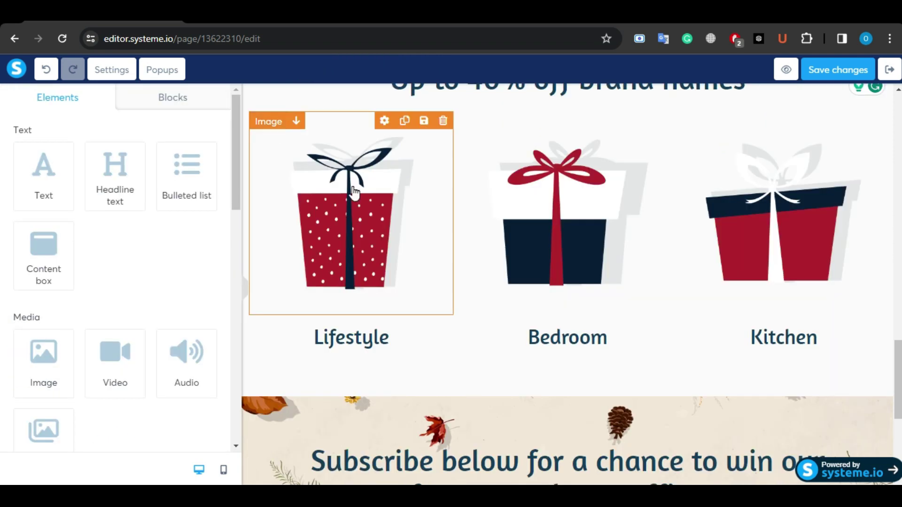
left_click(352, 186)
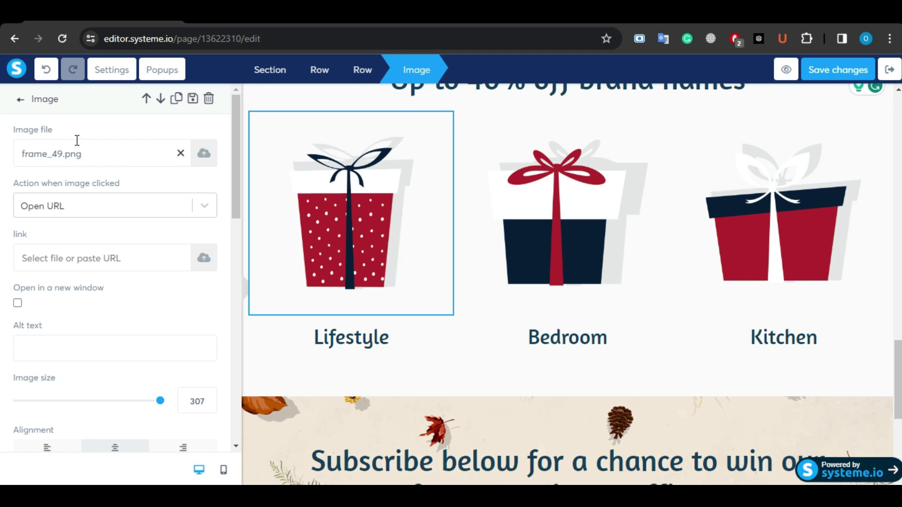
scroll(96, 219, "down", 1)
scroll(98, 220, "down", 3)
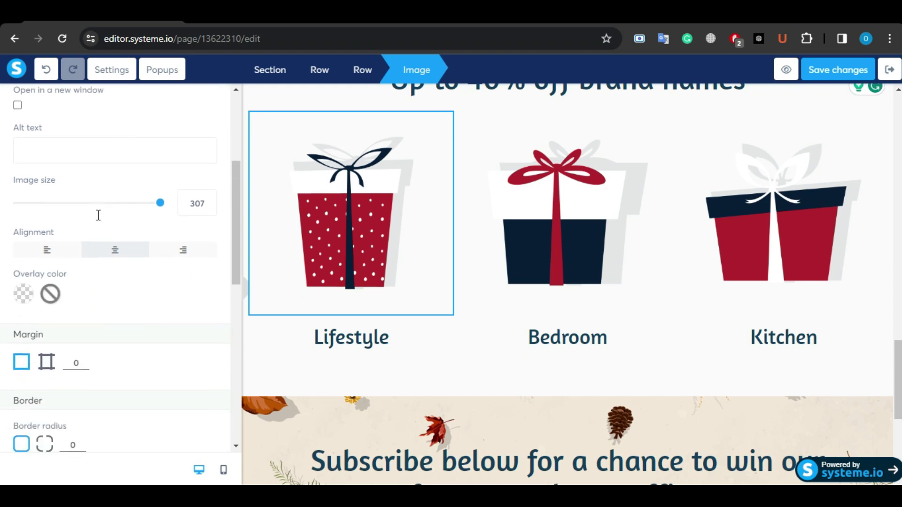
scroll(99, 223, "down", 1)
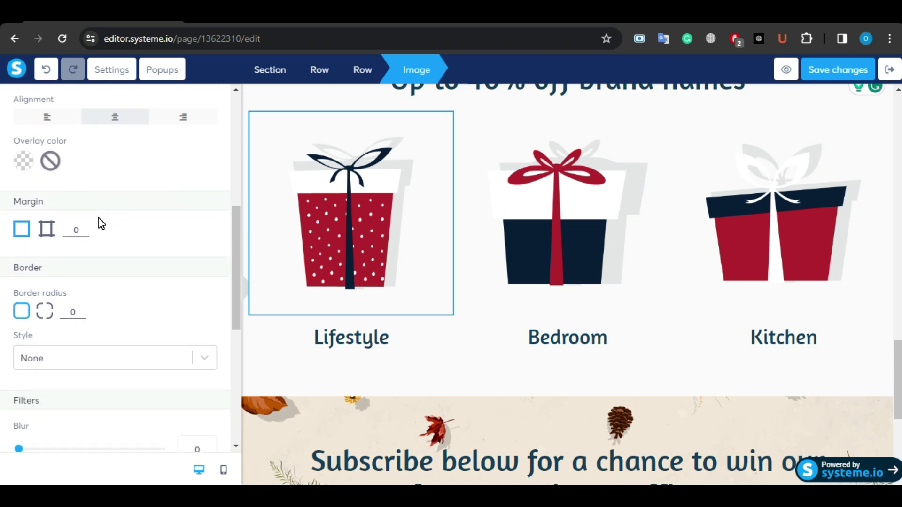
scroll(98, 224, "down", 1)
scroll(101, 226, "down", 1)
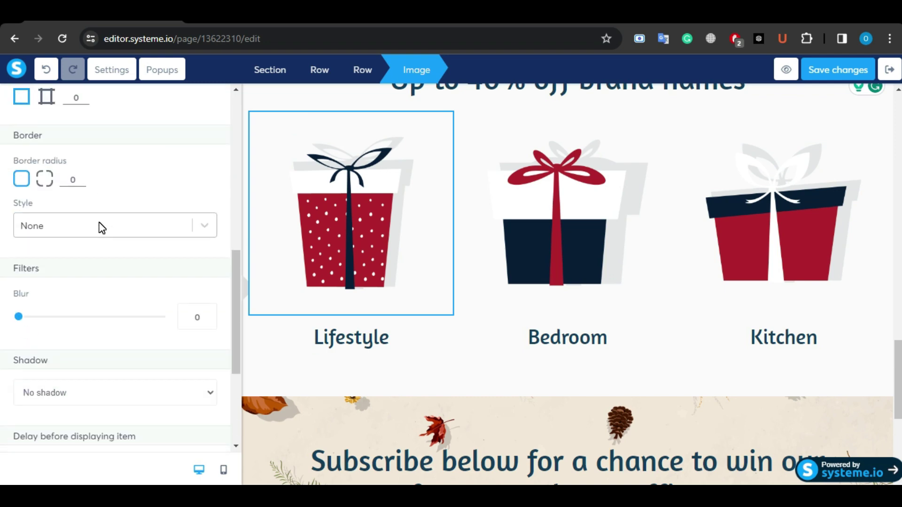
scroll(102, 227, "down", 1)
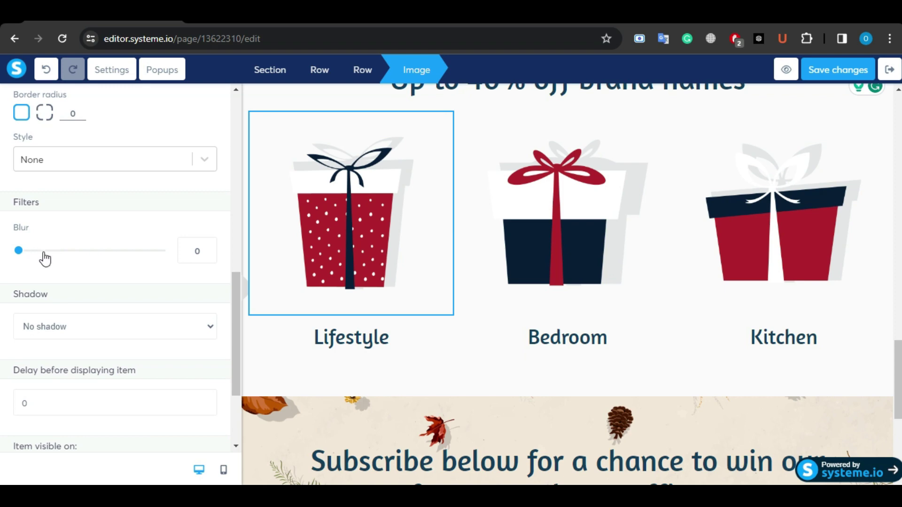
left_click(60, 252)
left_click(32, 250)
- Apply a Hard shadow to the Lifestyle gift image
scroll(48, 268, "down", 1)
scroll(48, 257, "down", 1)
left_click(59, 203)
left_click(55, 241)
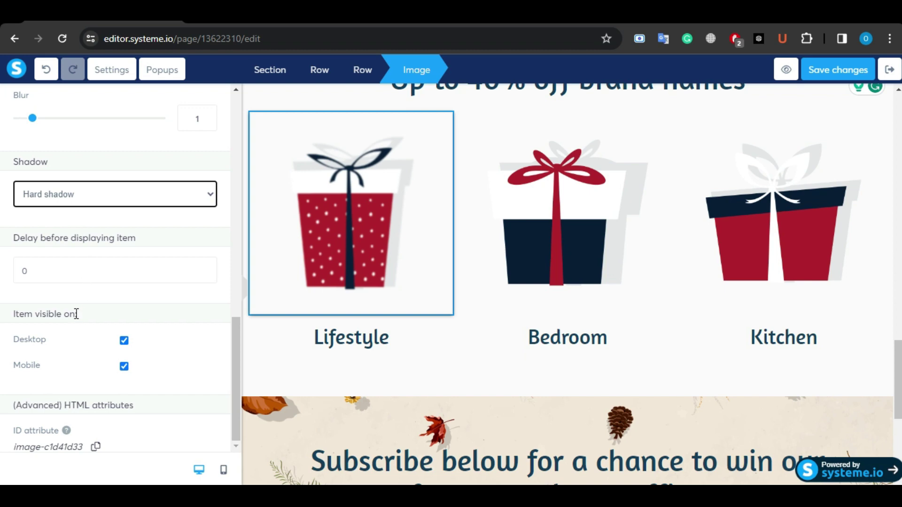
- Open the page settings and tick 'Hide from search engines' in the SEO section
left_click(128, 80)
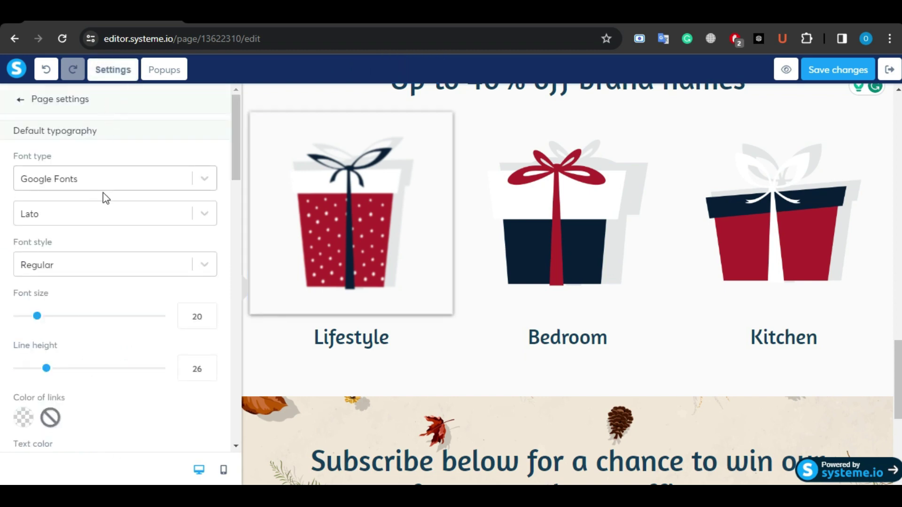
scroll(70, 333, "down", 2)
scroll(54, 350, "down", 3)
scroll(53, 347, "down", 2)
scroll(53, 348, "down", 2)
scroll(52, 350, "down", 2)
scroll(53, 352, "down", 2)
scroll(53, 355, "down", 1)
scroll(54, 355, "down", 2)
scroll(47, 343, "down", 2)
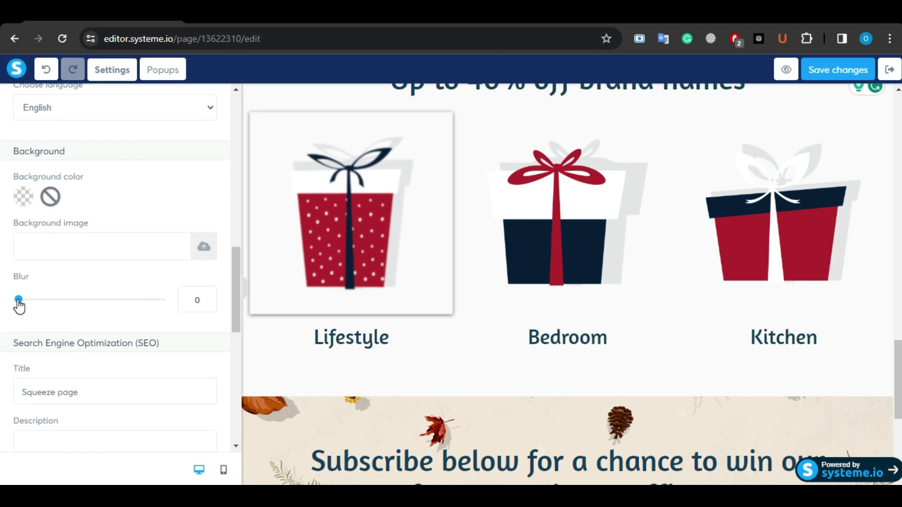
mouse_move(19, 301)
left_mouse_down()
mouse_move(32, 308)
mouse_move(7, 309)
left_mouse_up()
scroll(56, 320, "down", 3)
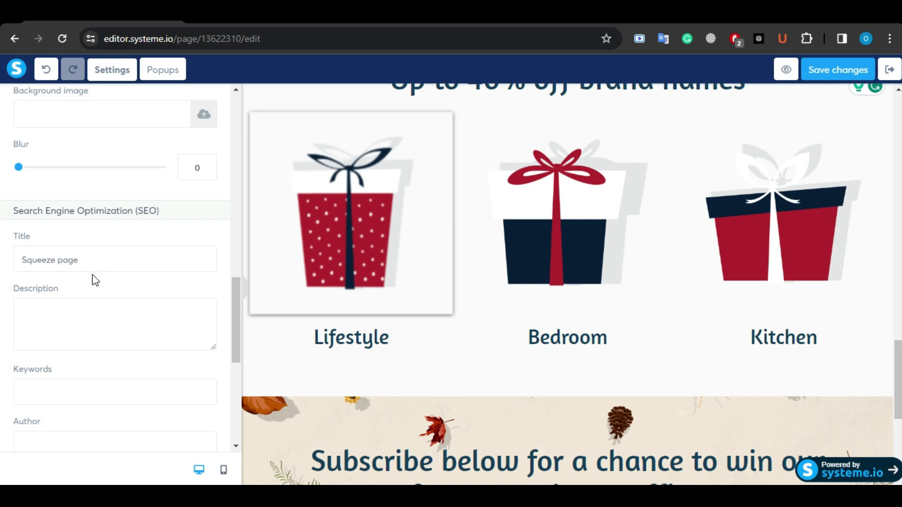
scroll(65, 334, "down", 1)
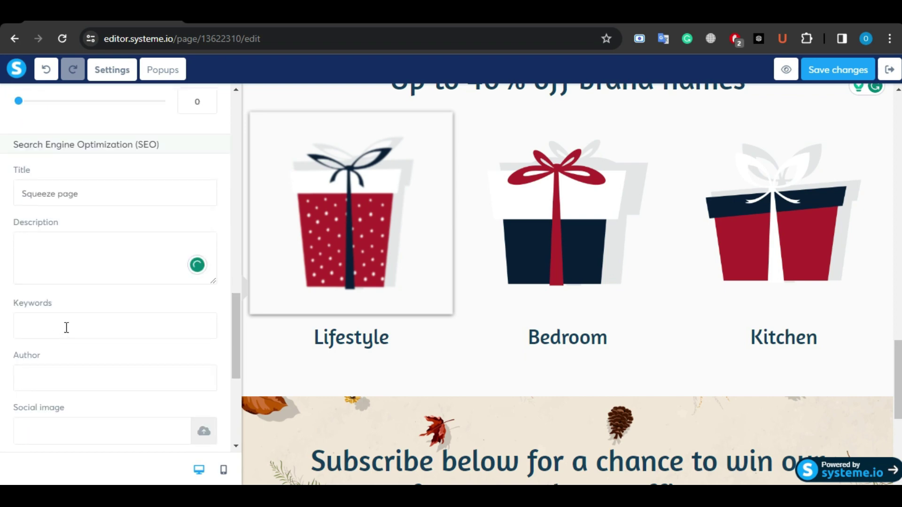
scroll(52, 374, "down", 1)
scroll(50, 374, "down", 1)
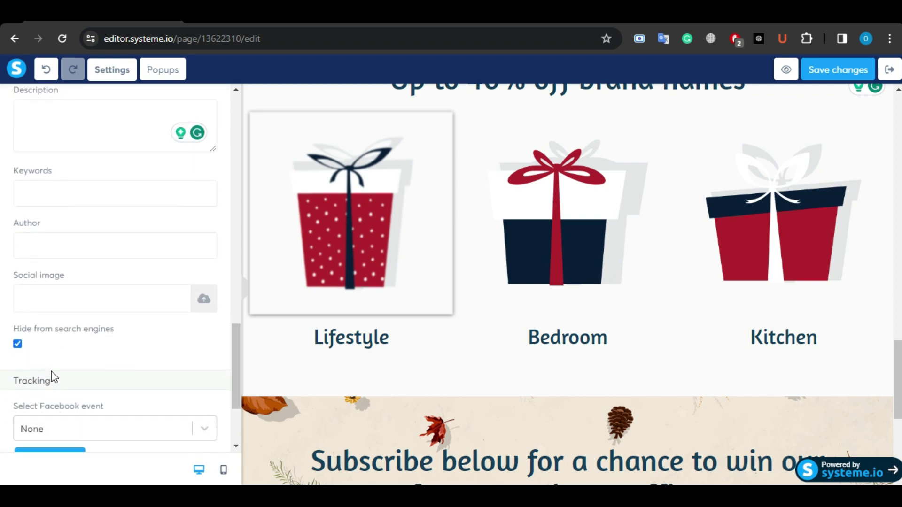
scroll(70, 336, "down", 1)
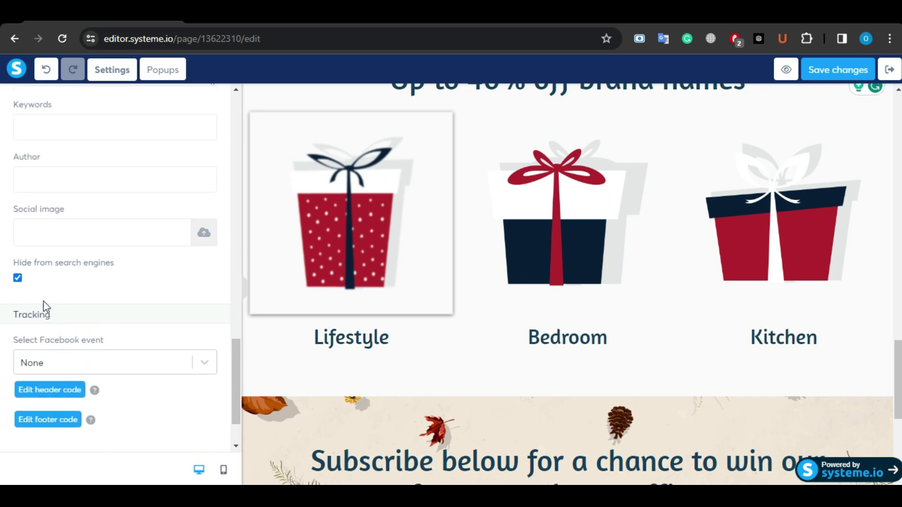
left_click(17, 278)
- Open the page's footer code editor and close it without changes
scroll(45, 305, "down", 2)
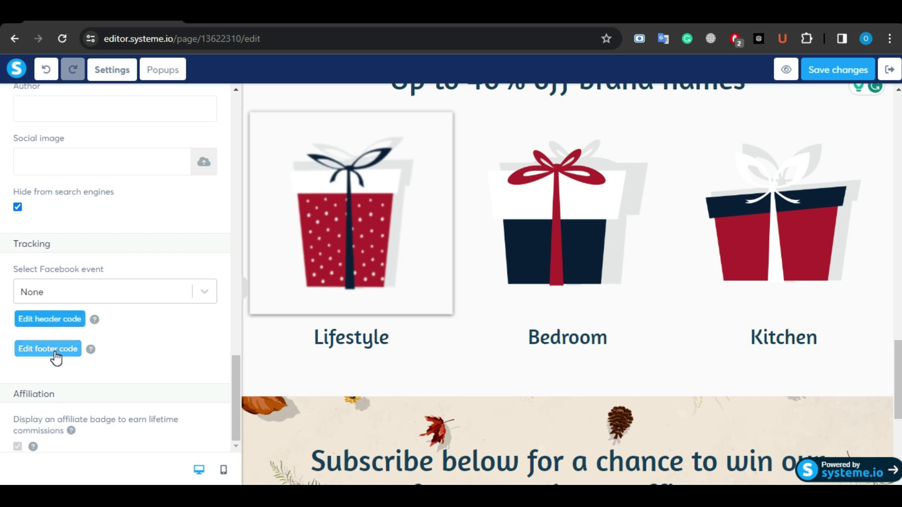
left_click(55, 351)
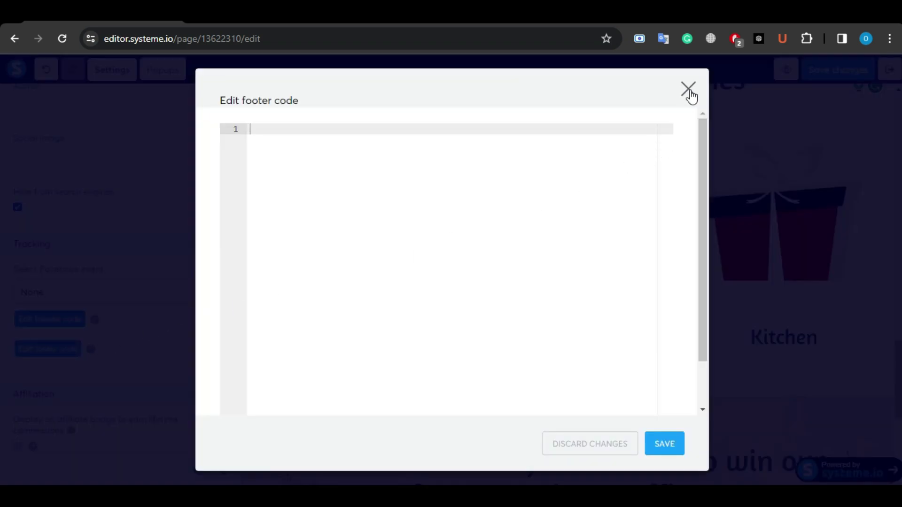
left_click(685, 90)
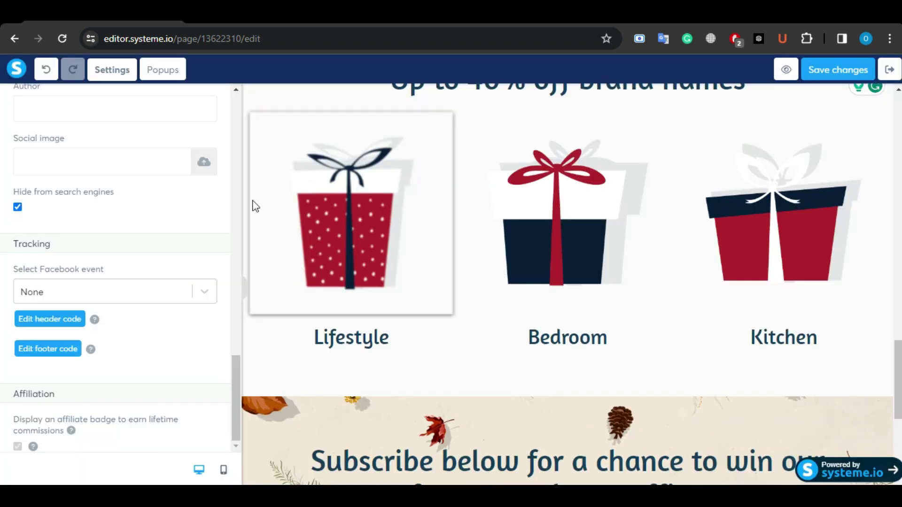
scroll(146, 356, "up", 5)
- Create a new popup for the page and select its headline and email field
left_click(164, 77)
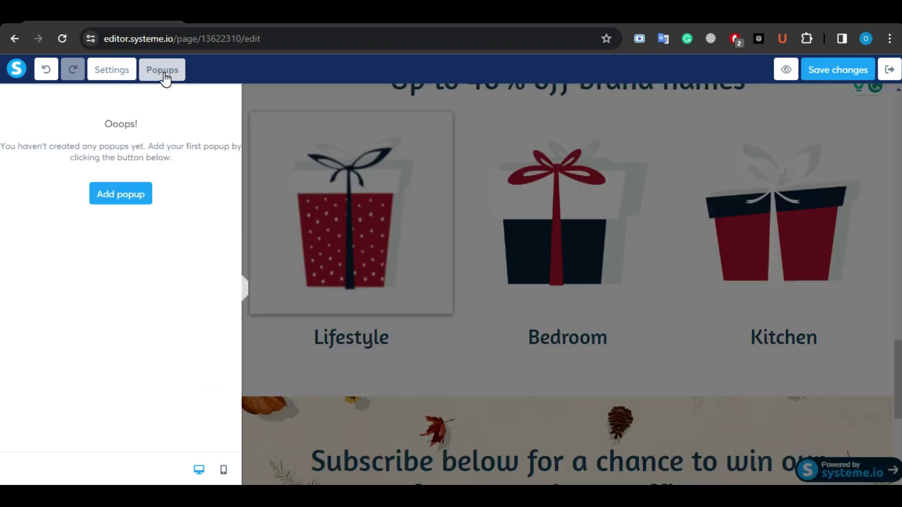
left_click(112, 194)
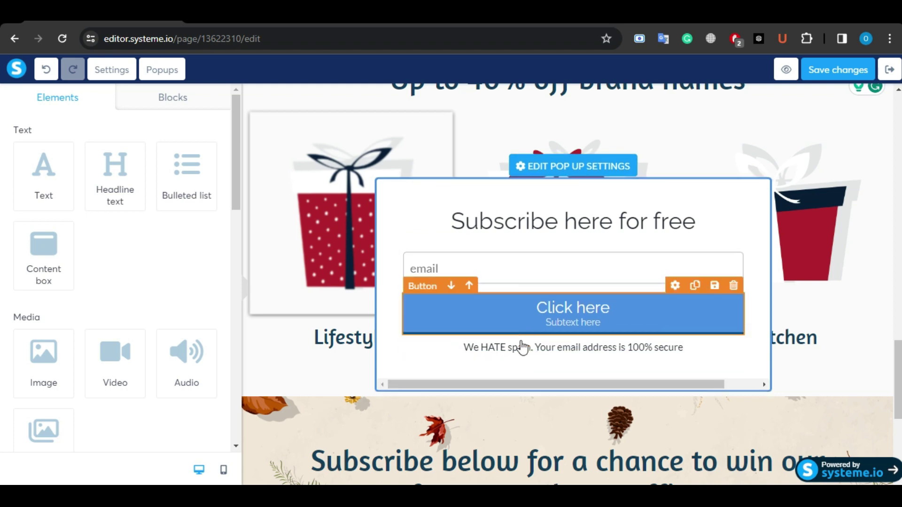
mouse_move(573, 221)
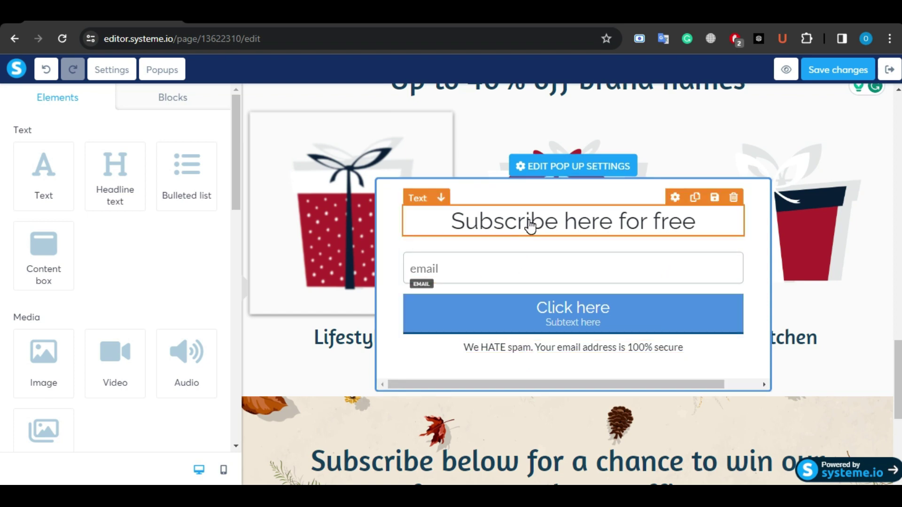
left_click(530, 220)
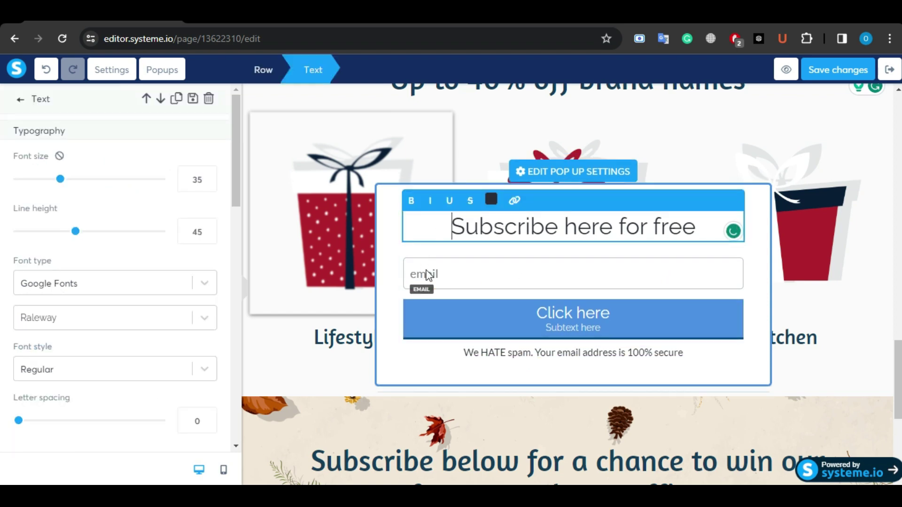
left_click(459, 282)
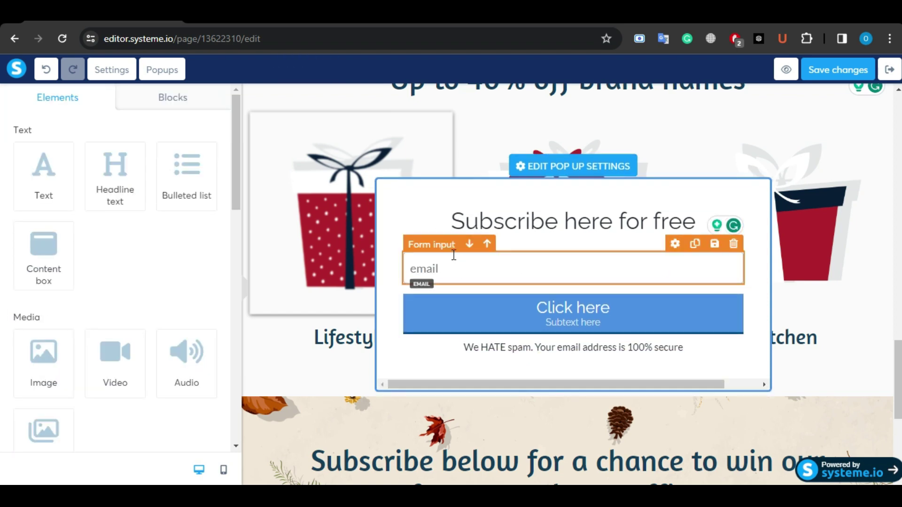
- Select the Click here button and review its click action and redirect options
left_click(507, 311)
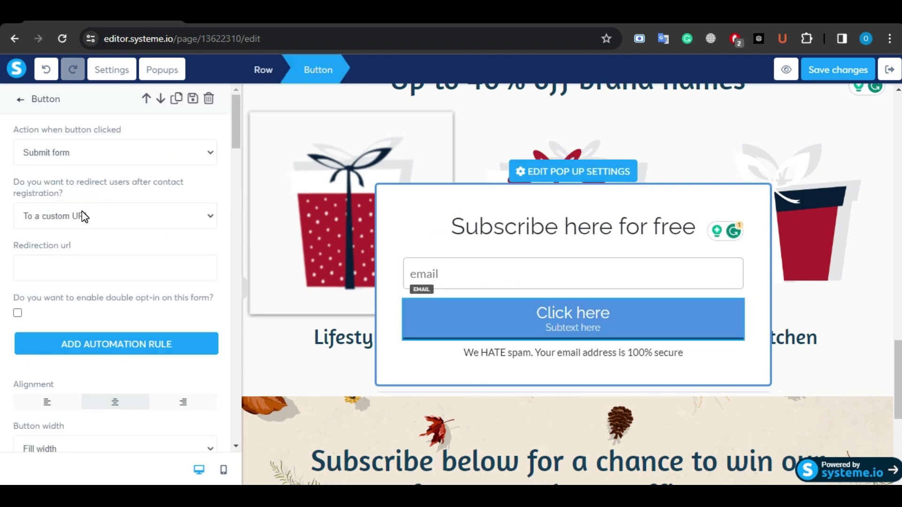
left_click(100, 161)
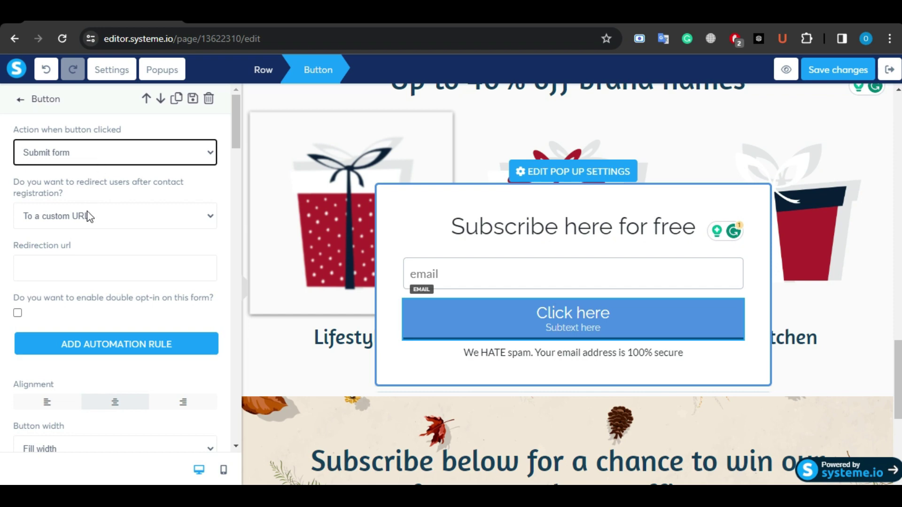
left_click(87, 216)
left_click(83, 224)
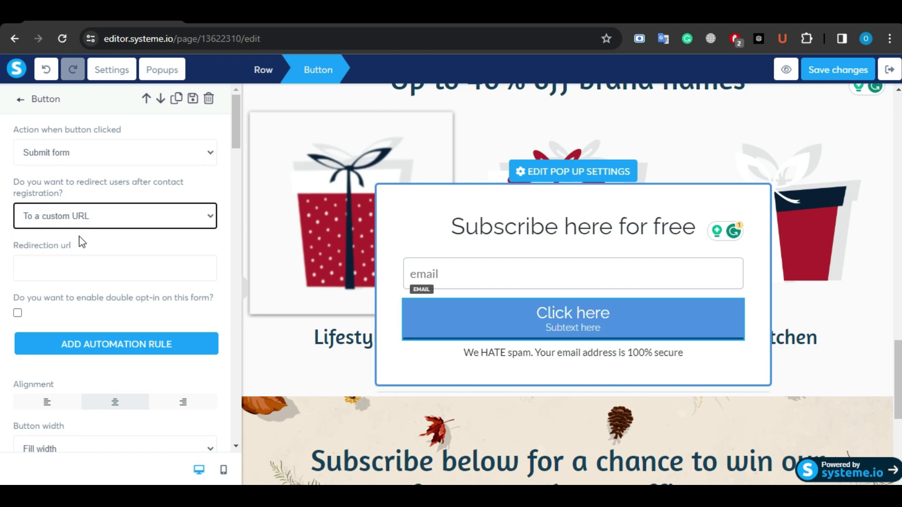
scroll(66, 303, "down", 2)
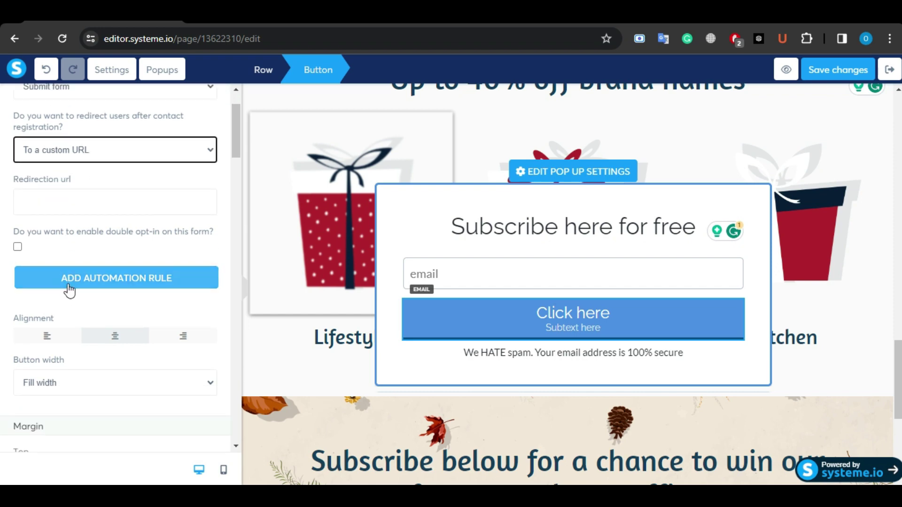
- Add a Send email action with the ebook email to the Click here button's rule, browsing the other actions
left_click(69, 284)
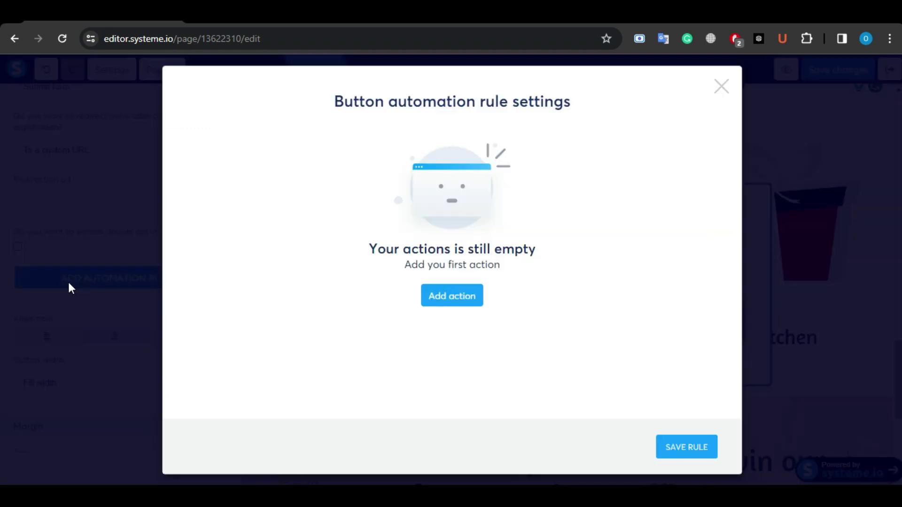
left_click(454, 301)
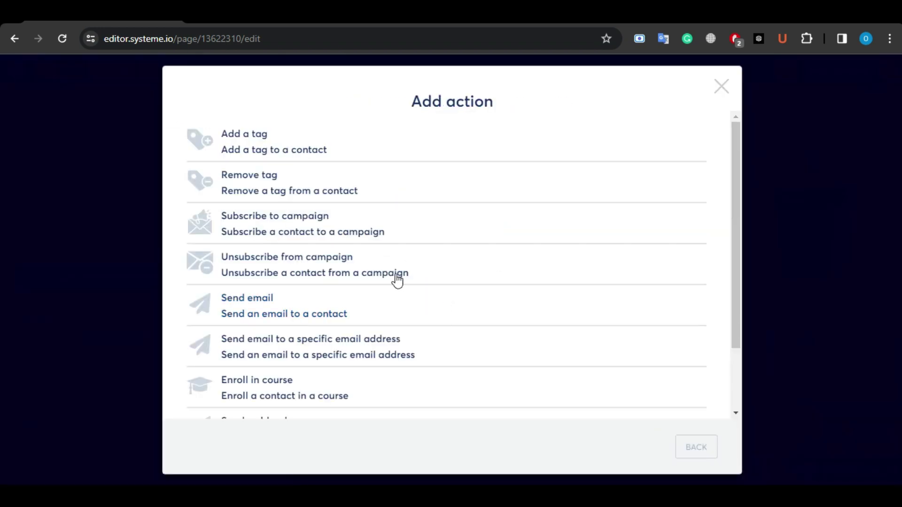
left_click(261, 300)
left_click(284, 192)
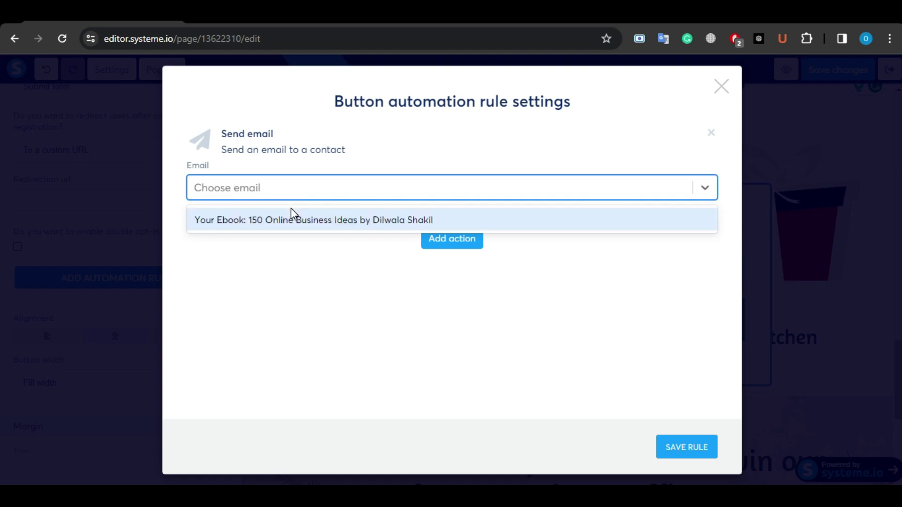
left_click(289, 220)
left_click(463, 248)
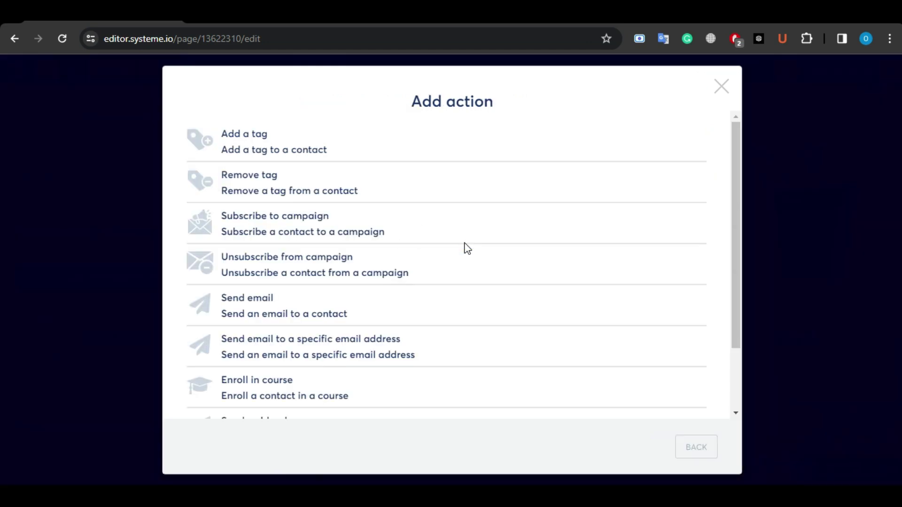
scroll(328, 289, "down", 2)
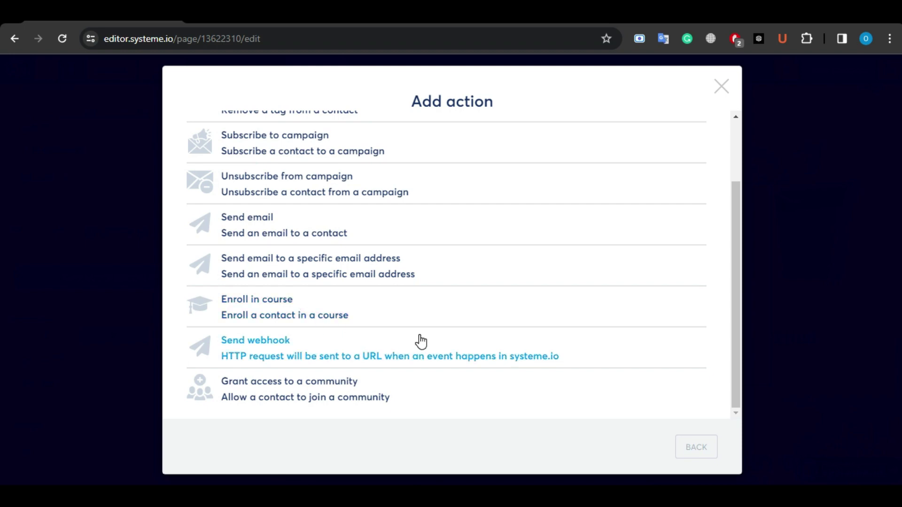
left_click(721, 87)
- In the popup settings, keep the close button hidden and automatic opening on, and review exit intent
left_click(721, 90)
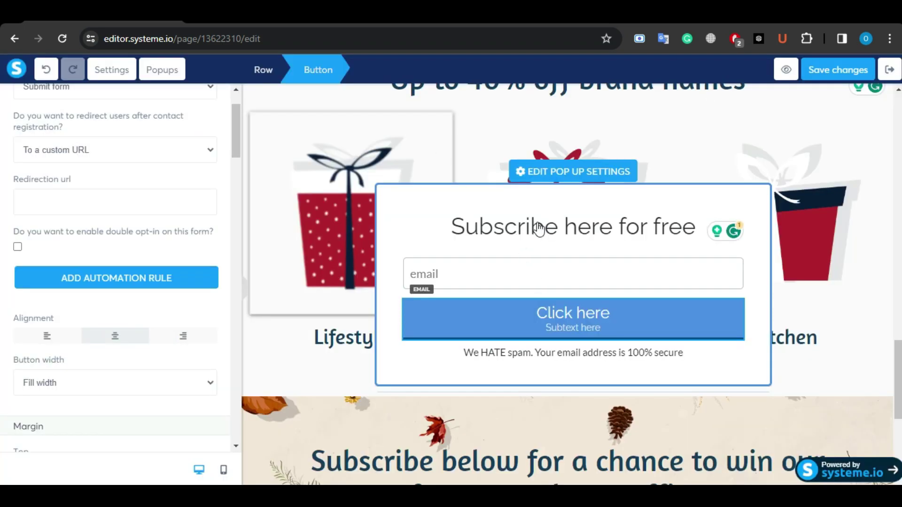
left_click(432, 168)
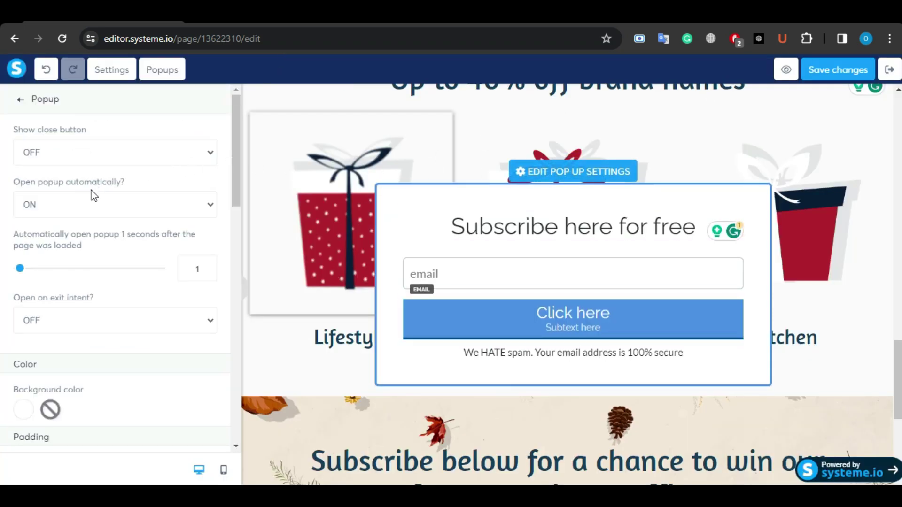
left_click(102, 159)
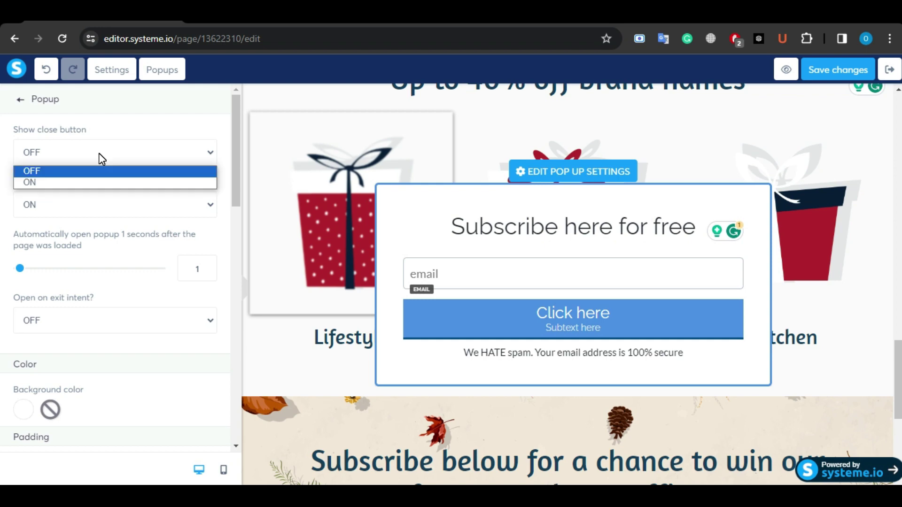
left_click(101, 160)
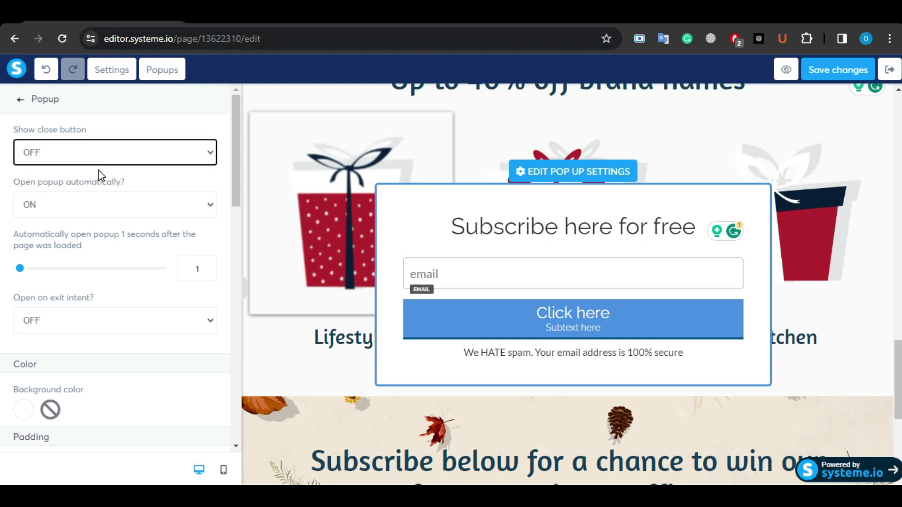
left_click(92, 205)
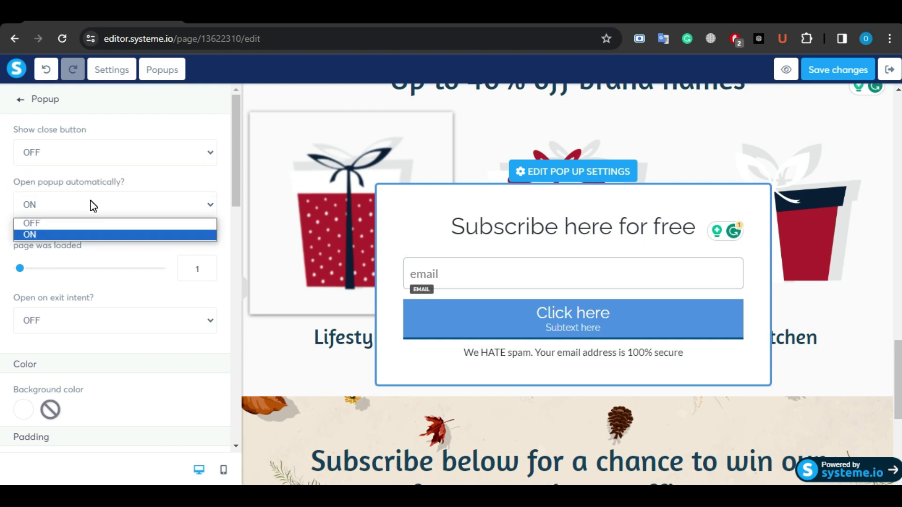
left_click(90, 202)
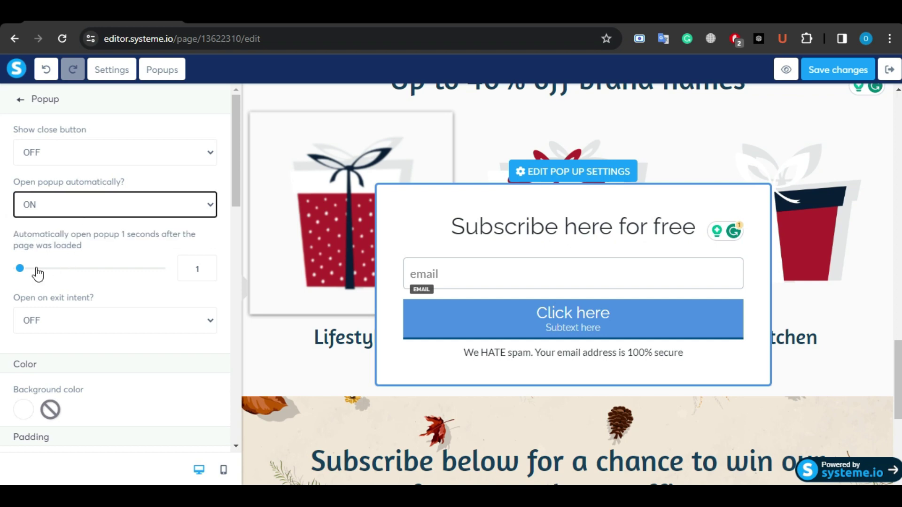
scroll(100, 287, "down", 1)
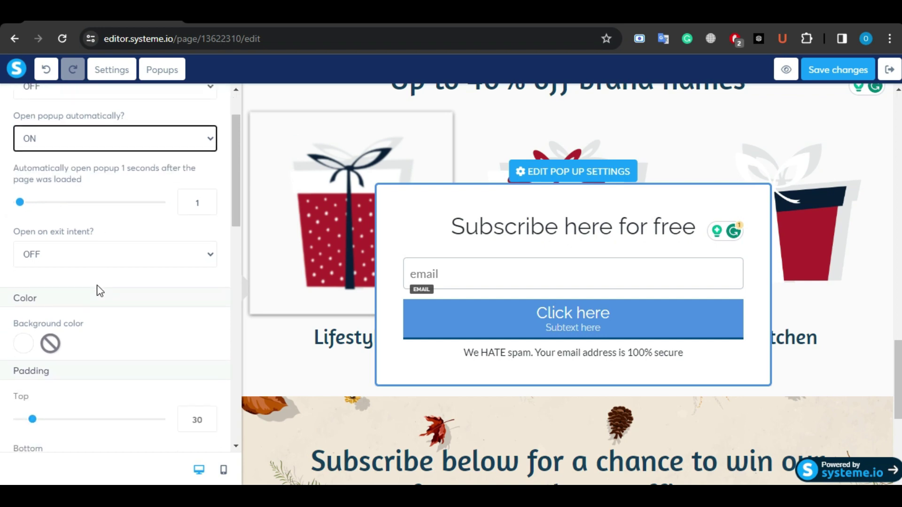
left_click(88, 256)
- Preview the page with the popup, then save the page changes
scroll(73, 296, "down", 1)
scroll(72, 297, "down", 2)
scroll(71, 297, "down", 1)
scroll(70, 297, "down", 1)
scroll(70, 297, "down", 3)
scroll(70, 298, "down", 2)
scroll(70, 301, "down", 1)
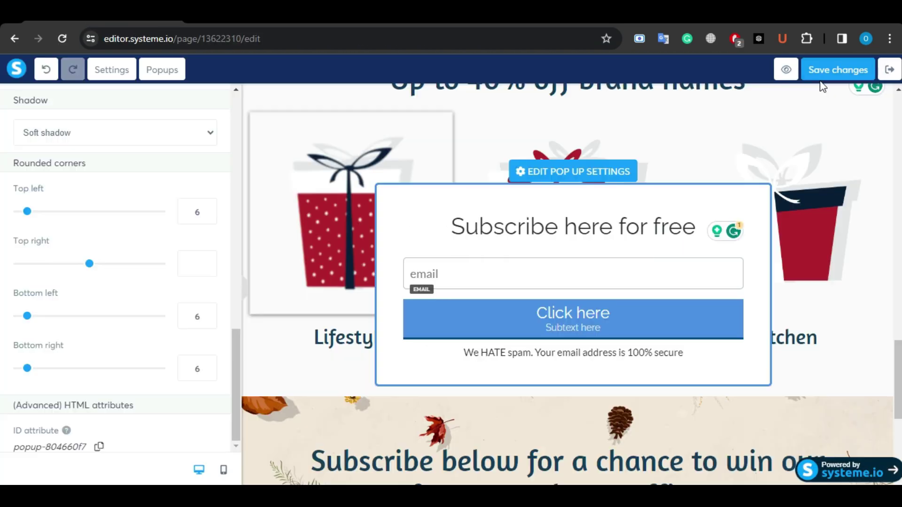
key("ctrl+w")
left_click(822, 72)
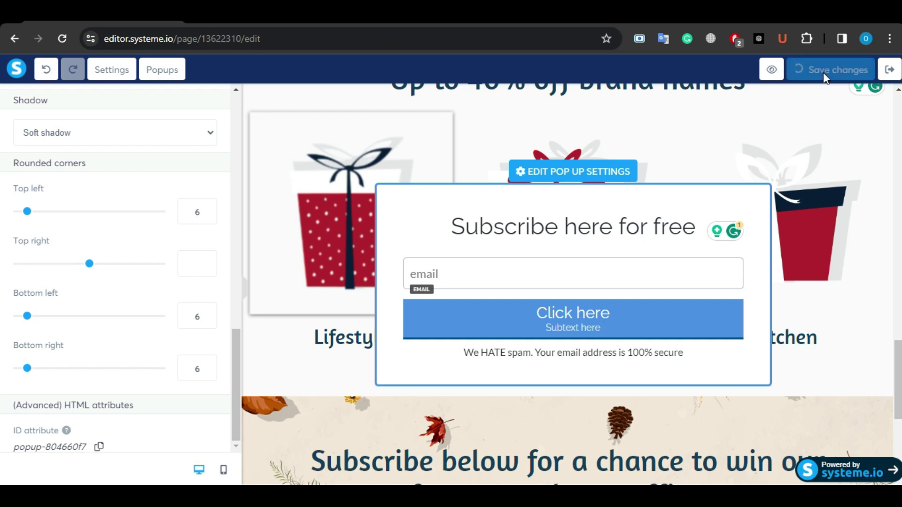
- Exit the editor to the Test funnel and return to its Squeeze page step
left_click(889, 73)
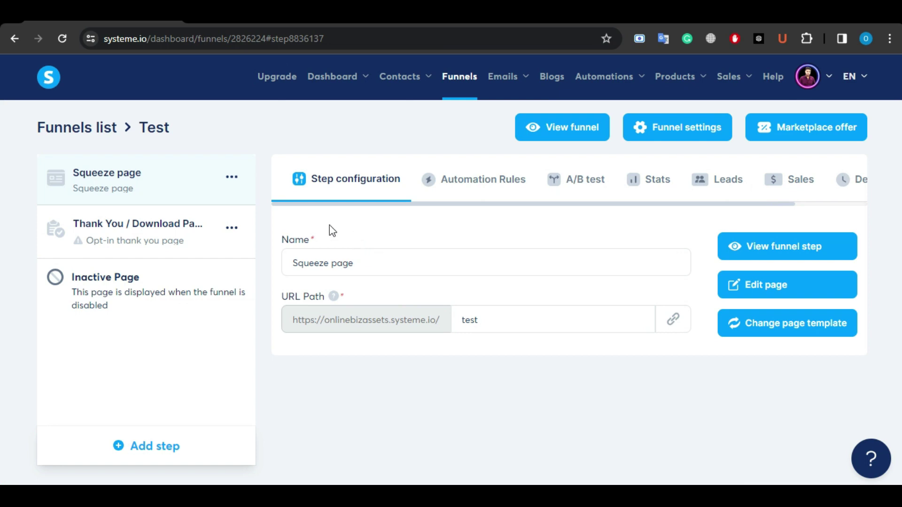
left_click(163, 240)
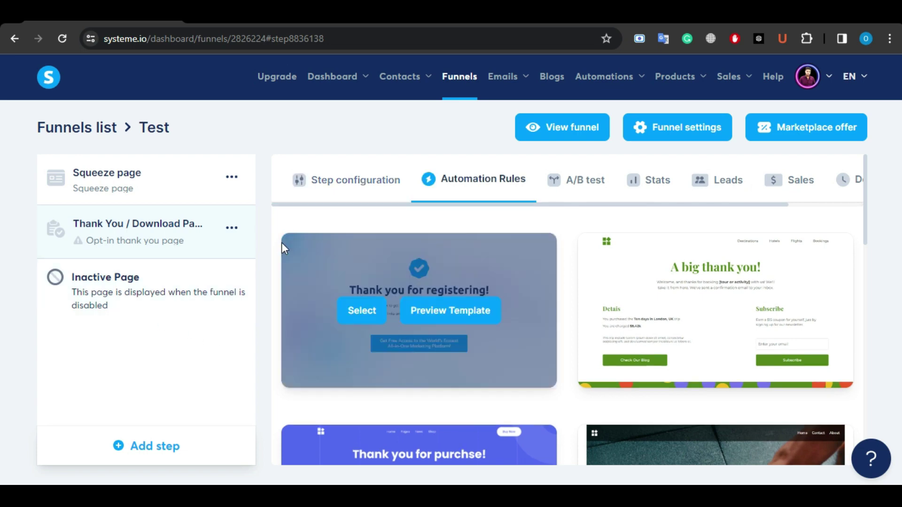
left_click(182, 191)
- Browse the step's Automation Rules, A/B test, Stats, Leads and Sales tabs, ending on Deadline settings
left_click(481, 186)
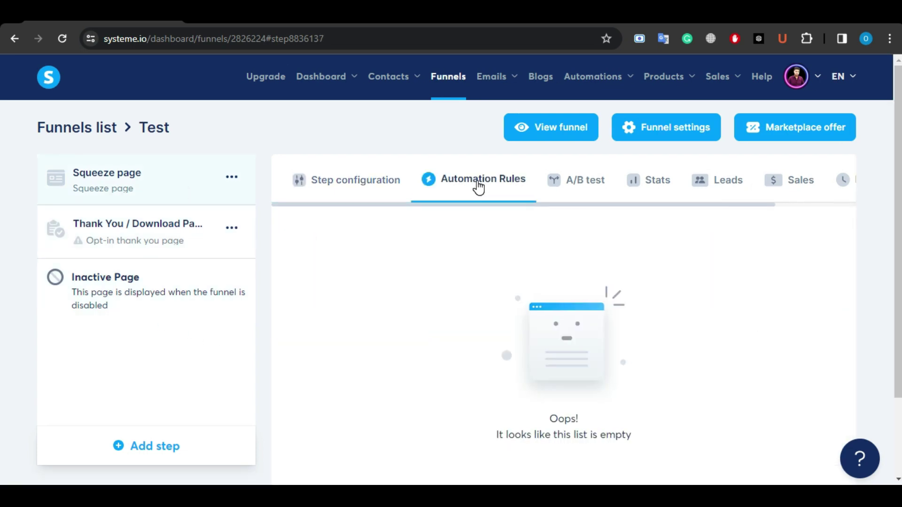
left_click(579, 190)
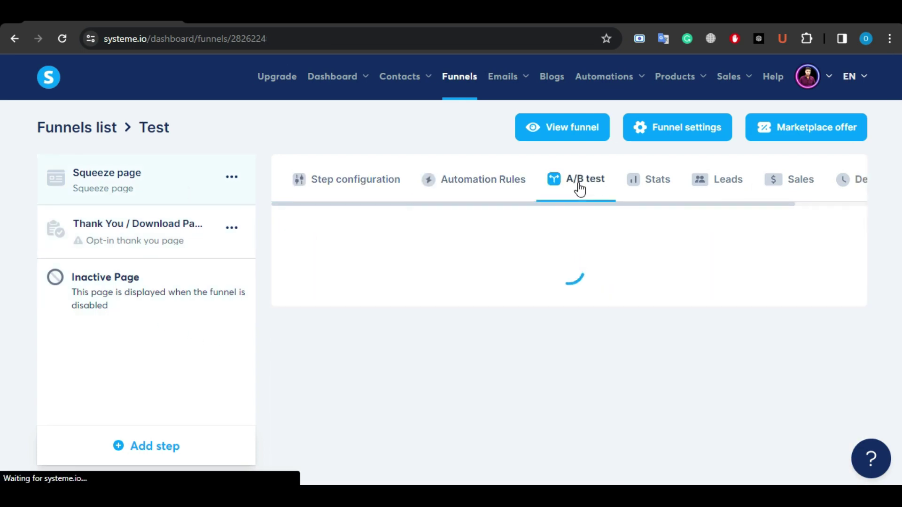
left_click(658, 192)
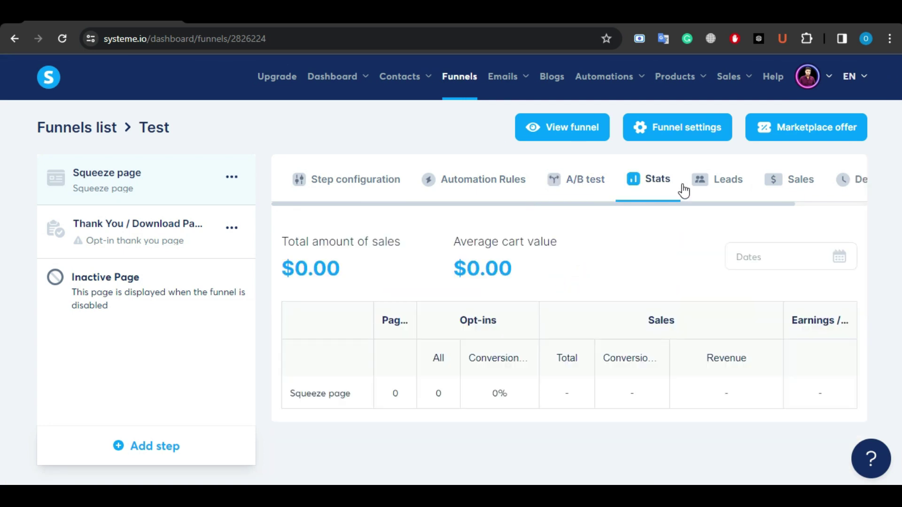
left_click(721, 189)
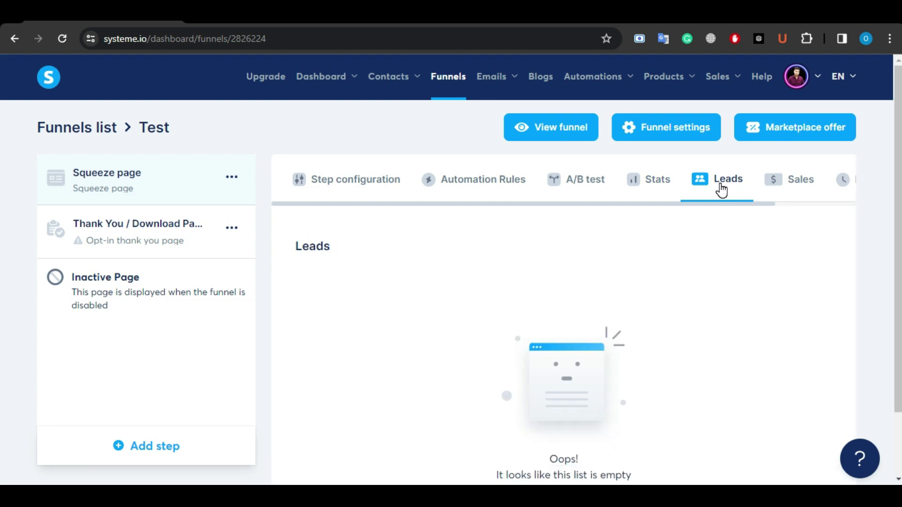
left_click(784, 190)
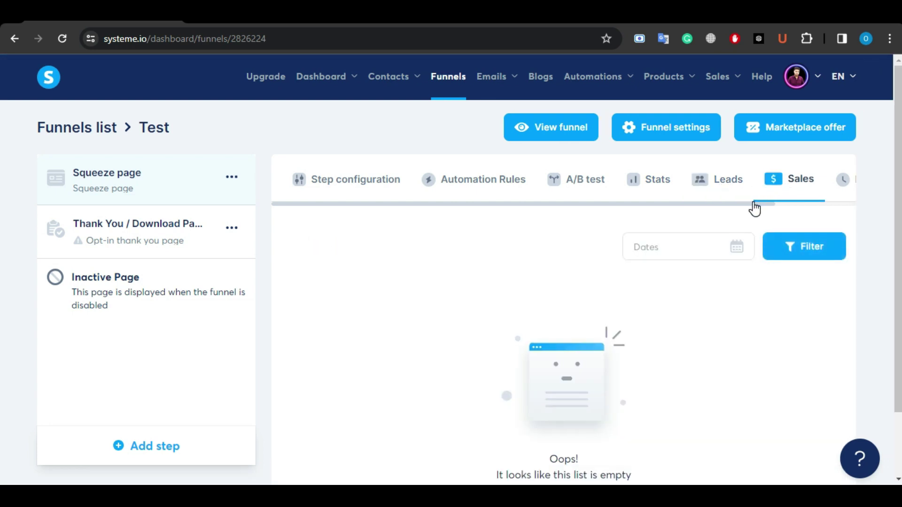
left_click_drag(754, 205, 823, 206)
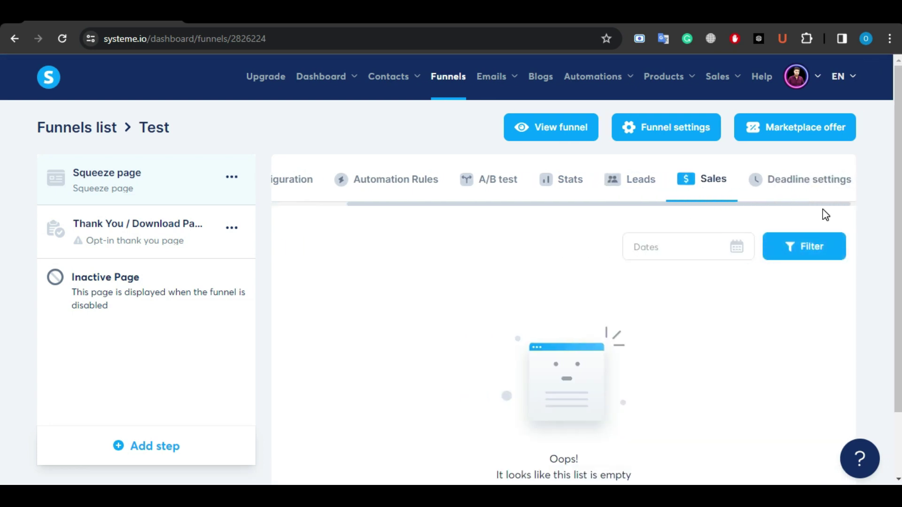
left_click(798, 187)
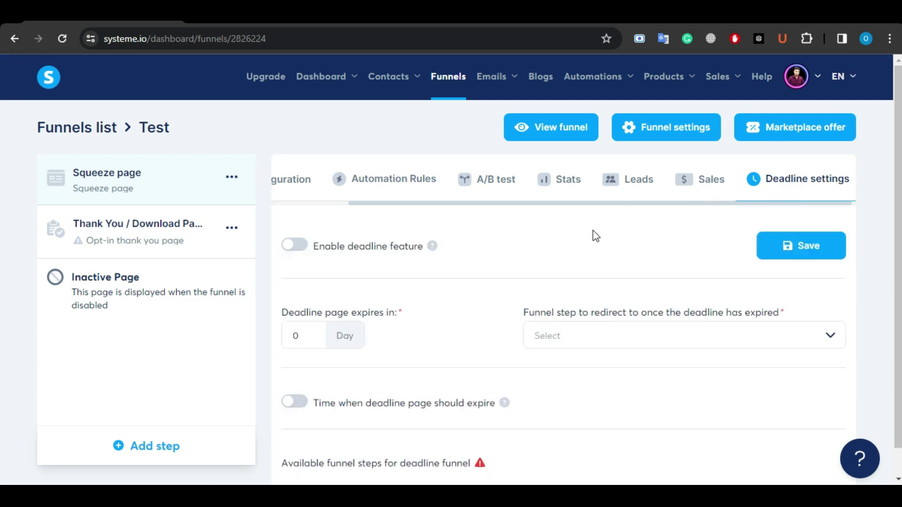
scroll(536, 258, "down", 1)
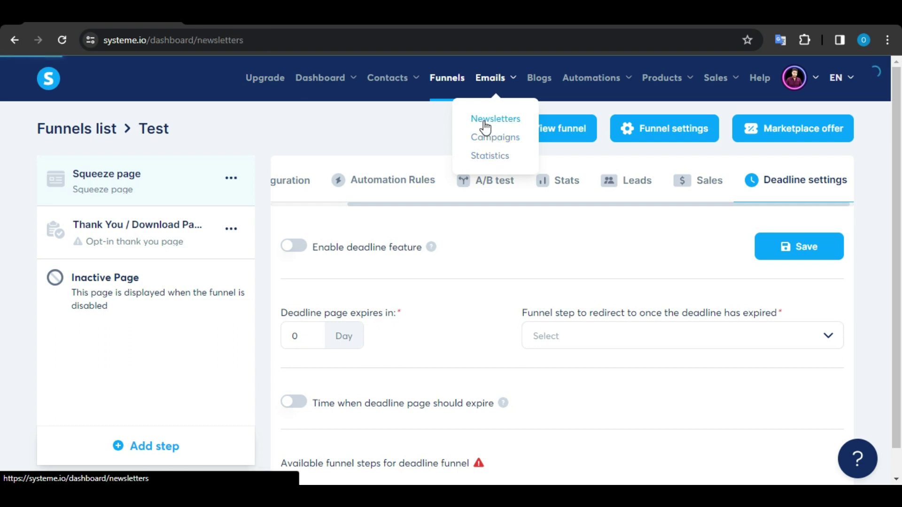
- Start a newsletter with subject 'Here is your e-book' and review the sender name and email
left_click(840, 132)
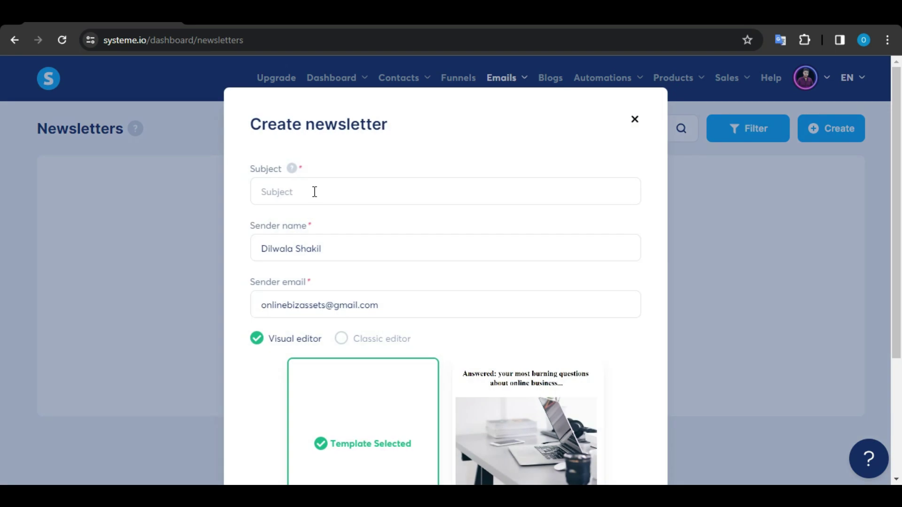
left_click(315, 192)
type("Here is your e-book")
left_click(314, 248)
left_click_drag(348, 249, 237, 254)
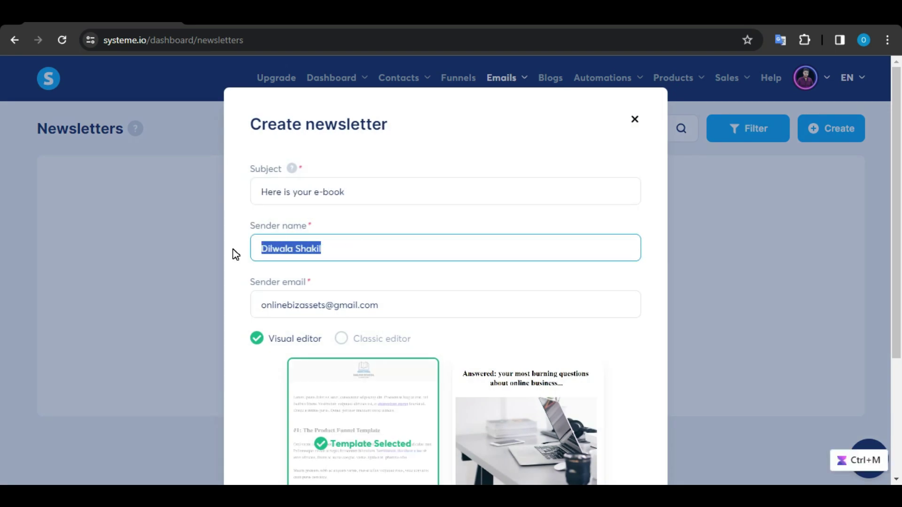
left_click(353, 299)
scroll(404, 291, "down", 3)
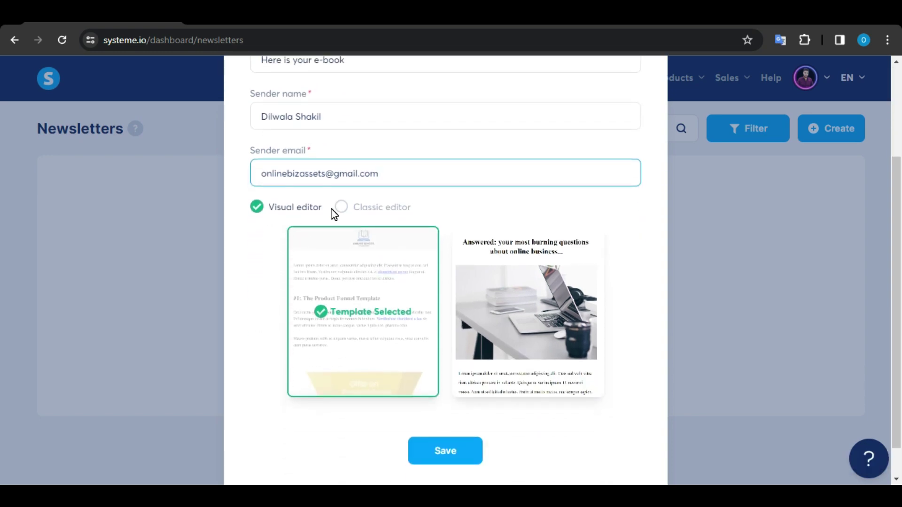
- Keep the Visual editor, pick the first template and save the newsletter
left_click(340, 208)
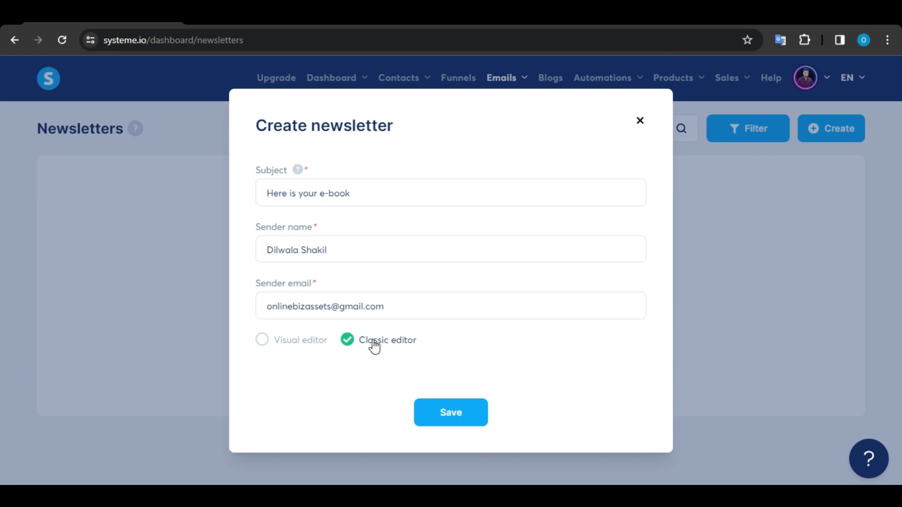
left_click(260, 342)
scroll(301, 345, "down", 3)
mouse_move(363, 312)
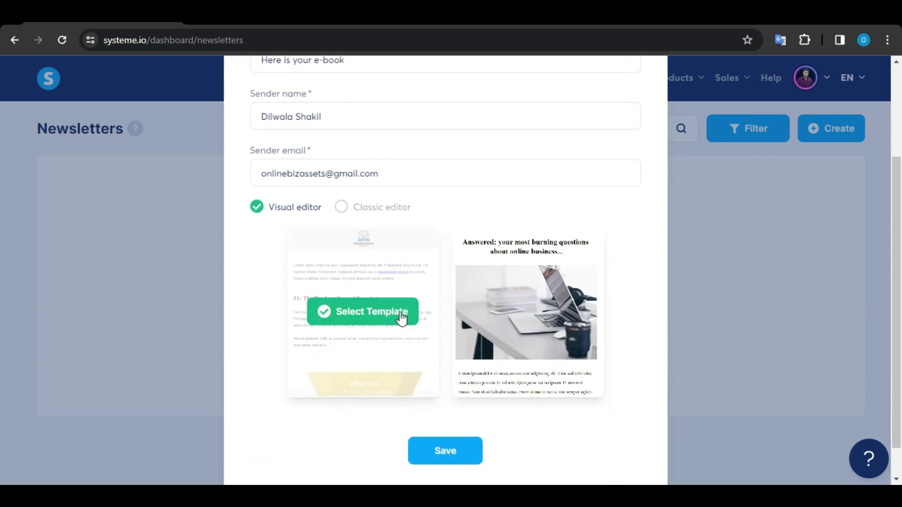
left_click(371, 323)
left_click(446, 413)
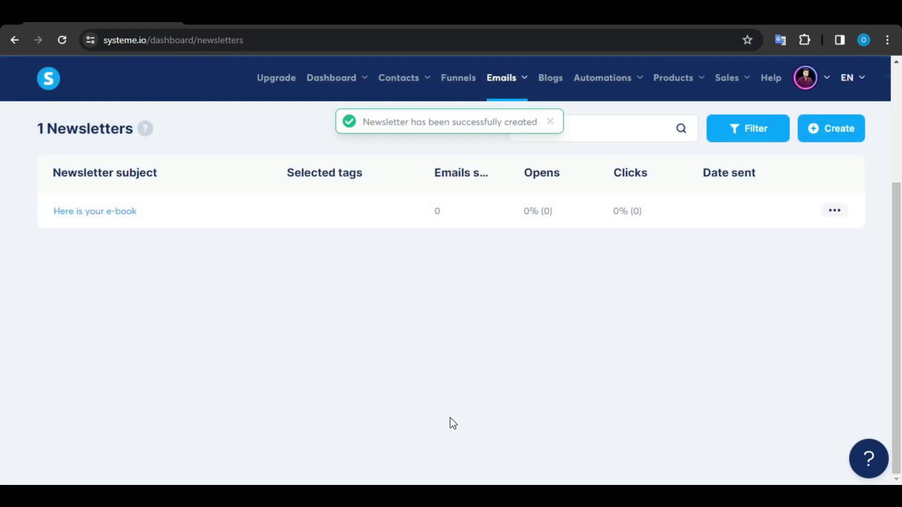
- Open the saved newsletter and review its email settings and contact targeting, including tags
left_click(90, 216)
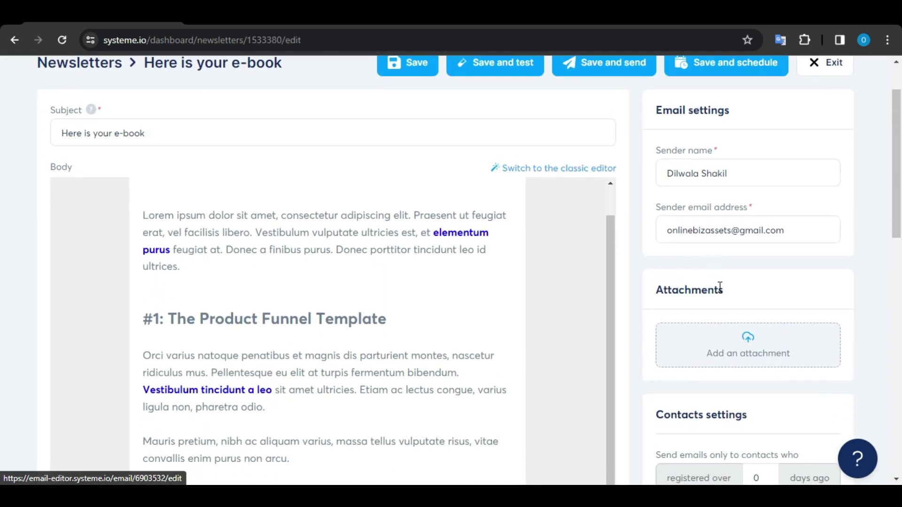
scroll(695, 320, "down", 2)
scroll(691, 287, "down", 2)
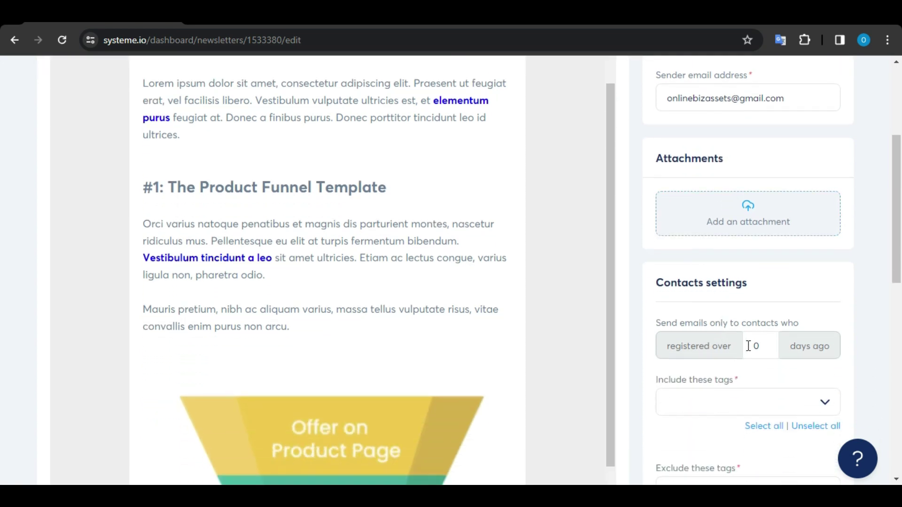
scroll(752, 346, "down", 2)
left_click_drag(769, 281, 748, 279)
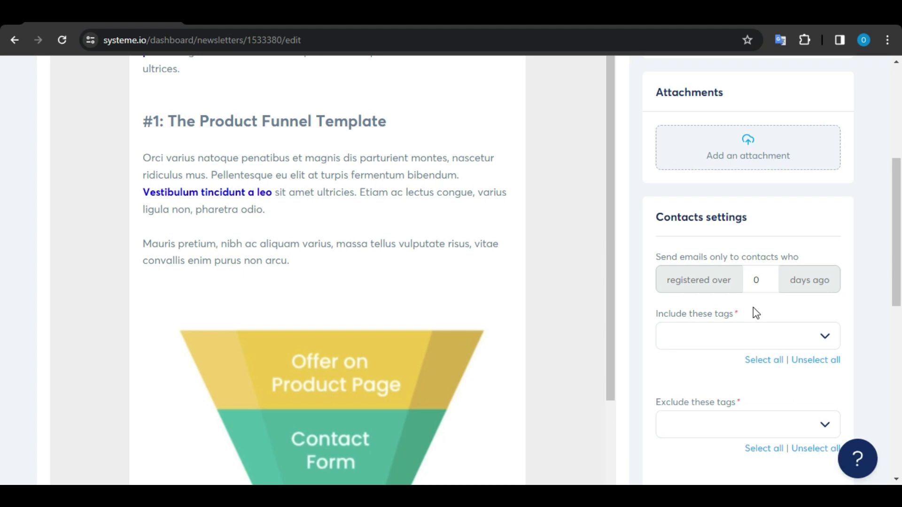
left_click(737, 329)
- Look over the personalization substitutes and open the email body in the editor
scroll(723, 319, "down", 2)
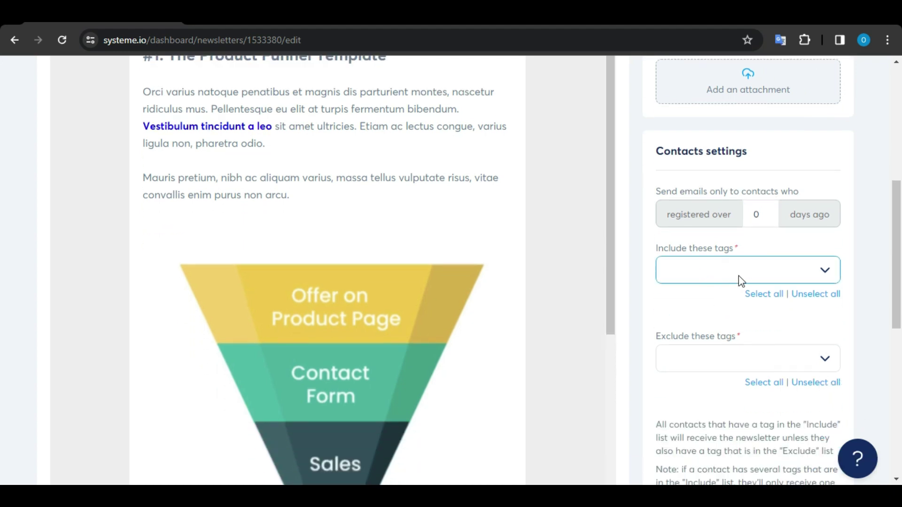
scroll(741, 281, "down", 2)
scroll(715, 297, "down", 1)
scroll(716, 296, "down", 3)
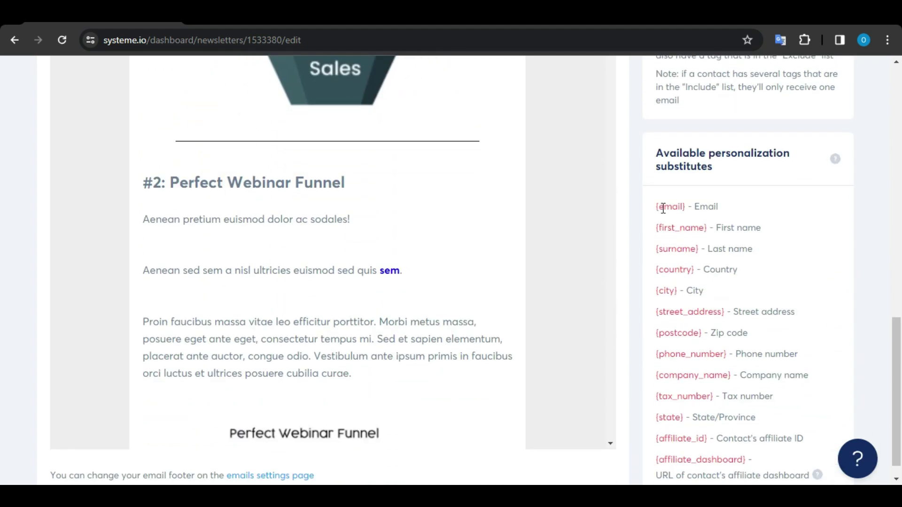
left_click_drag(657, 208, 800, 467)
scroll(756, 289, "down", 1)
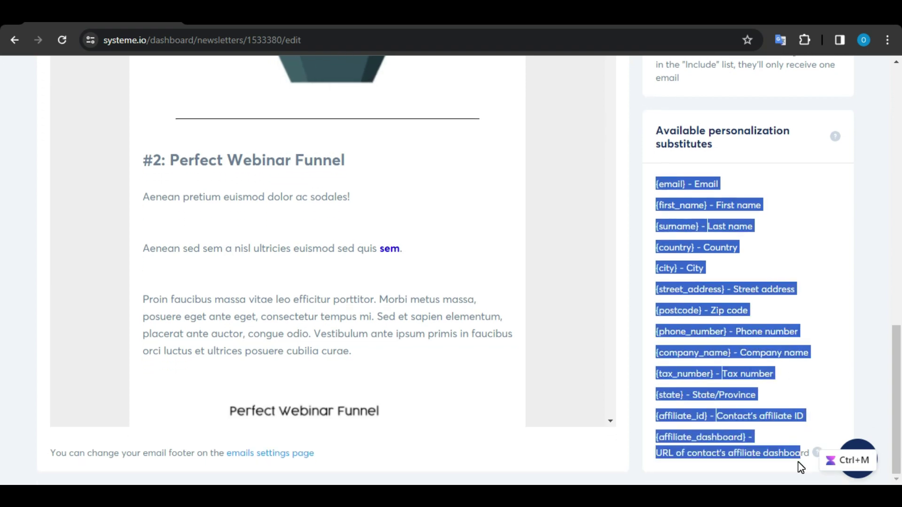
scroll(324, 221, "up", 3)
left_click(324, 221)
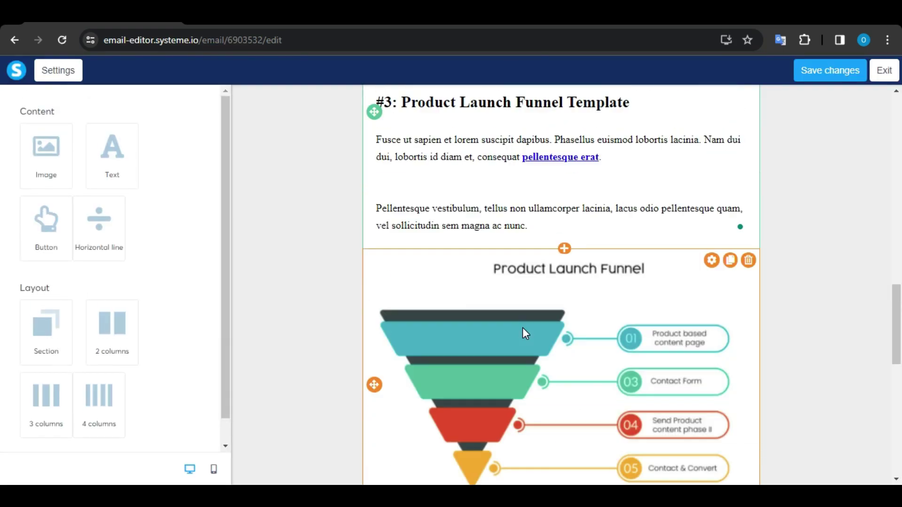
- Insert a horizontal divider line under the Learn More button
scroll(521, 334, "down", 4)
scroll(513, 342, "down", 4)
scroll(511, 339, "down", 1)
left_click(565, 289)
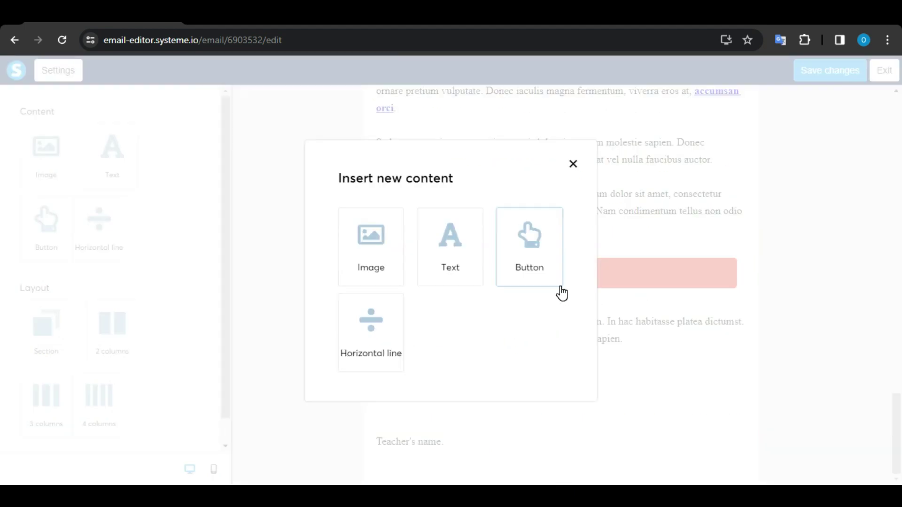
left_click(368, 336)
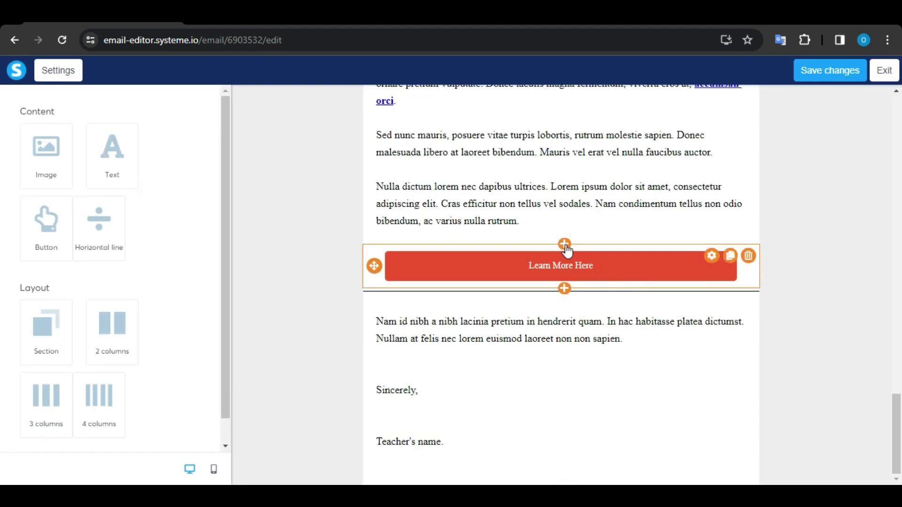
- Add the 150 Ways e-book cover image above the button, save the body and exit the editor
left_click(565, 245)
left_click(372, 252)
scroll(531, 291, "down", 4)
left_click(555, 257)
left_click(194, 160)
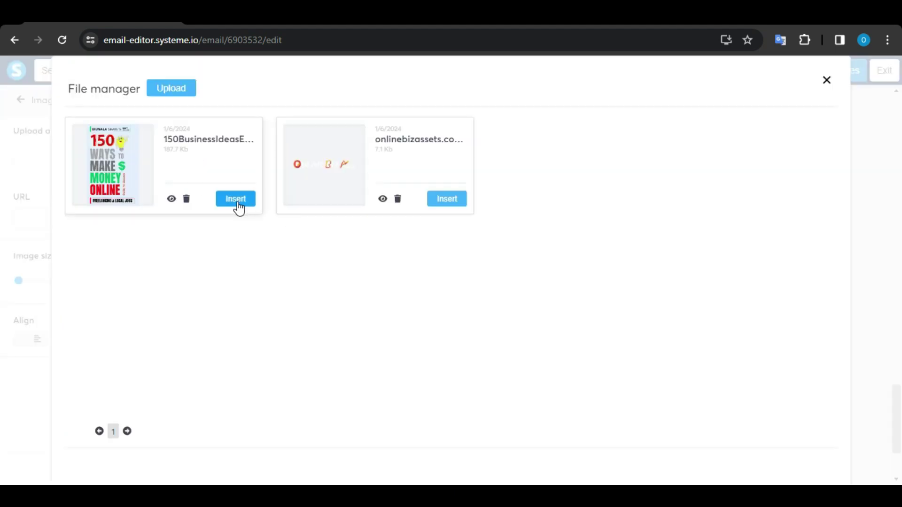
left_click(235, 199)
left_click(841, 310)
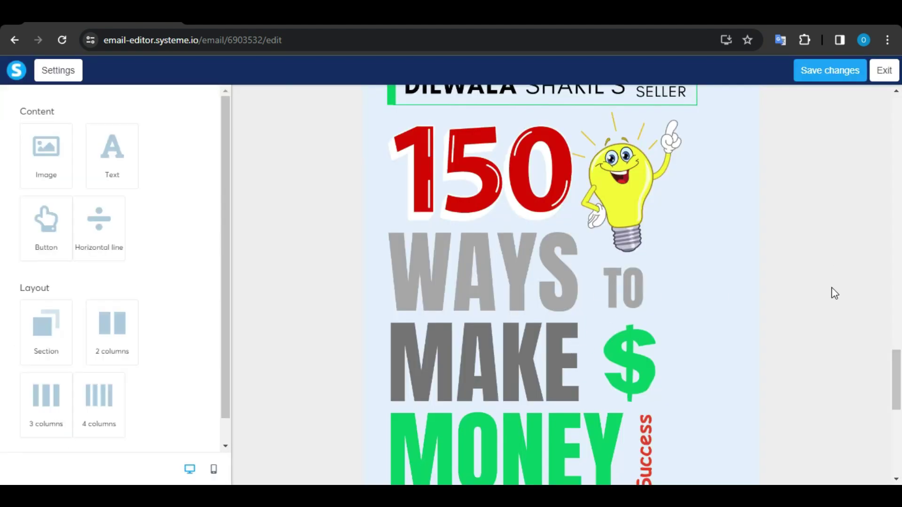
left_click(831, 75)
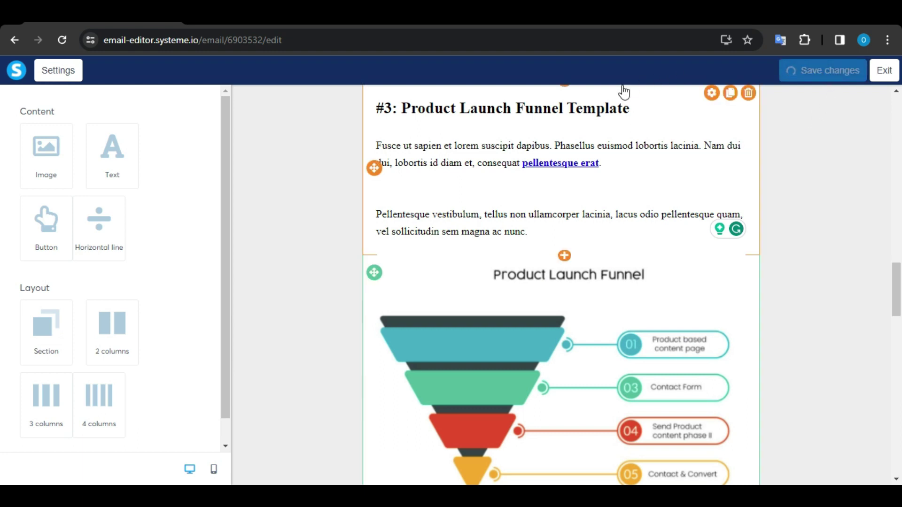
left_click(880, 75)
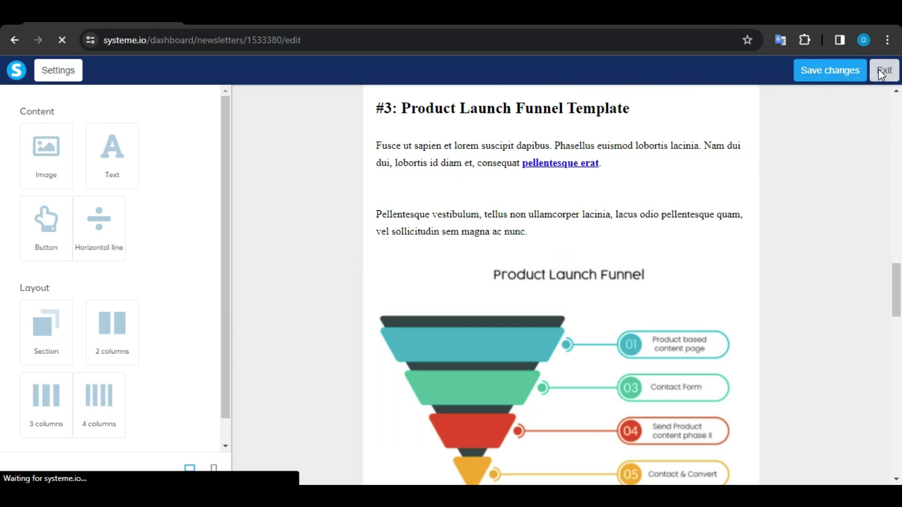
- Save the newsletter and confirm sending a test email
scroll(487, 211, "up", 3)
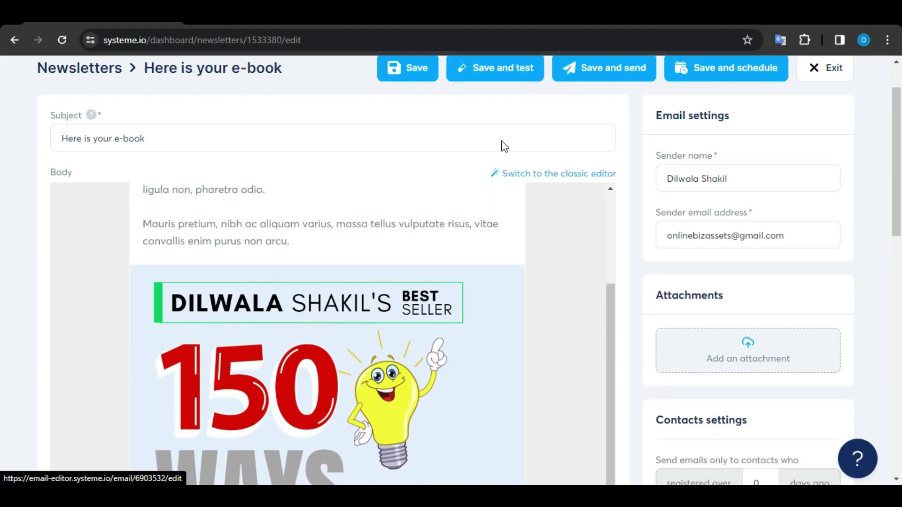
scroll(497, 76, "up", 2)
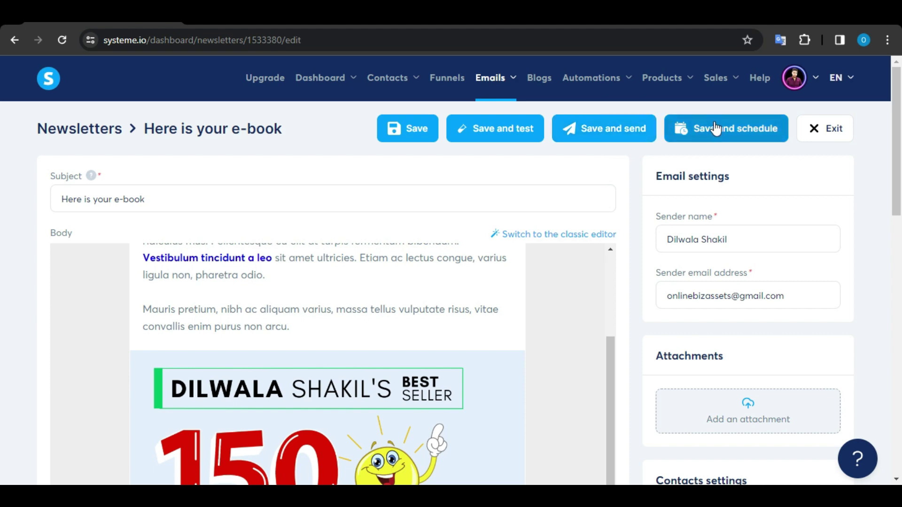
left_click(500, 131)
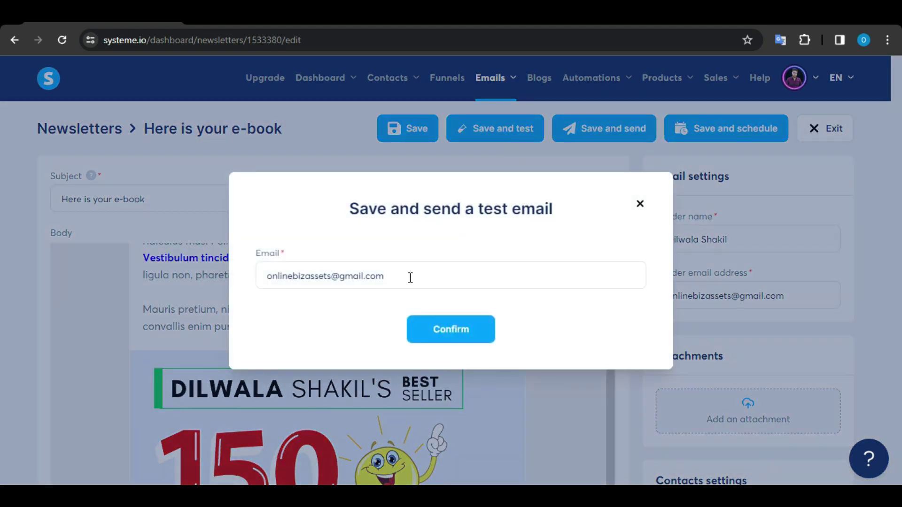
left_click(450, 329)
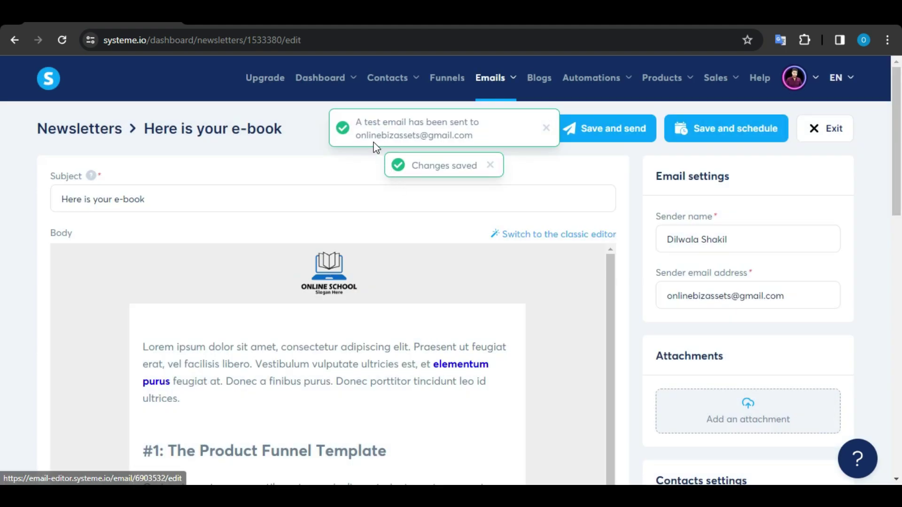
- Read through the 'Here is your e-book' test email in Gmail and return to systeme.io
key("ctrl+Tab")
left_click(374, 181)
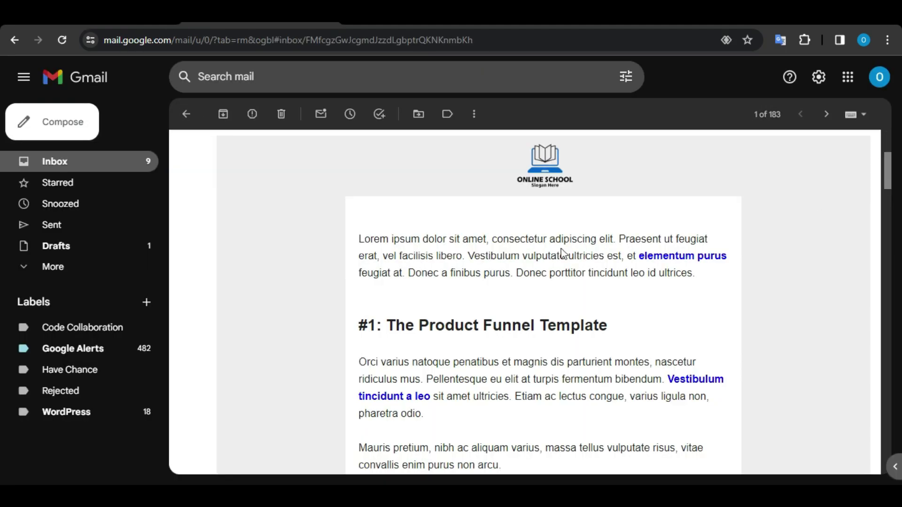
scroll(465, 264, "down", 1)
scroll(465, 265, "down", 4)
scroll(464, 266, "down", 5)
scroll(463, 267, "down", 5)
scroll(463, 266, "down", 5)
scroll(461, 265, "down", 5)
scroll(461, 265, "down", 4)
key("ctrl+Tab")
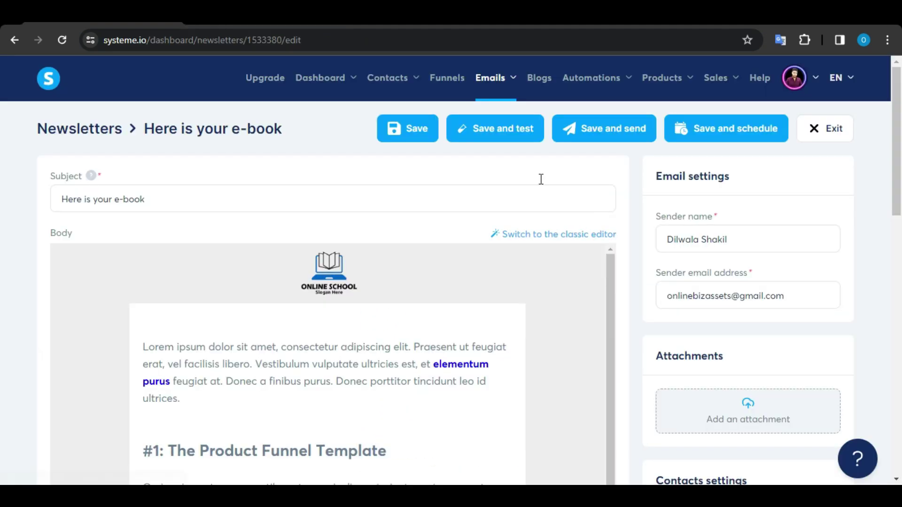
- Create an email campaign named 'Test' and open it
mouse_move(494, 78)
left_click(486, 138)
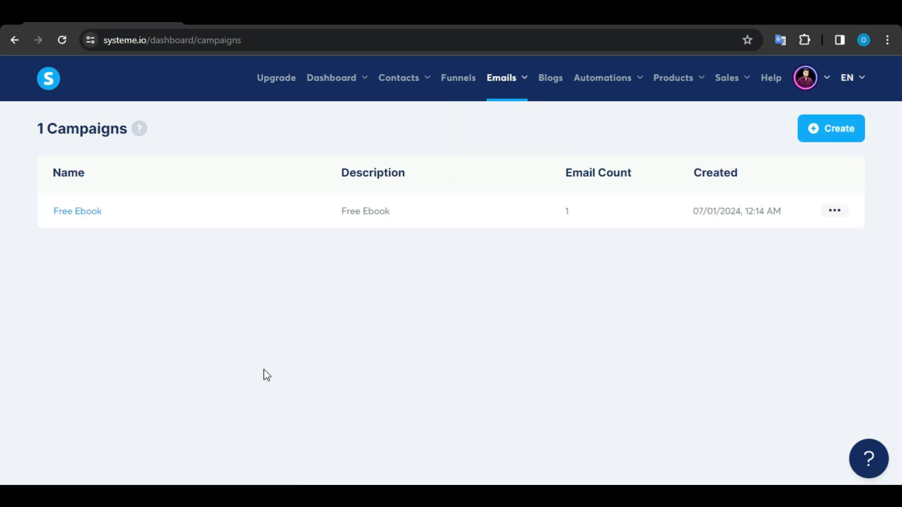
left_click(823, 136)
left_click(327, 220)
type("Tes")
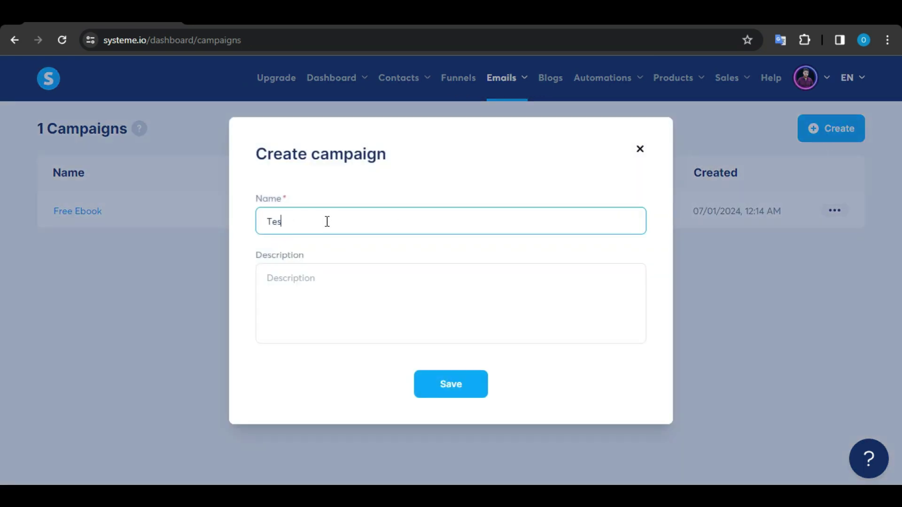
type("t")
left_click(311, 285)
type("Test")
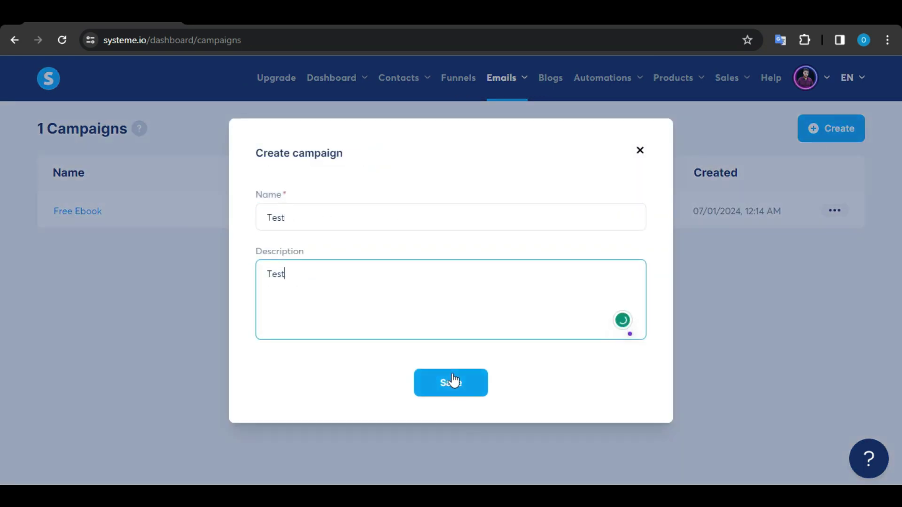
left_click(452, 381)
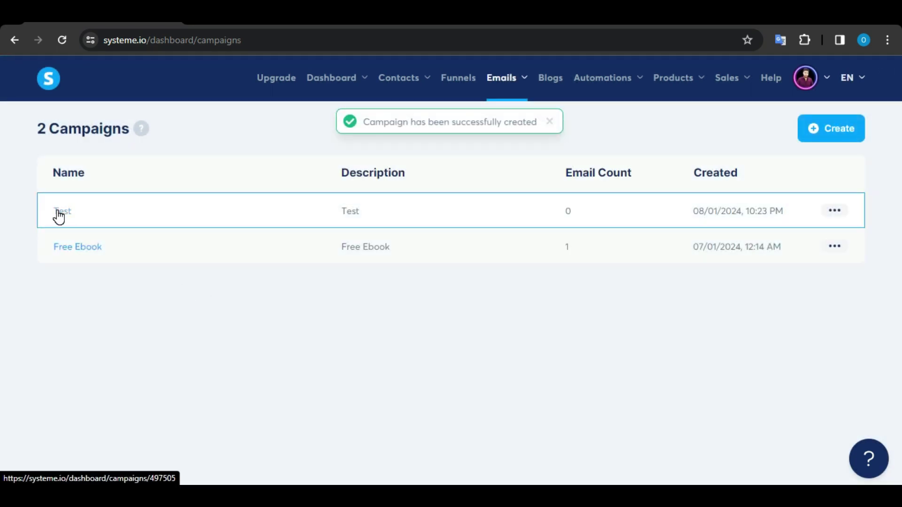
left_click(59, 215)
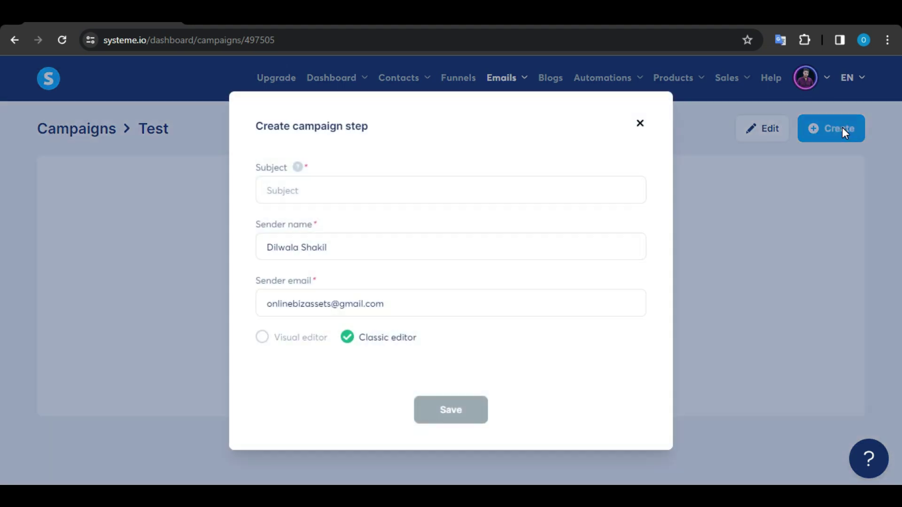
- Add an email step 'Your Ebook is ready!' on the online-business visual template and save it
left_click(346, 190)
type("Your Ebook is ready!")
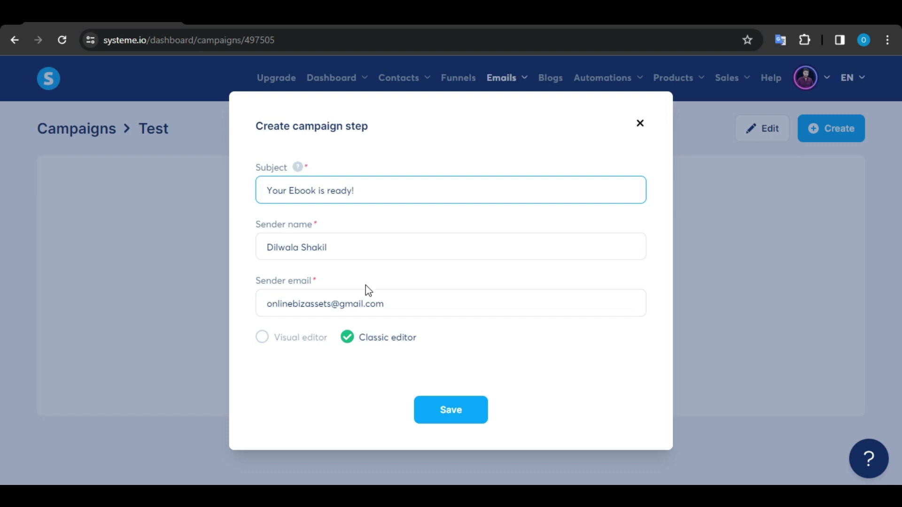
left_click(373, 252)
left_click(401, 300)
left_click(276, 342)
scroll(347, 354, "down", 3)
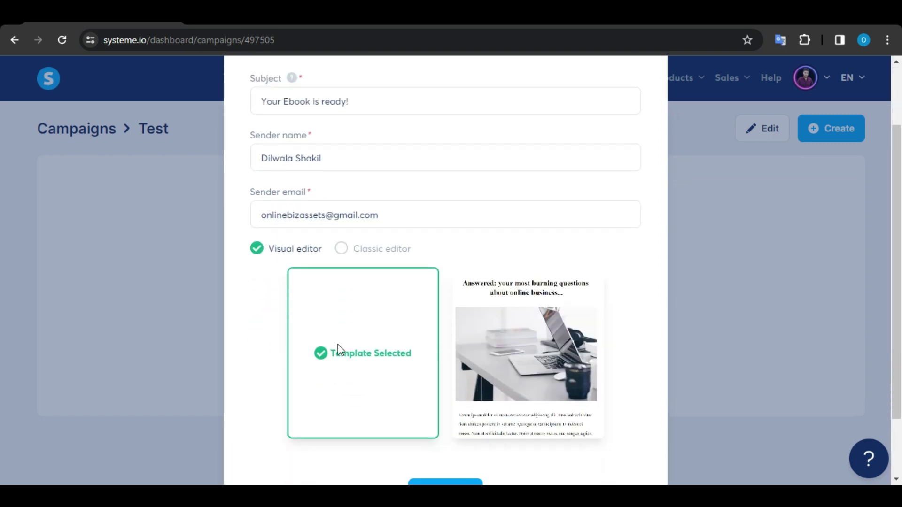
left_click(506, 302)
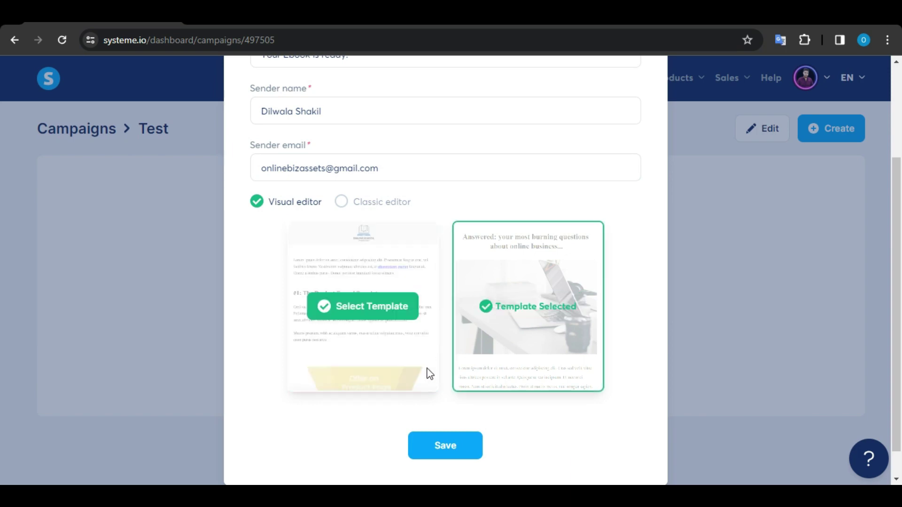
left_click(444, 445)
- Set the main image to the 150 Ways book cover and add the Online Biz Assets logo above the headline
left_click(193, 155)
left_click(235, 199)
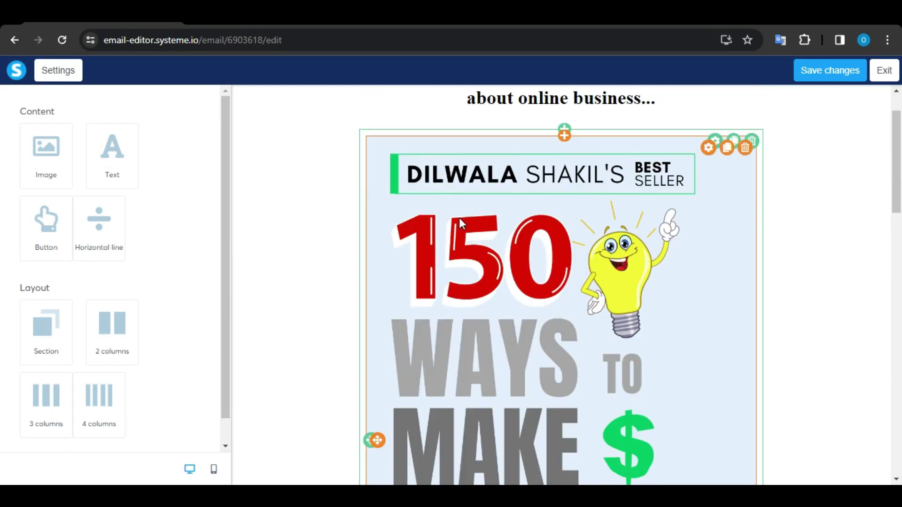
left_click(564, 134)
left_click(370, 241)
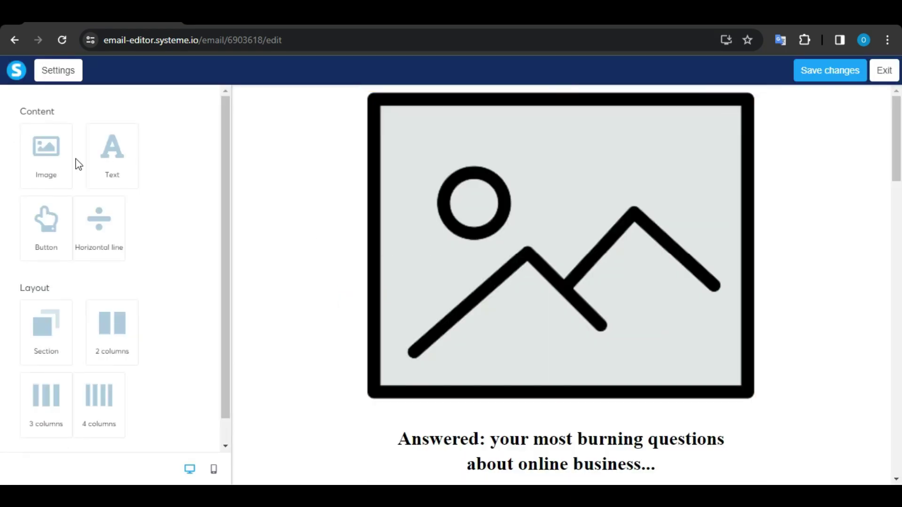
left_click(193, 155)
left_click(473, 238)
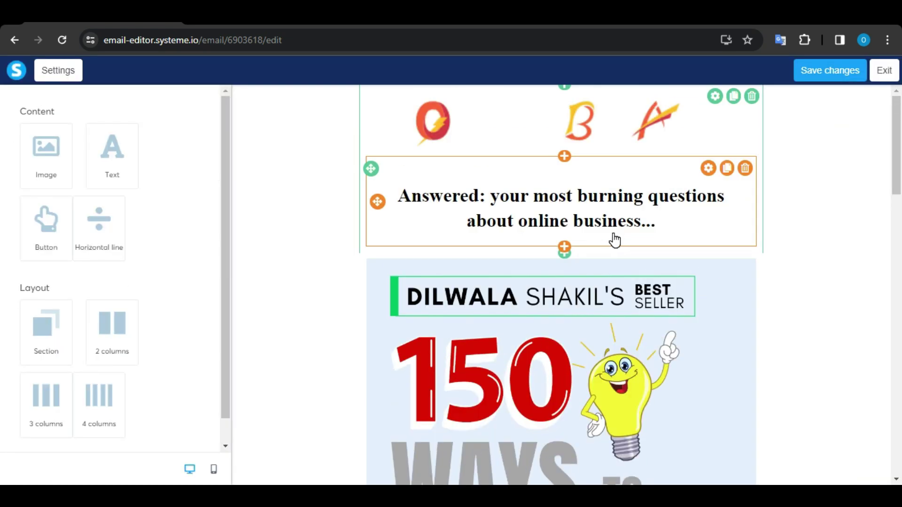
- Give the top section a black background and delete the empty black block
left_click(379, 97)
left_click(23, 153)
left_click_drag(95, 161, 82, 185)
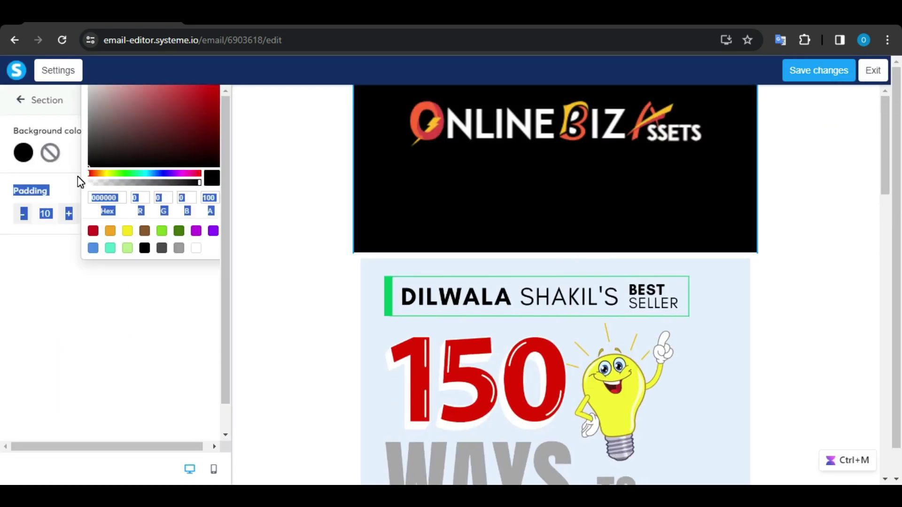
left_click(564, 206)
left_click(745, 168)
key("Return")
- Remove the headline text from the email
scroll(743, 250, "down", 2)
scroll(600, 222, "down", 6)
scroll(599, 221, "up", 5)
left_click(745, 209)
key("Return")
- Replace the stock portrait with the author's own uploaded photo and adjust it
left_click(475, 276)
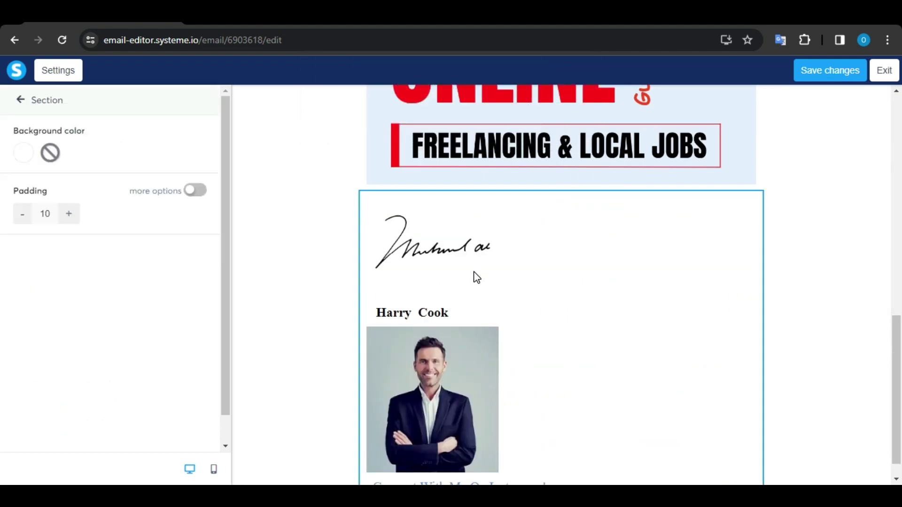
left_click(436, 370)
scroll(436, 353, "down", 1)
left_click(193, 155)
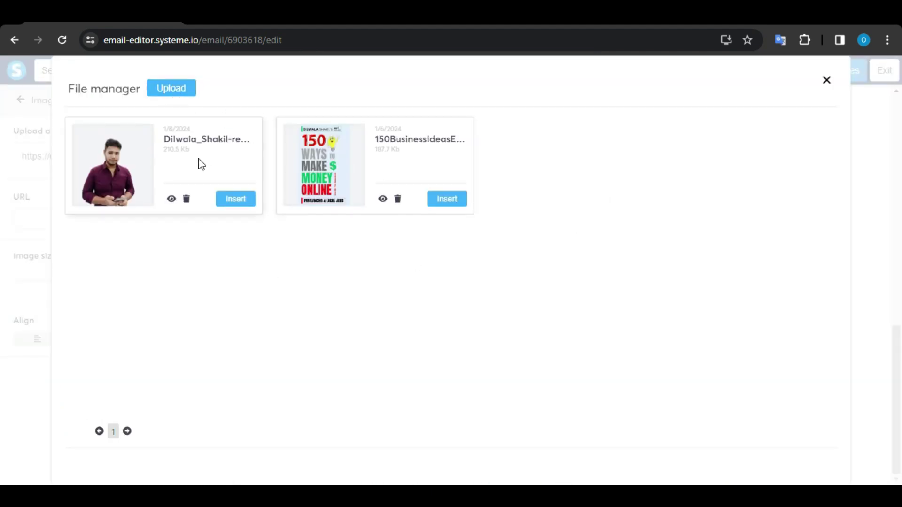
left_click(236, 199)
left_click(796, 349)
scroll(796, 349, "down", 4)
scroll(775, 353, "up", 2)
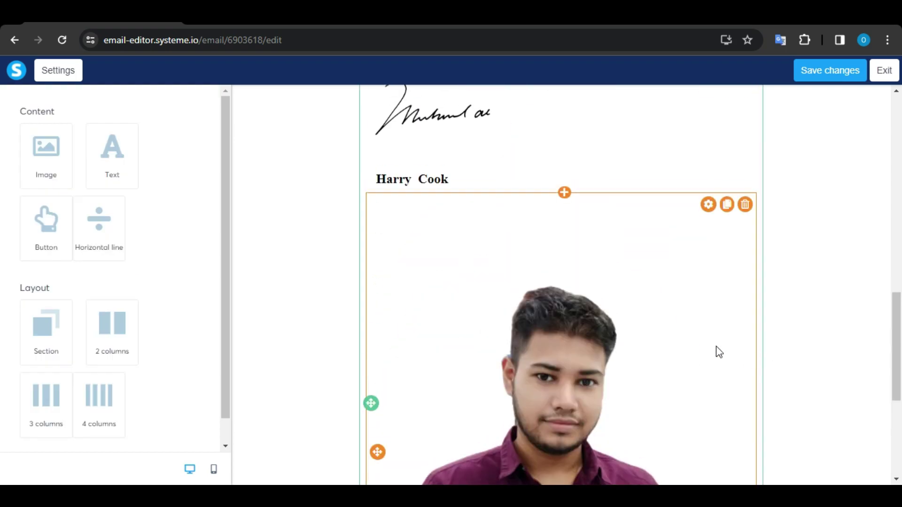
left_click(662, 329)
left_click_drag(129, 281, 51, 293)
scroll(729, 267, "up", 10)
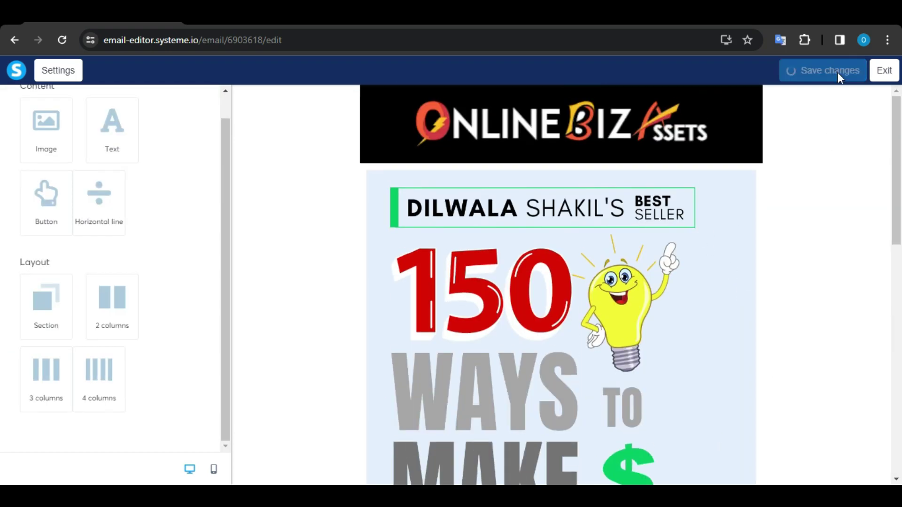
- Save the edited ebook email and leave the editor
left_click(882, 73)
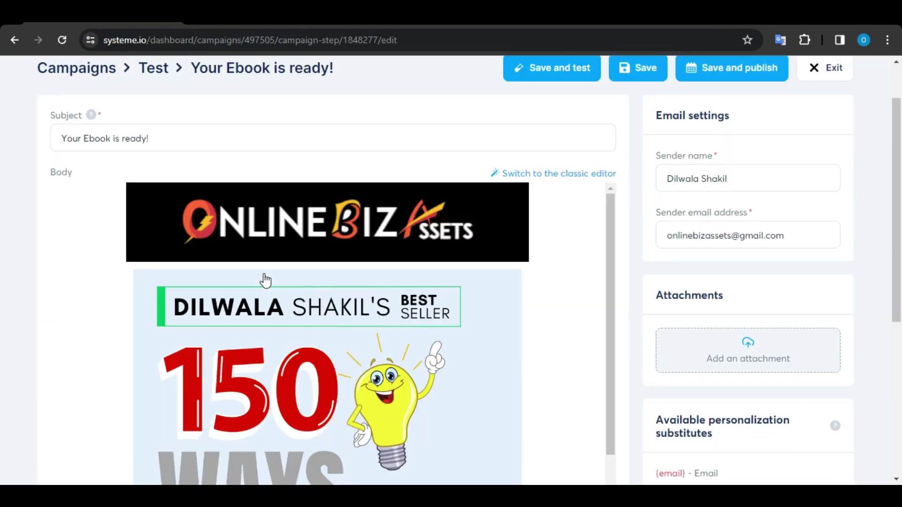
scroll(730, 352, "down", 5)
scroll(731, 352, "up", 10)
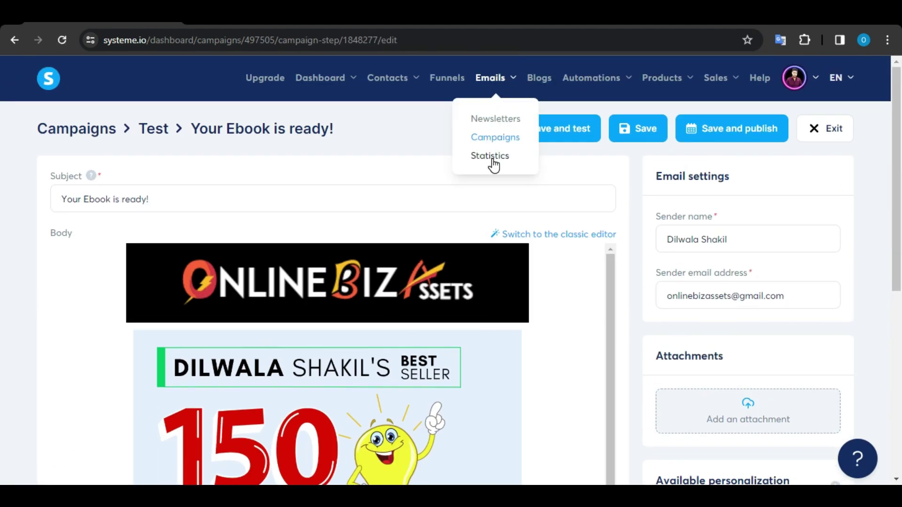
- Check the email statistics down to the Emails table: one ebook email sent, 100% opened
left_click(491, 157)
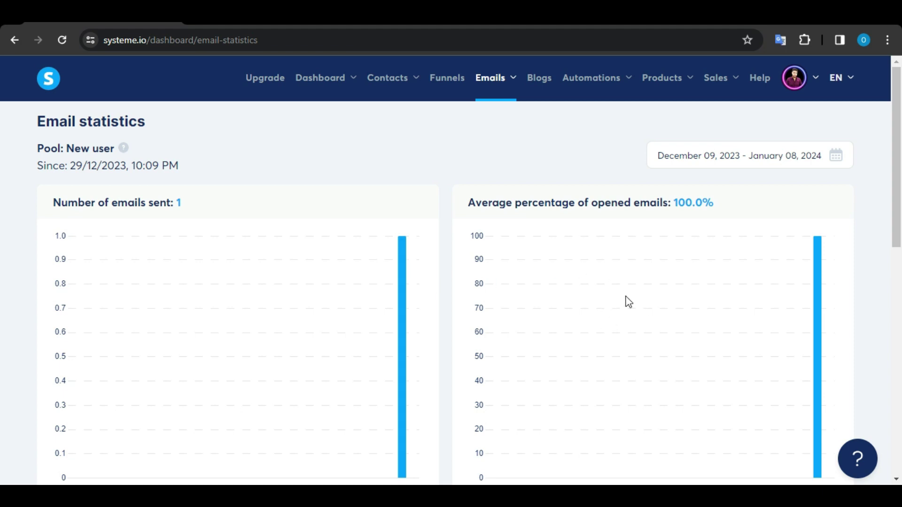
scroll(628, 303, "down", 3)
scroll(627, 268, "down", 2)
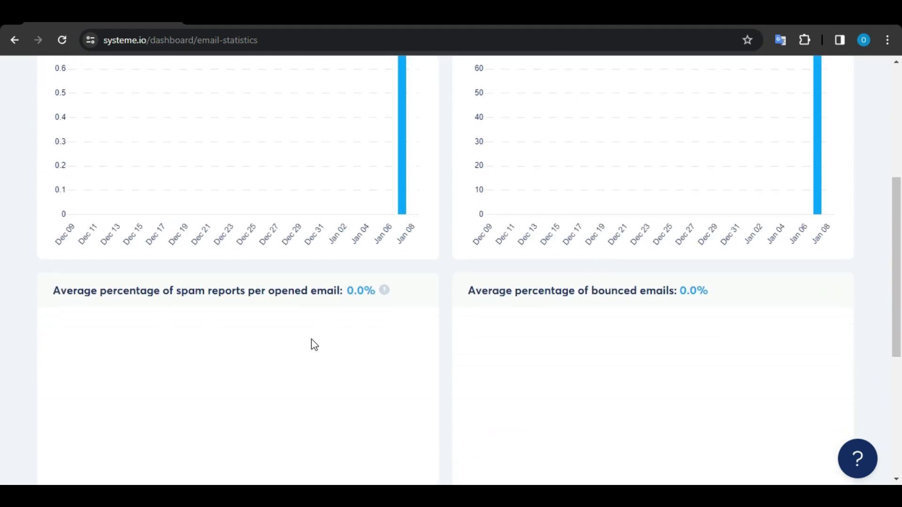
scroll(211, 344, "down", 1)
scroll(188, 336, "down", 2)
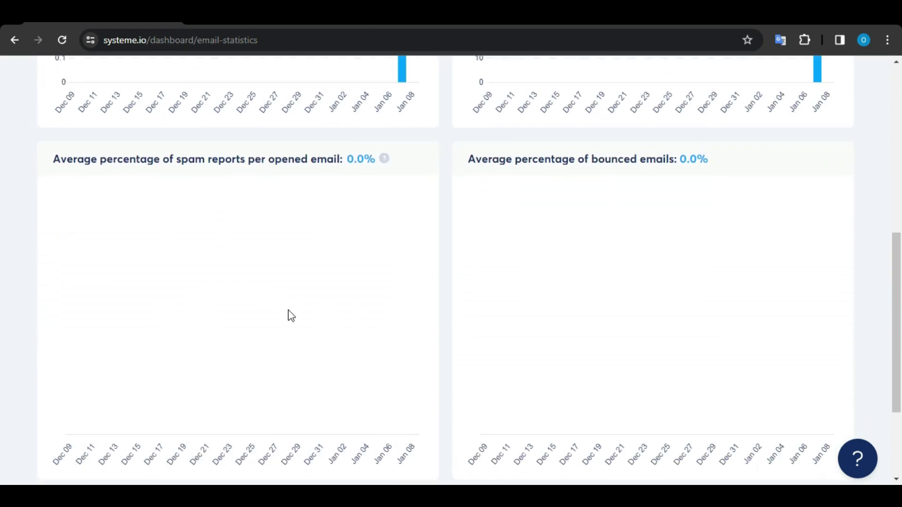
scroll(271, 312, "down", 1)
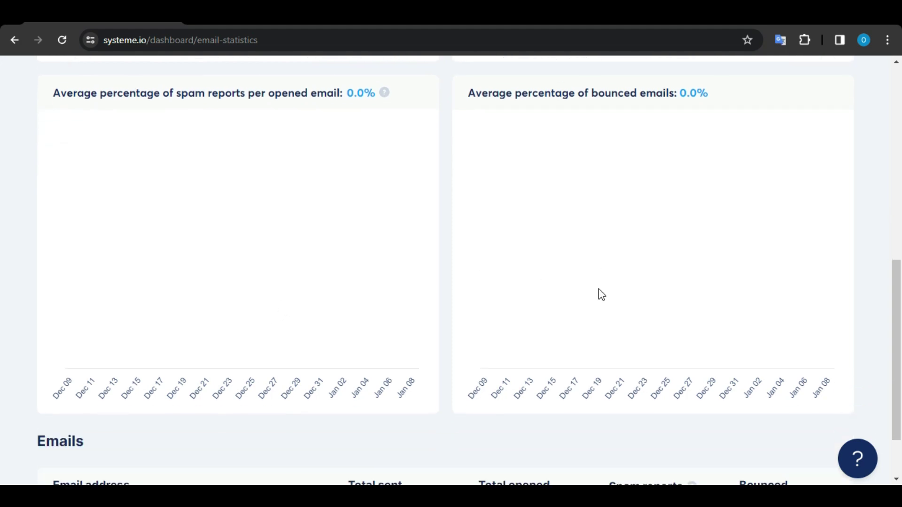
scroll(600, 287, "down", 1)
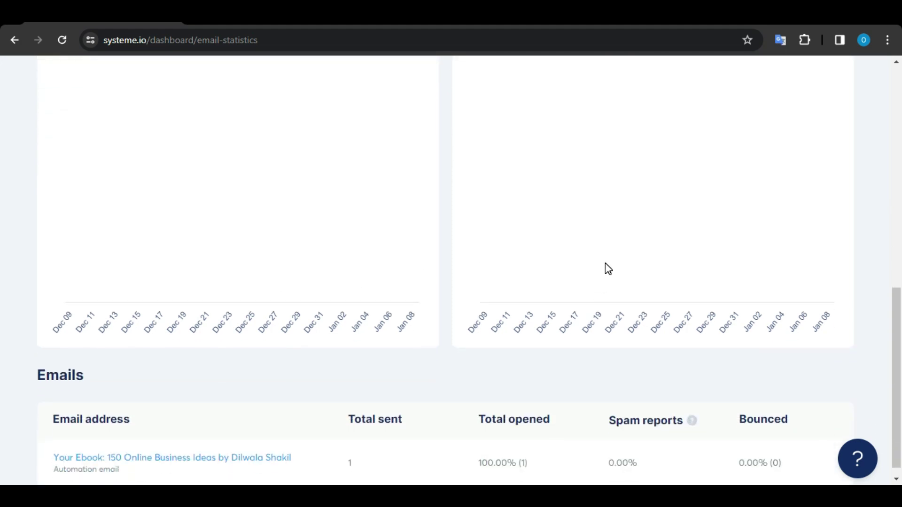
scroll(605, 263, "down", 1)
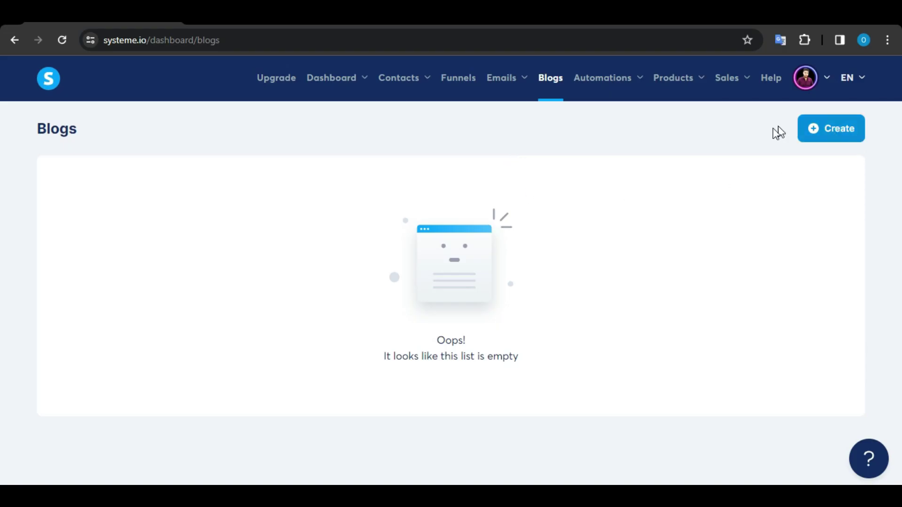
- Create a blog named OnlineBizAssets at the /blog URL path using the first template
left_click(855, 136)
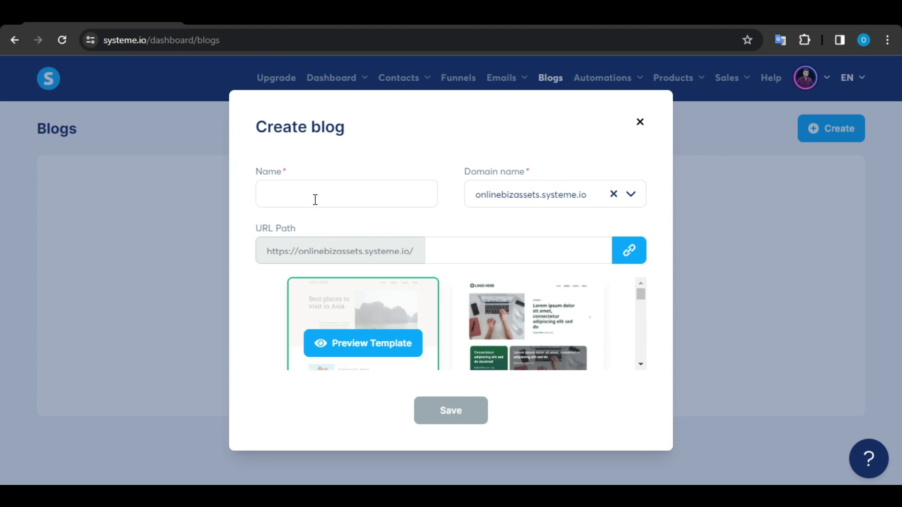
left_click(315, 200)
type("OnlineBizAssets")
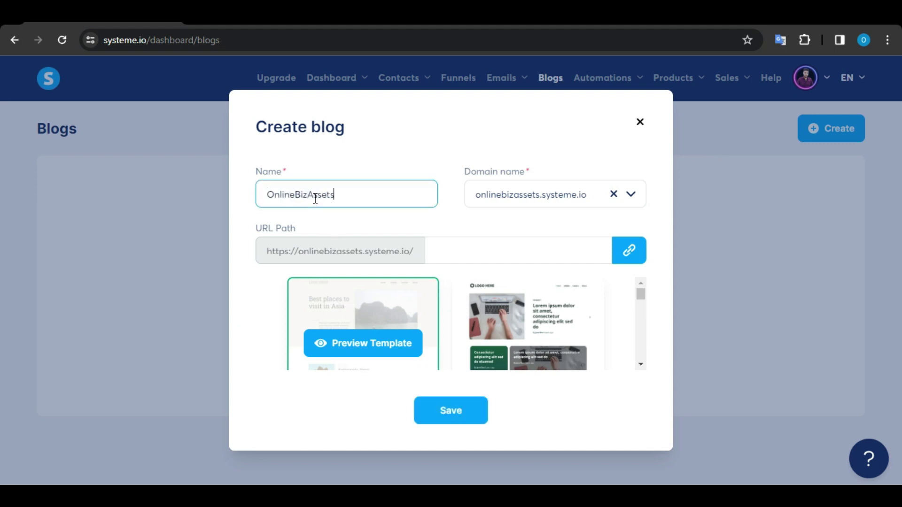
key("Tab")
left_click(452, 253)
scroll(441, 332, "down", 5)
scroll(442, 331, "down", 5)
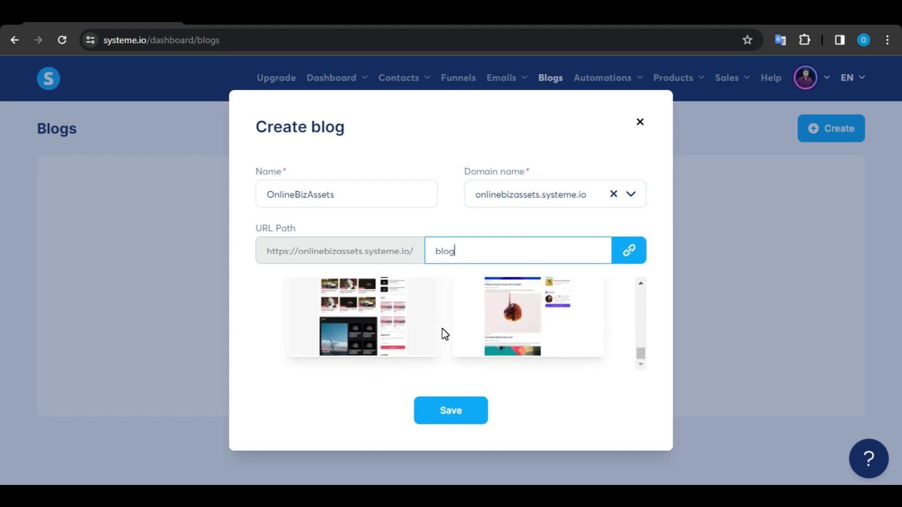
left_click(359, 309)
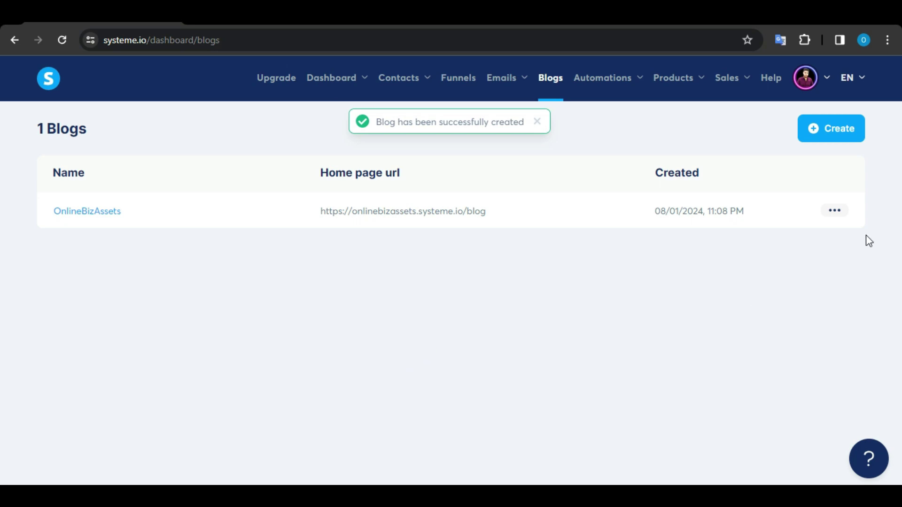
- Open the OnlineBizAssets blog and browse its 8 posts, 4 pages and 3 categories
left_click(101, 213)
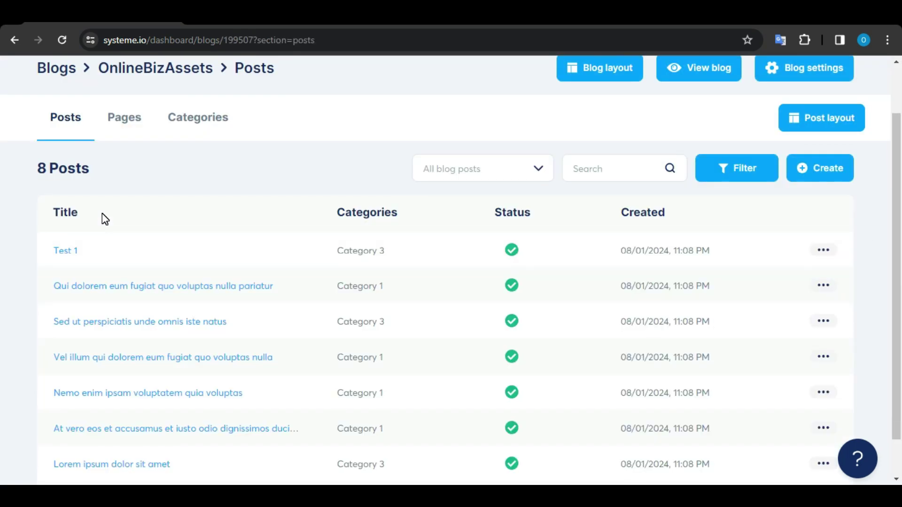
scroll(110, 246, "down", 1)
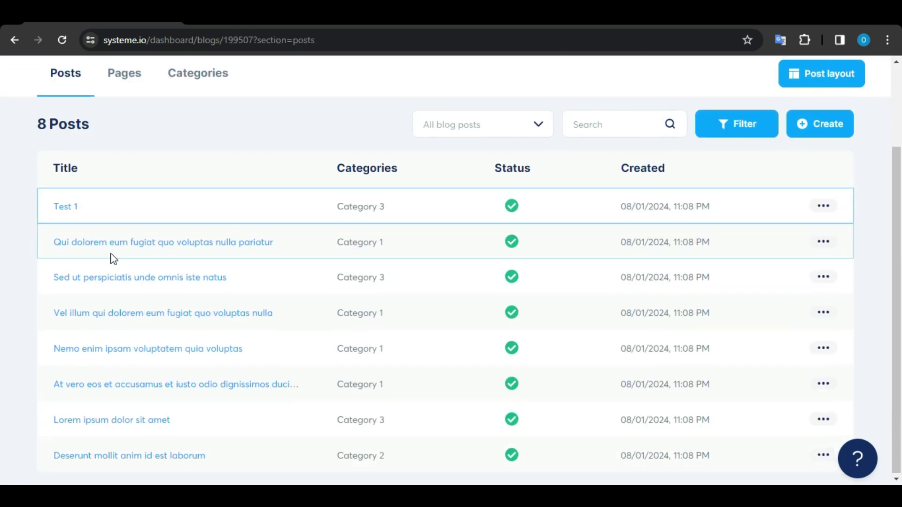
scroll(141, 329, "up", 3)
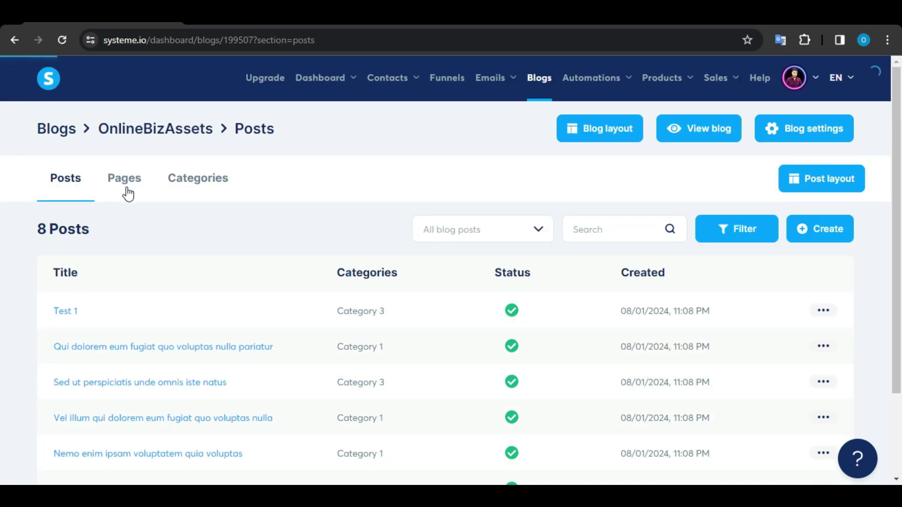
left_click(125, 184)
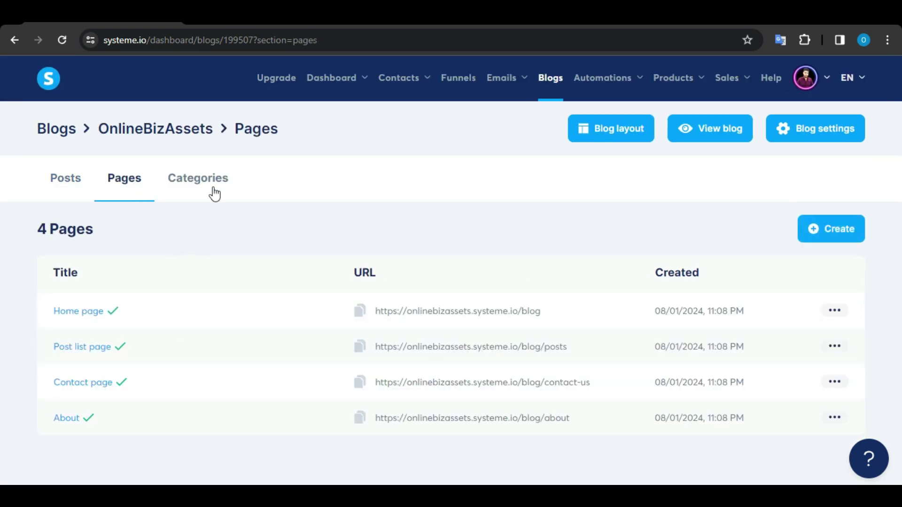
left_click(209, 188)
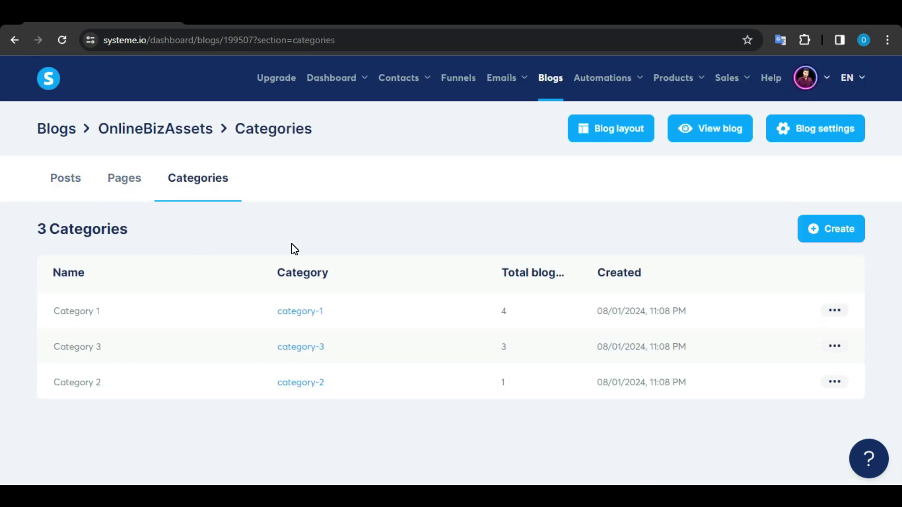
left_click(122, 191)
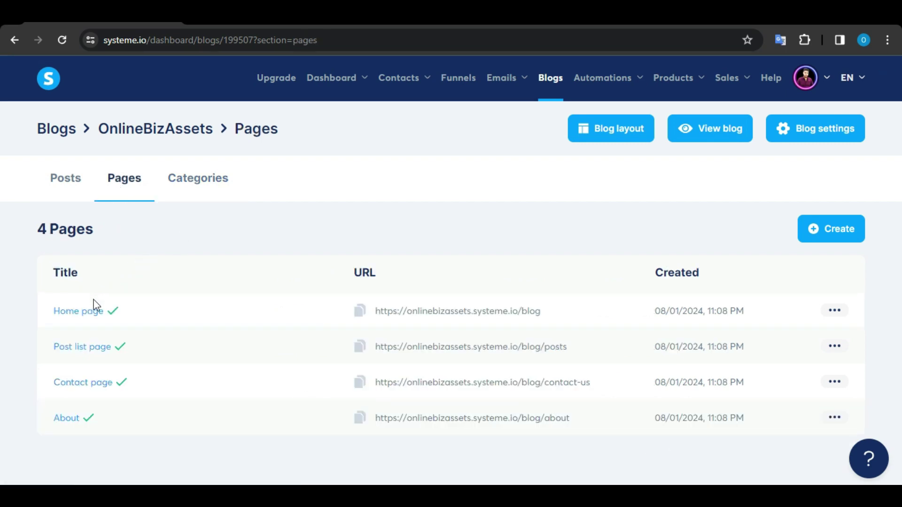
- Open the blog's Home page in the editor and scroll through it
left_click(95, 319)
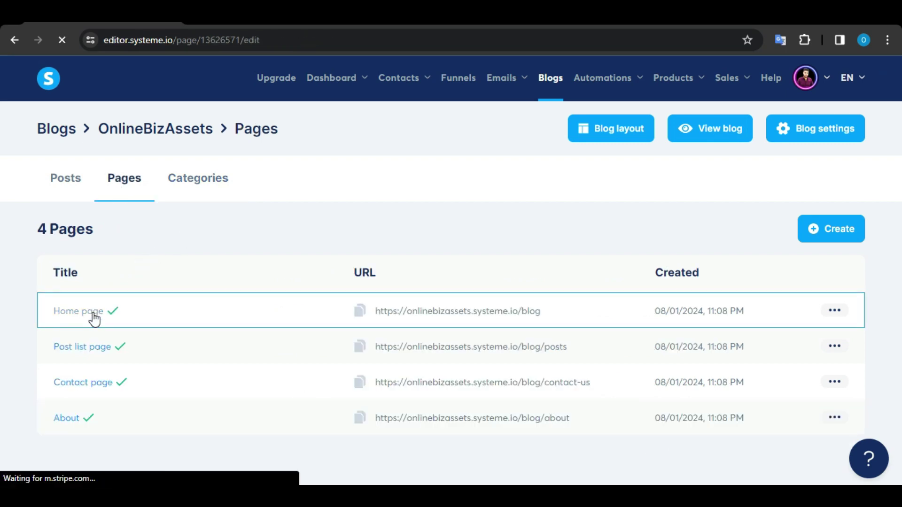
scroll(443, 207, "down", 1)
scroll(428, 235, "down", 2)
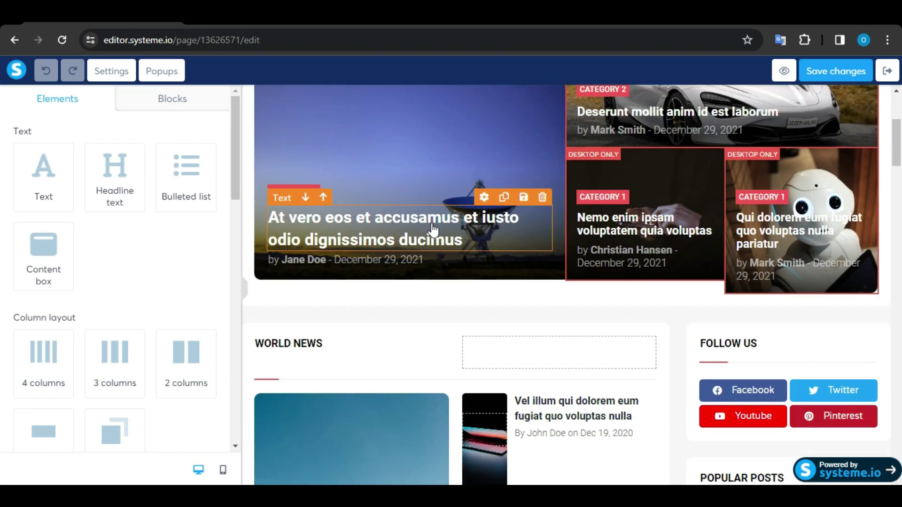
scroll(433, 240, "down", 4)
scroll(433, 240, "down", 3)
scroll(497, 268, "down", 7)
scroll(497, 268, "down", 6)
scroll(498, 270, "down", 5)
scroll(497, 271, "down", 5)
scroll(496, 268, "down", 5)
scroll(488, 262, "down", 5)
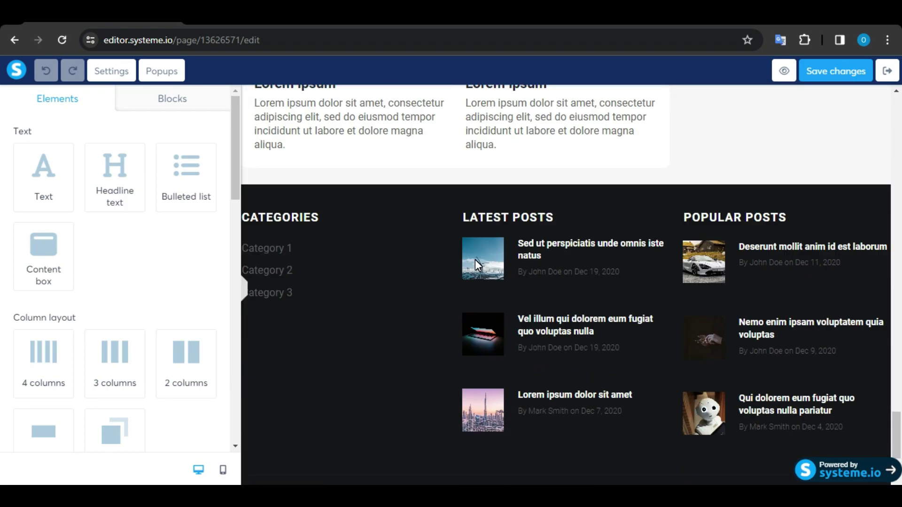
scroll(489, 262, "up", 15)
- Add a three-card Price plans block to the Home page
left_click(164, 113)
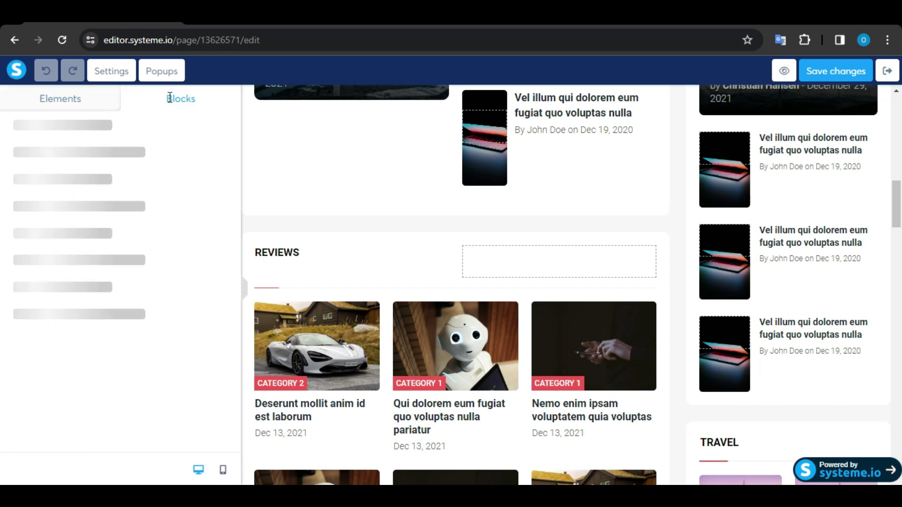
left_click(66, 124)
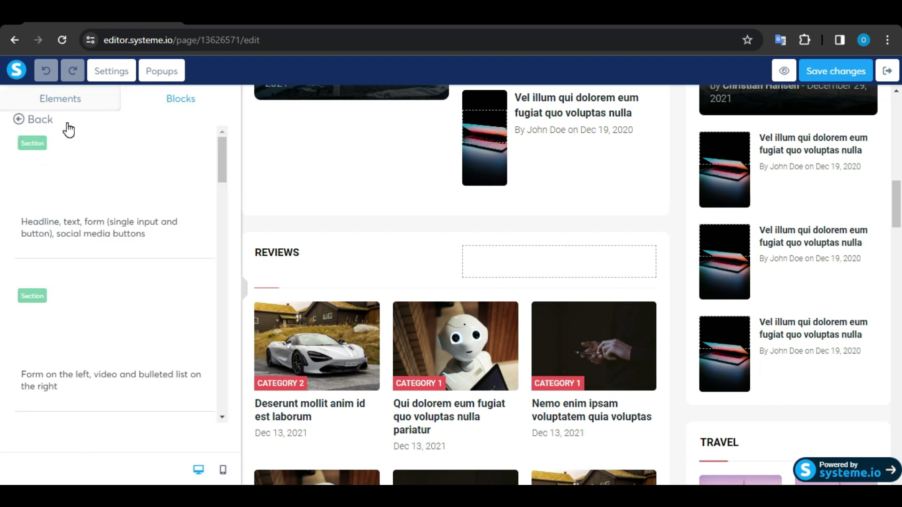
left_click(29, 118)
left_click(57, 266)
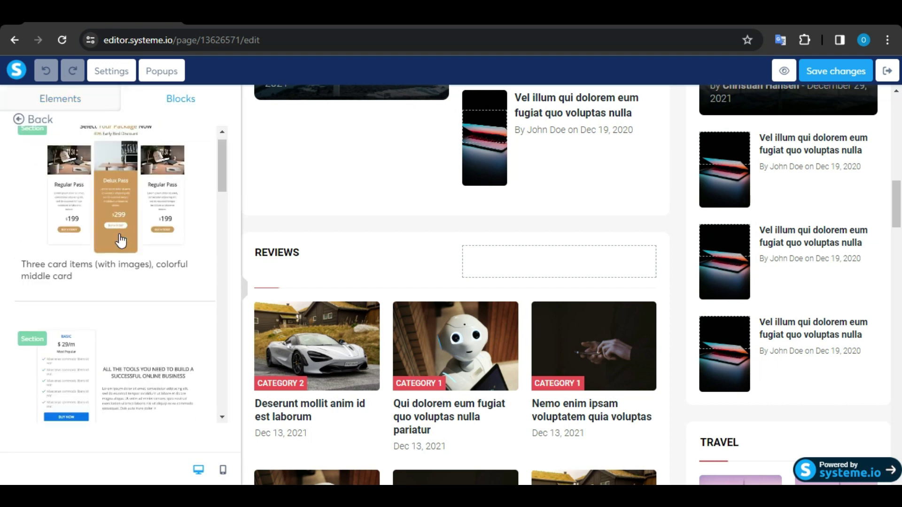
scroll(121, 240, "down", 3)
scroll(121, 256, "down", 2)
scroll(124, 190, "down", 2)
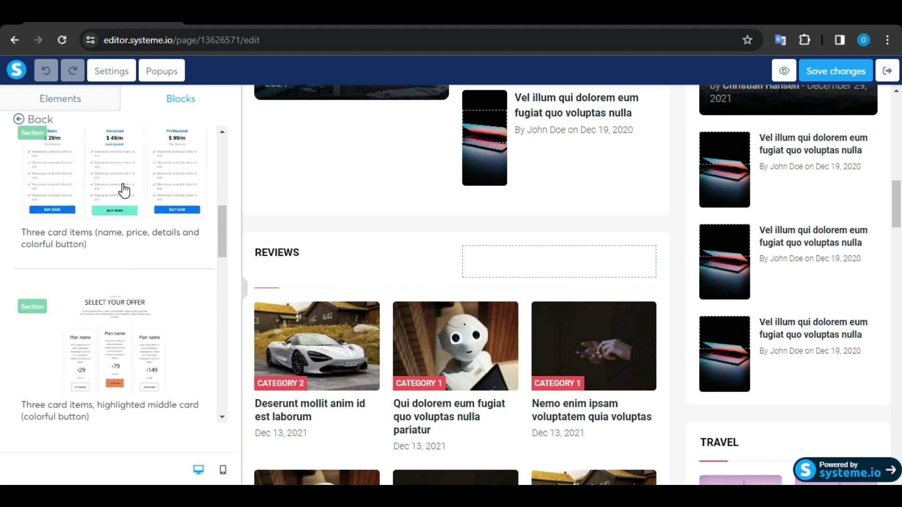
left_click_drag(124, 190, 359, 276)
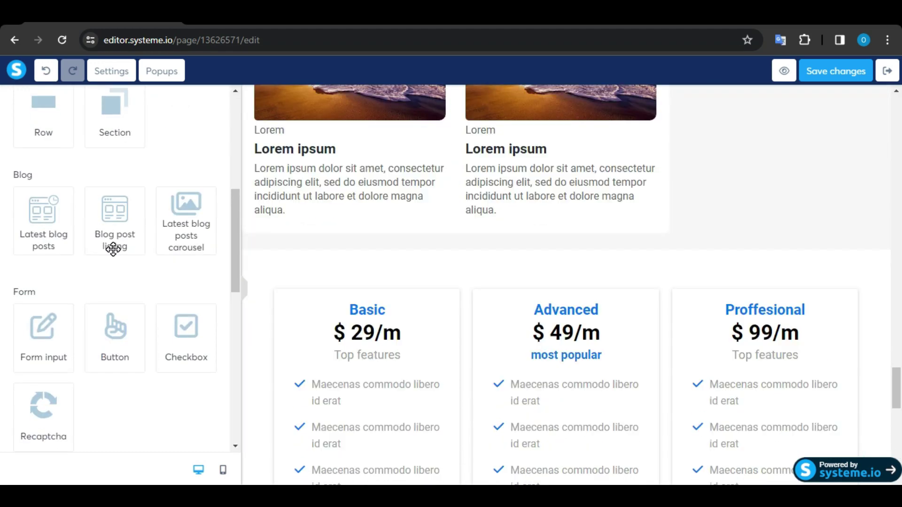
- Add a Blog post listing below the price cards in a three-column grid layout
left_click_drag(119, 219, 311, 269)
scroll(311, 237, "down", 10)
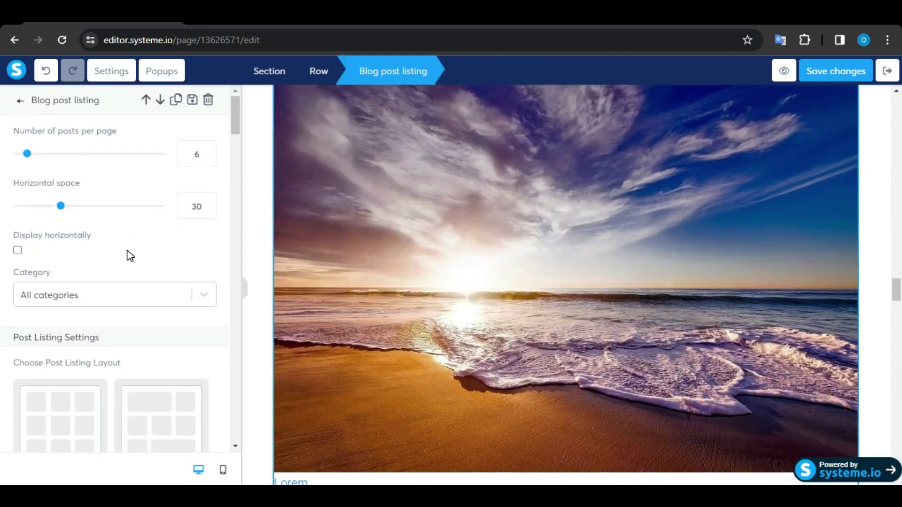
scroll(127, 253, "down", 3)
scroll(116, 255, "down", 2)
left_click(82, 233)
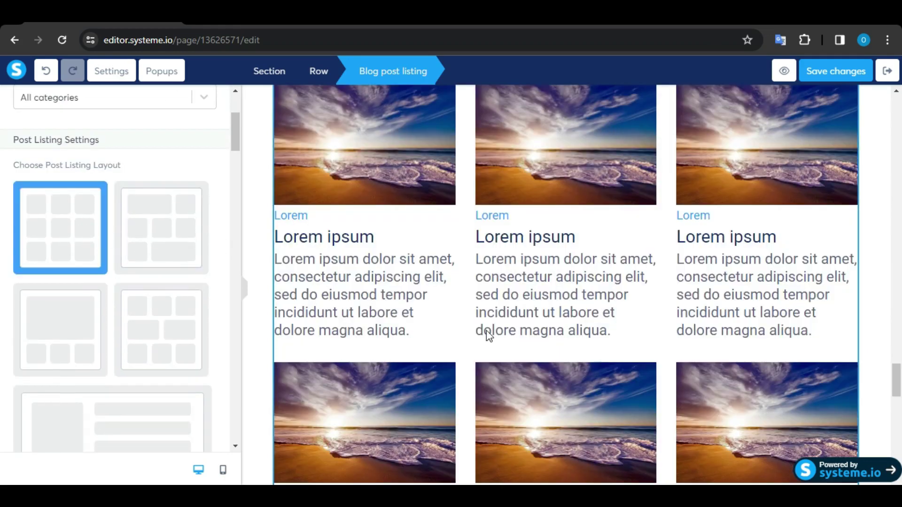
scroll(291, 282, "up", 10)
left_click(296, 145)
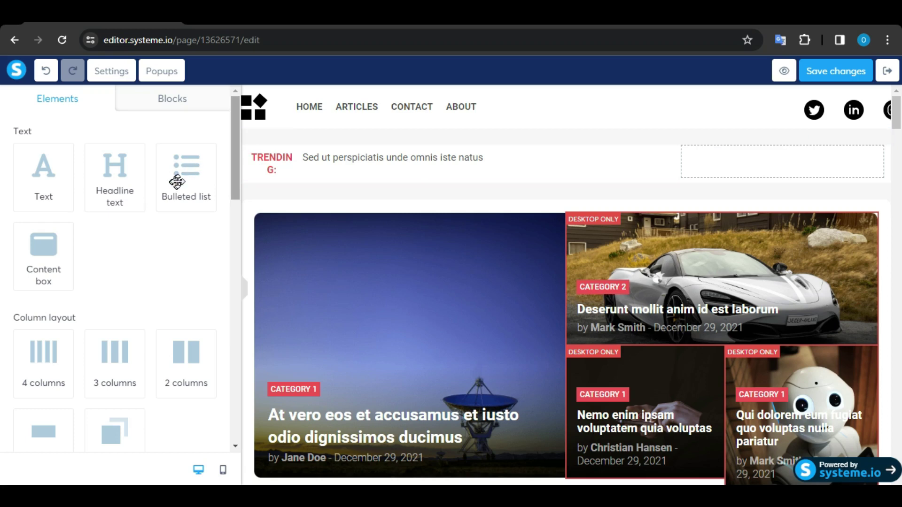
- View the blog layout, then return to the blog posts dashboard
scroll(173, 245, "down", 3)
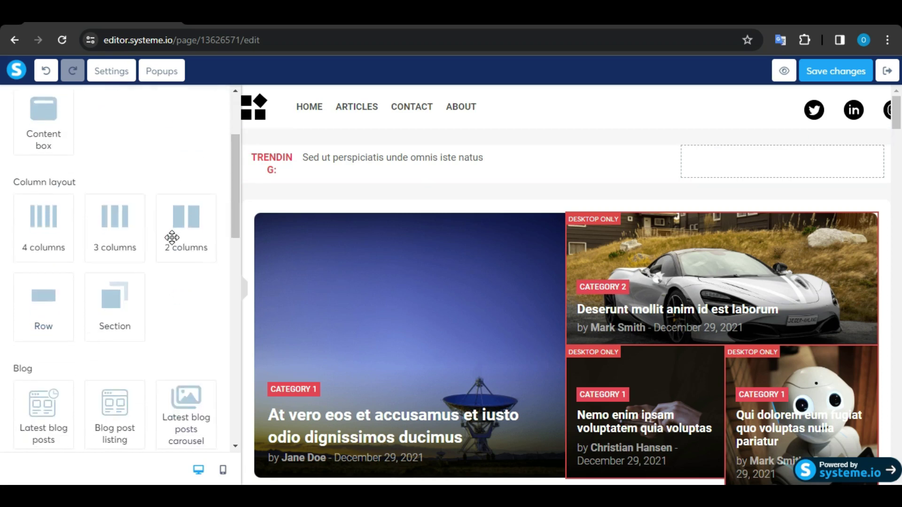
scroll(173, 237, "down", 3)
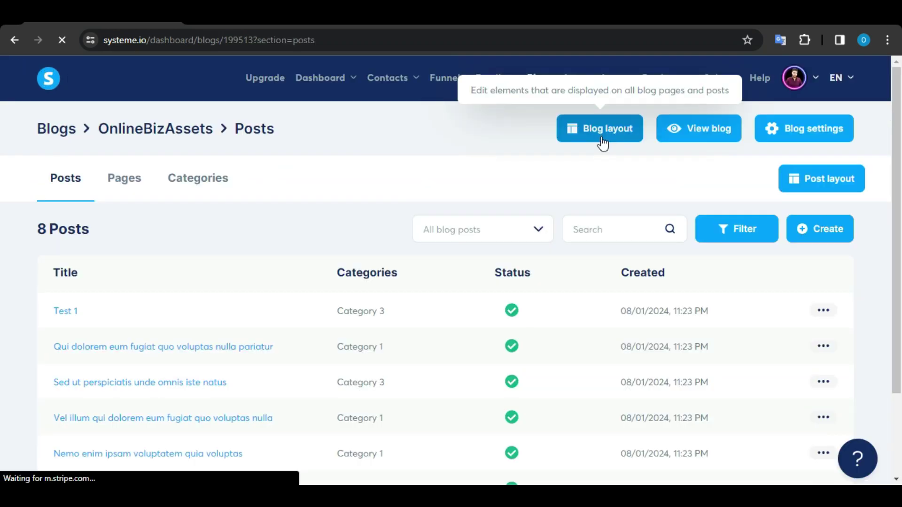
left_click(603, 143)
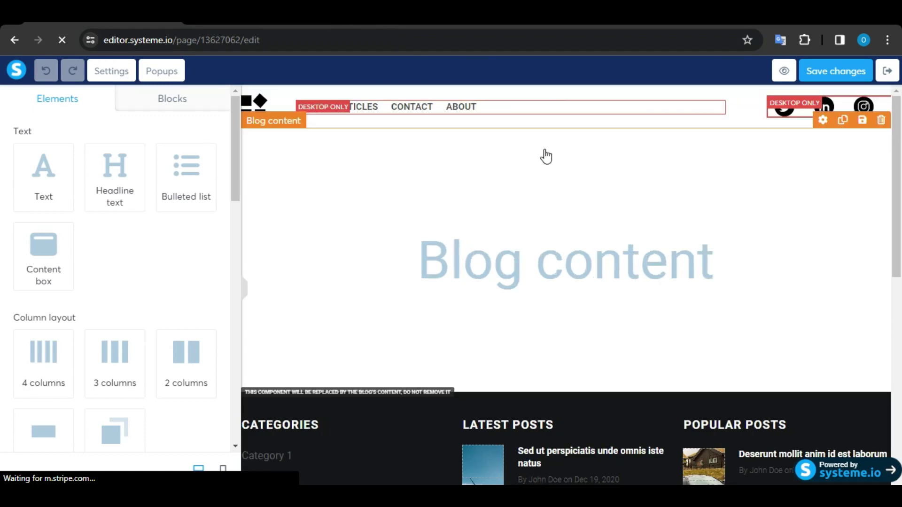
key("alt+Left")
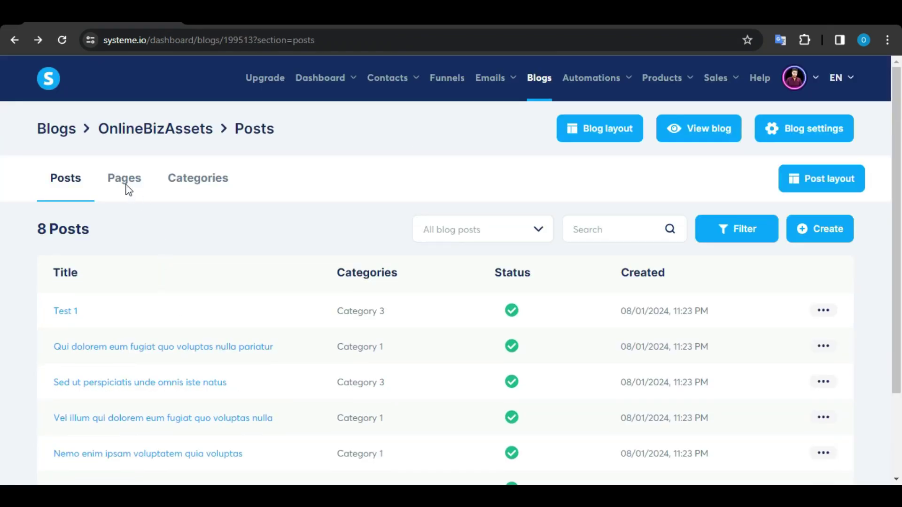
- Start a new rule triggered by form subscription on the 150 Ways funnel's Get My Free Book step
left_click(125, 182)
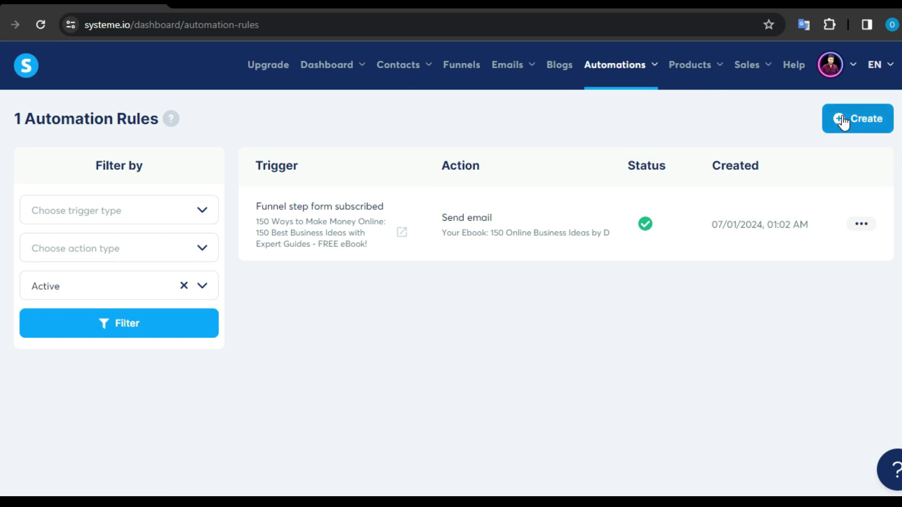
left_click(827, 123)
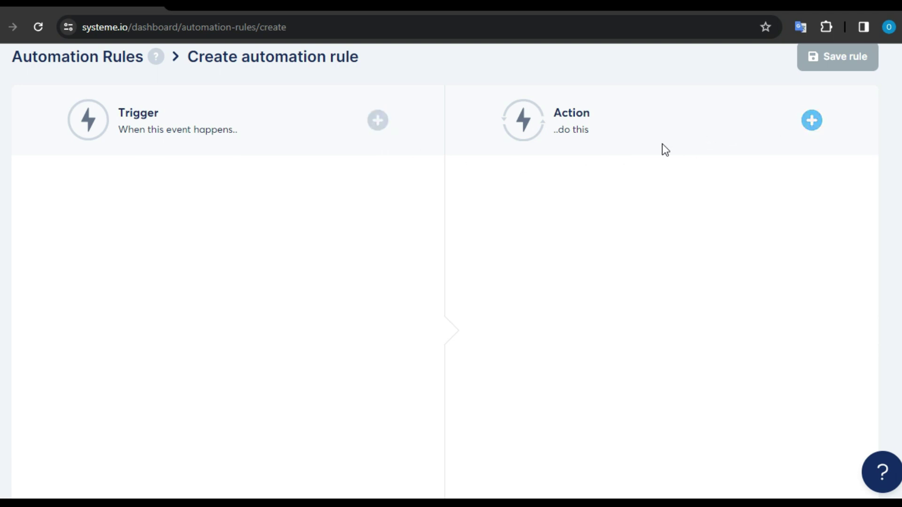
left_click(381, 126)
left_click(341, 301)
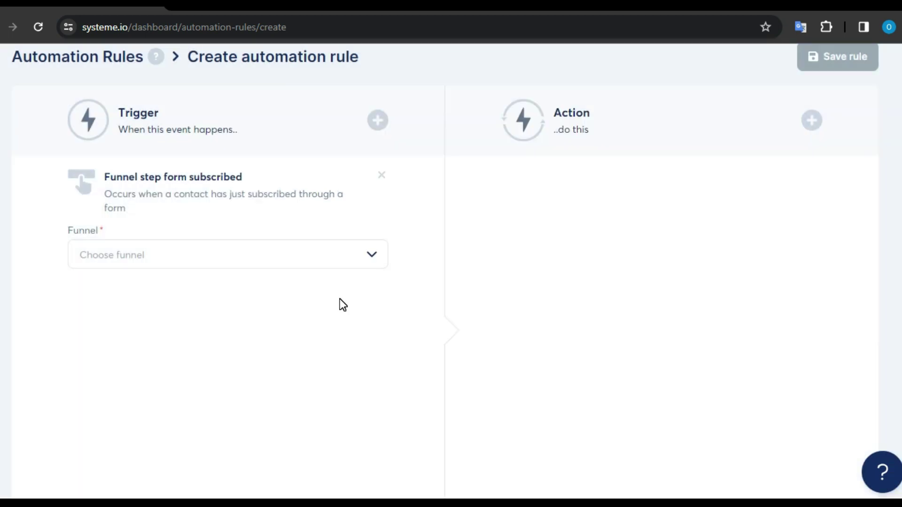
left_click(225, 255)
left_click(280, 294)
left_click(333, 315)
left_click(247, 365)
- Make the rule send the 150 Online Business Ideas ebook email and save it
left_click(811, 121)
scroll(340, 350, "down", 2)
left_click(341, 350)
left_click(559, 250)
left_click(587, 272)
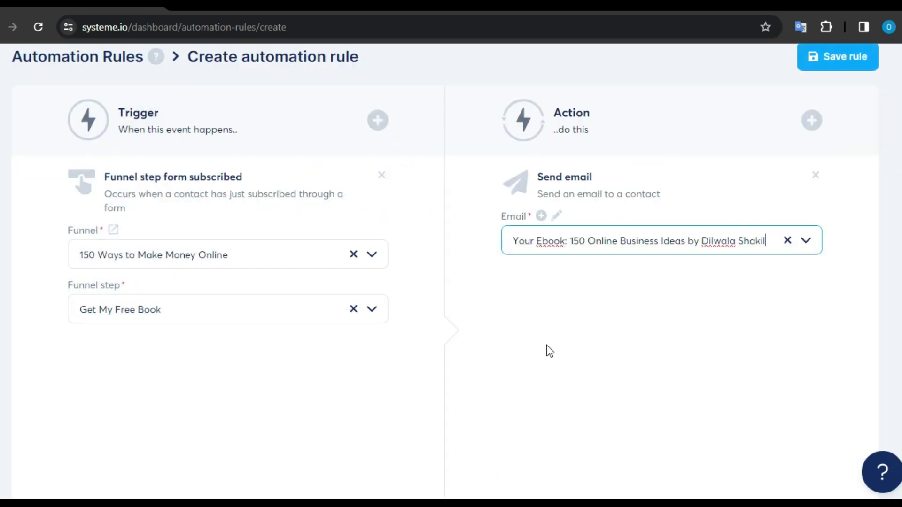
left_click(837, 56)
left_click(599, 134)
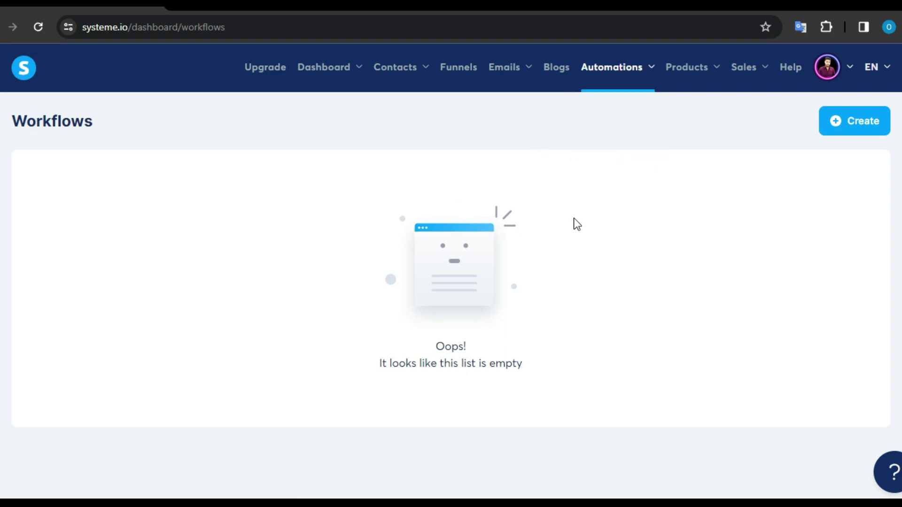
- Save a new workflow named OnlineBizAssets and open it in the workflow builder
left_click(849, 131)
type("OnlineBizAssets")
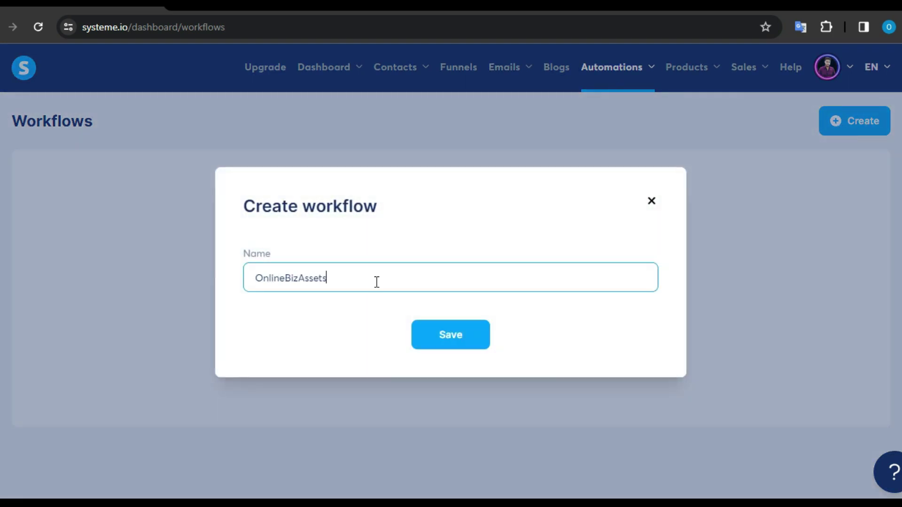
left_click(427, 336)
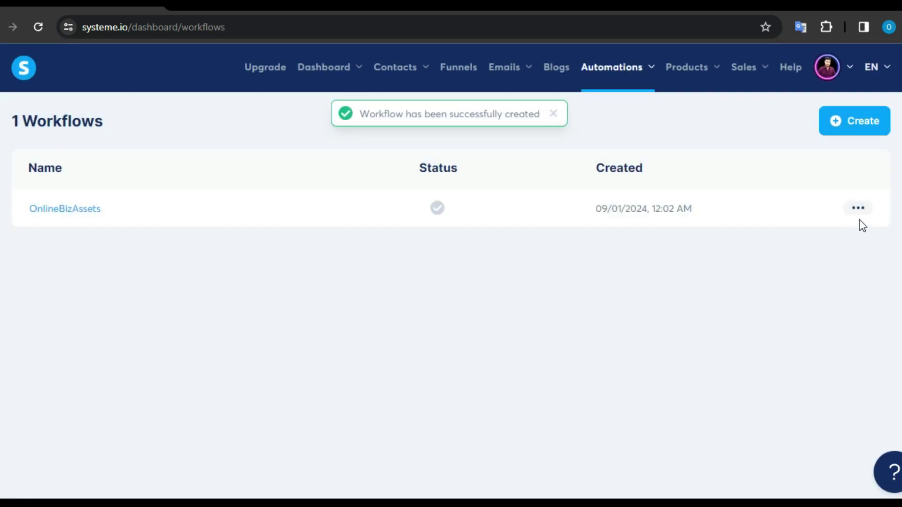
left_click(863, 214)
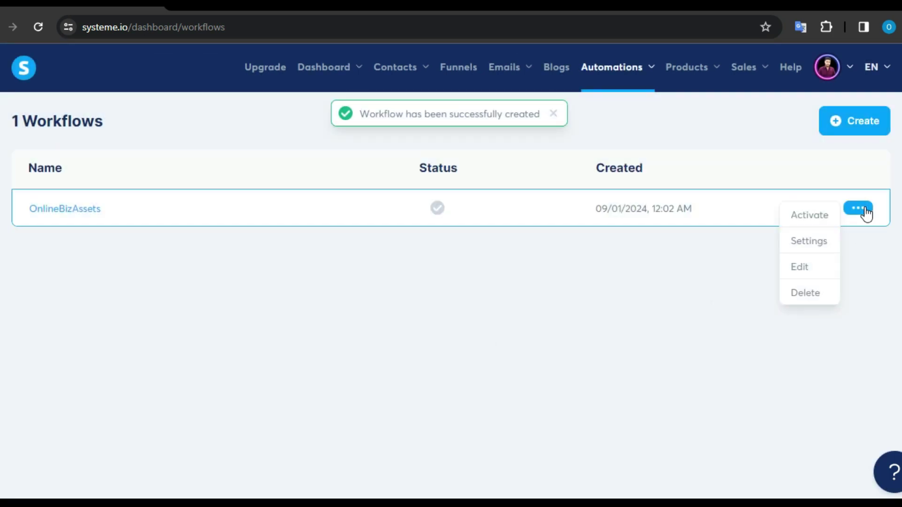
left_click(727, 280)
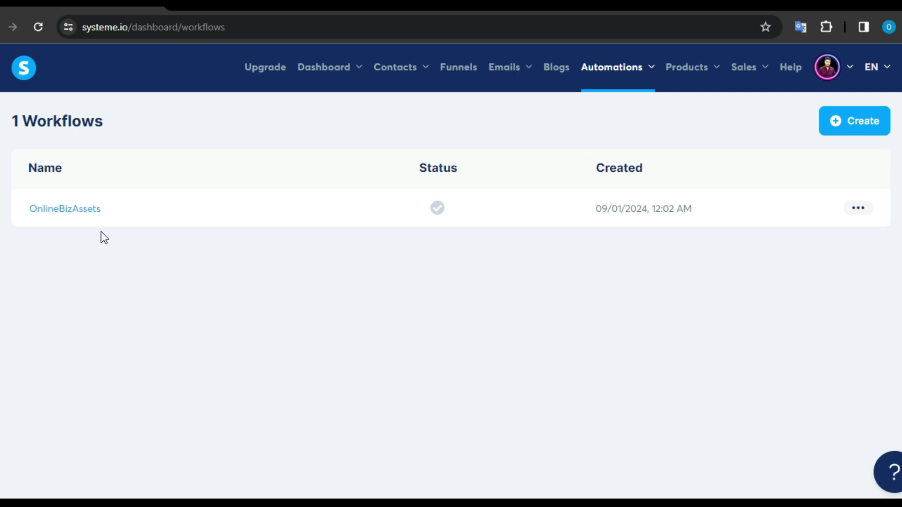
left_click(74, 214)
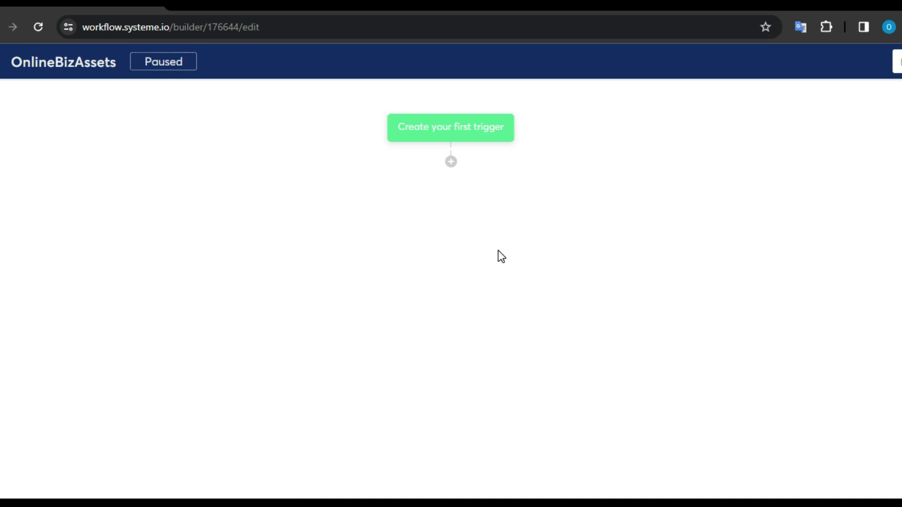
- Add a Funnel form subscribed trigger for the 150 Best Business Ideas form
left_click(460, 134)
left_click(414, 231)
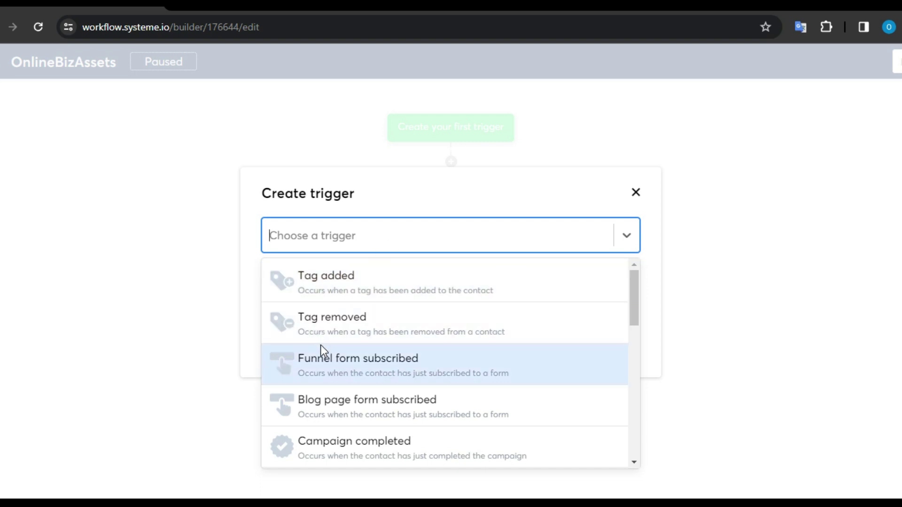
left_click(322, 364)
left_click(314, 288)
left_click(306, 328)
- Add a second trigger for Blog page form subscription on the Home page
left_click(661, 128)
left_click(375, 235)
left_click(329, 401)
left_click(323, 287)
left_click(314, 371)
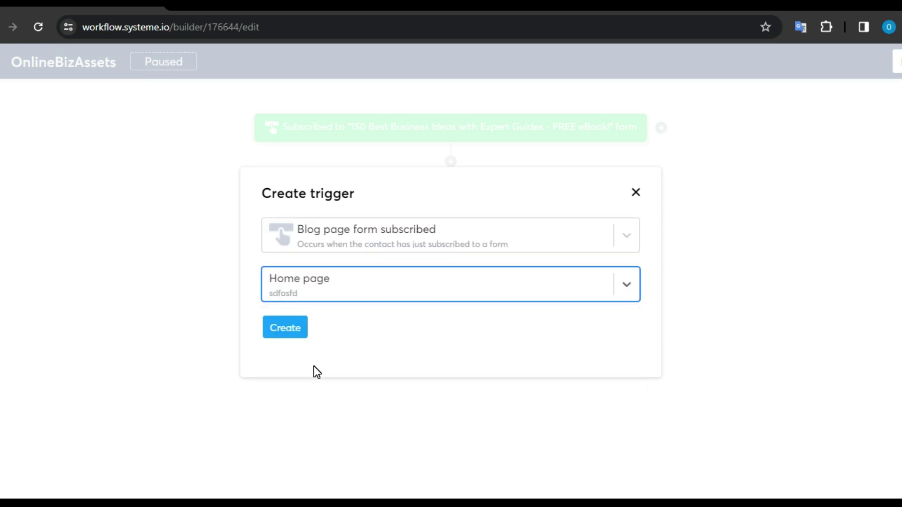
left_click(293, 332)
- Add a Send email action sending the 150 Online Business Ideas ebook email
left_click(451, 162)
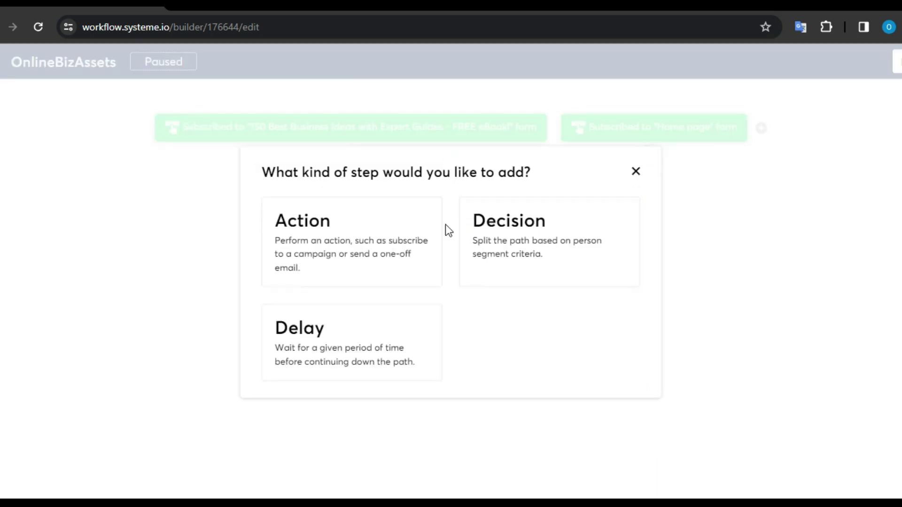
left_click(394, 237)
scroll(327, 412, "down", 3)
left_click(329, 399)
left_click(338, 273)
left_click(334, 308)
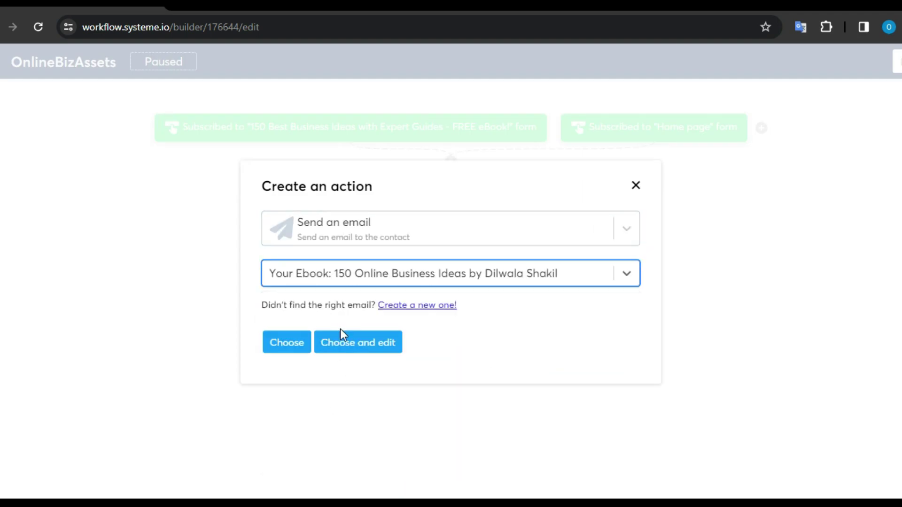
left_click(287, 346)
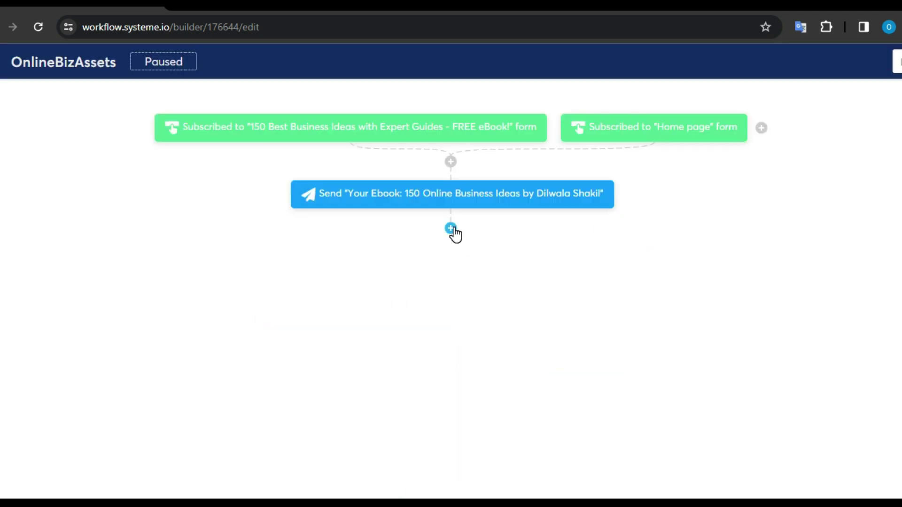
- Add an 'Email opened' decision checking the ebook email
left_click(451, 228)
left_click(461, 249)
left_click(294, 201)
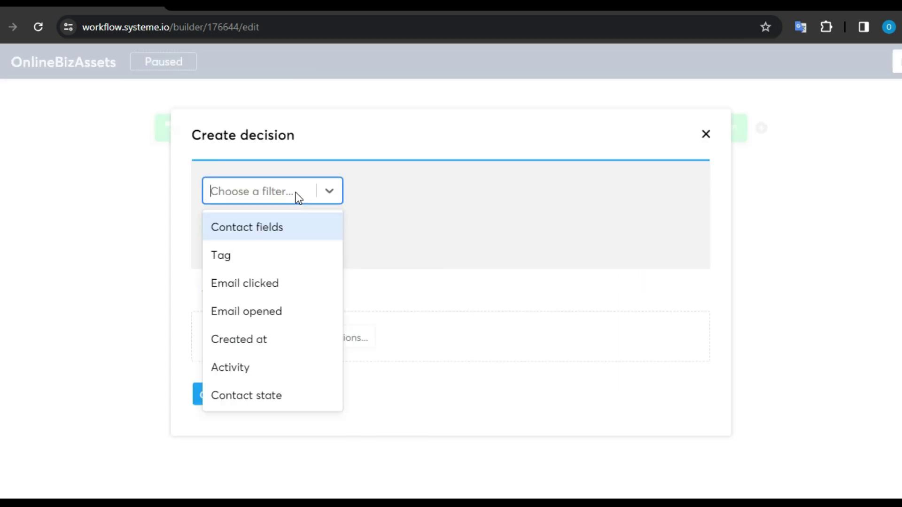
left_click(255, 313)
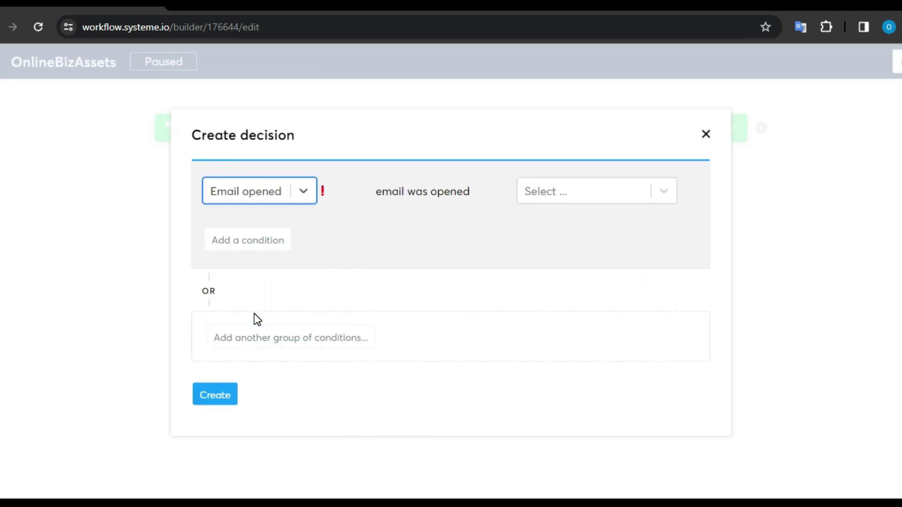
left_click(569, 193)
left_click(548, 273)
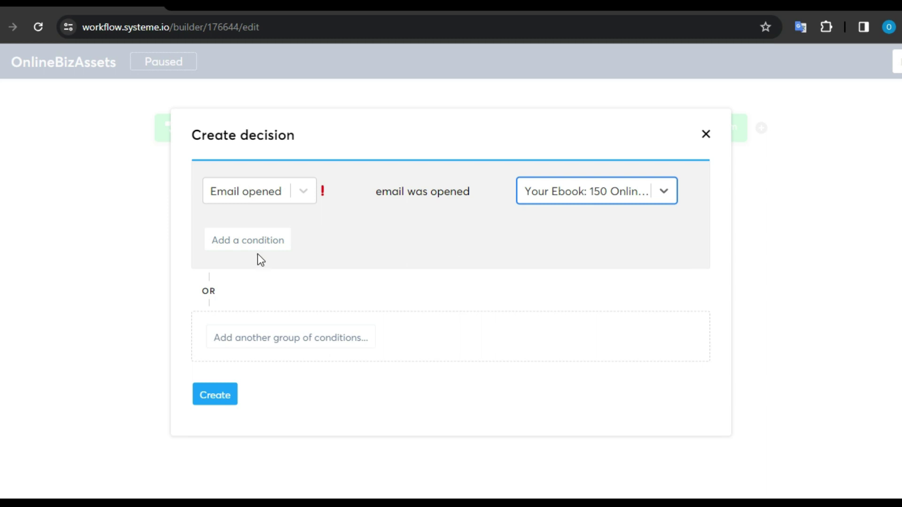
left_click(214, 394)
- Add a 2-day delay on the decision's No branch
left_click(610, 344)
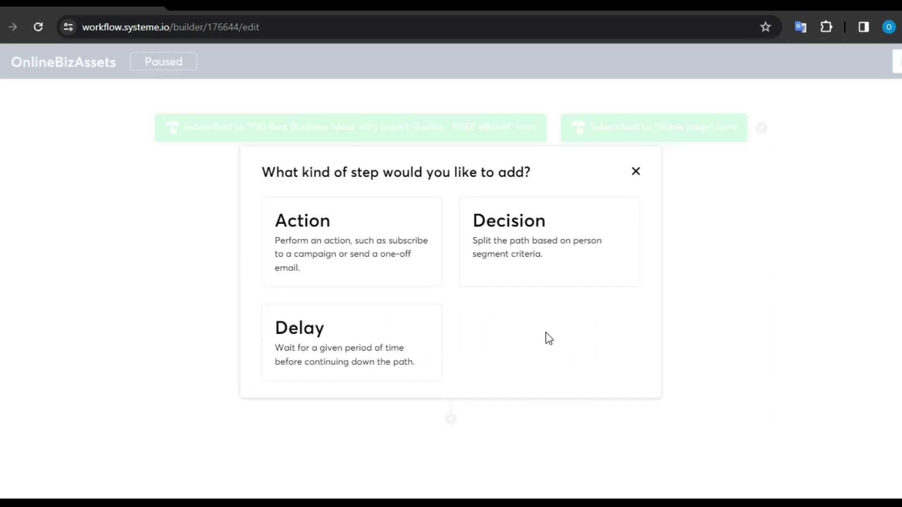
left_click(341, 346)
left_click(463, 262)
left_click(449, 296)
double_click(300, 259)
type("2")
left_click(287, 300)
- Resend the ebook email after the delay, then exit to the workflows list
left_click(609, 412)
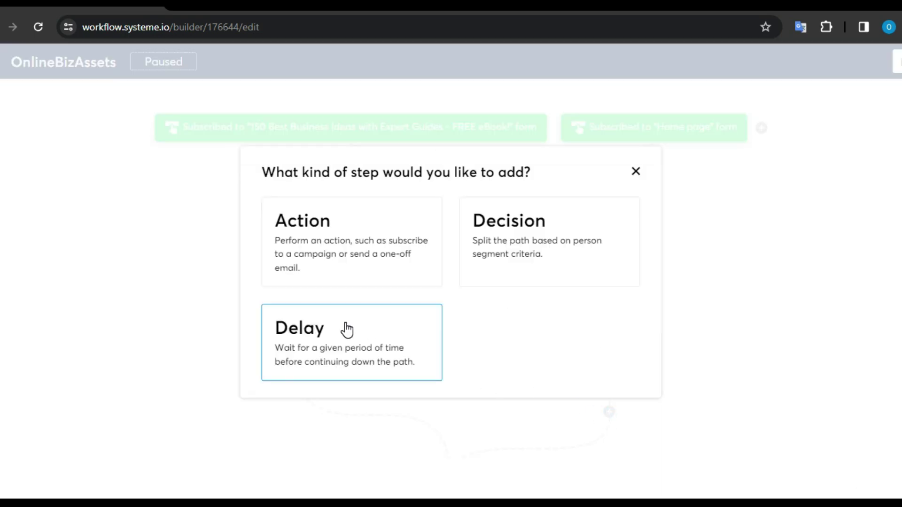
left_click(357, 243)
left_click(317, 248)
scroll(329, 375, "down", 3)
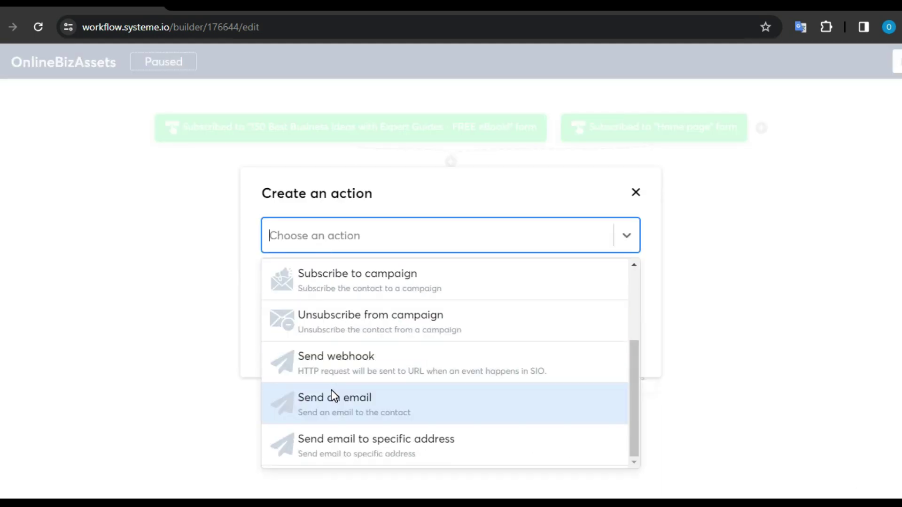
left_click(337, 419)
left_click(348, 274)
left_click(351, 308)
left_click(287, 342)
scroll(578, 423, "down", 2)
scroll(513, 445, "up", 2)
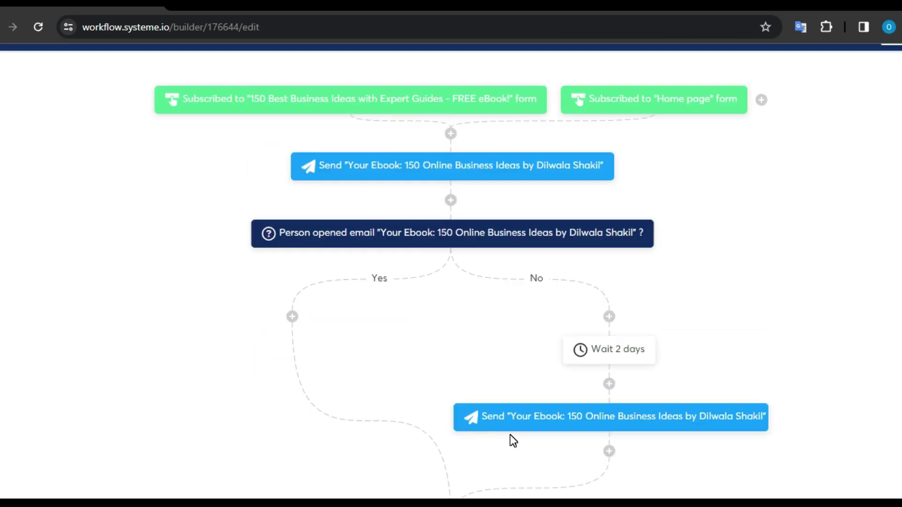
scroll(510, 436, "down", 2)
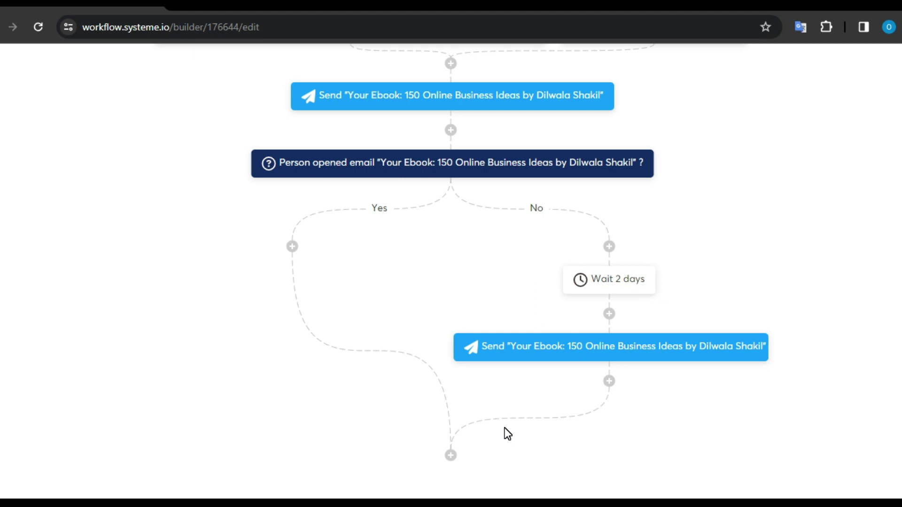
scroll(508, 434, "up", 2)
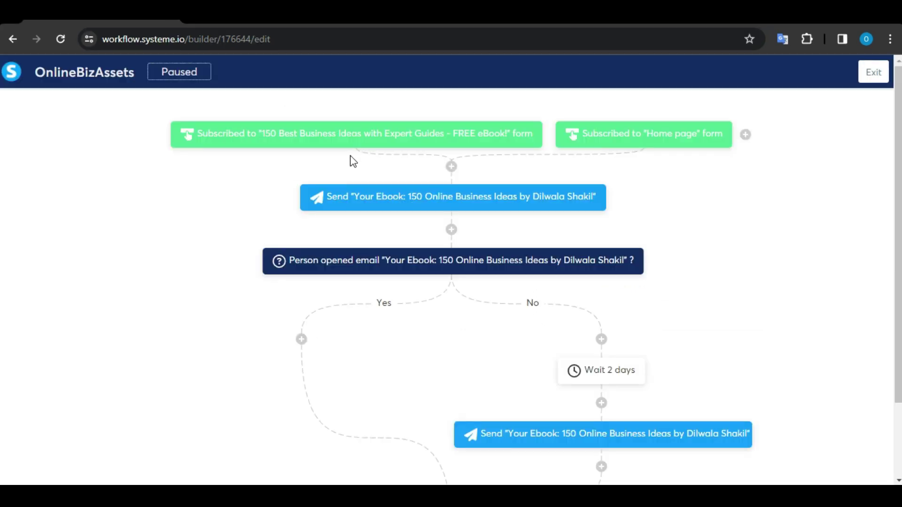
left_click(867, 75)
left_click(837, 210)
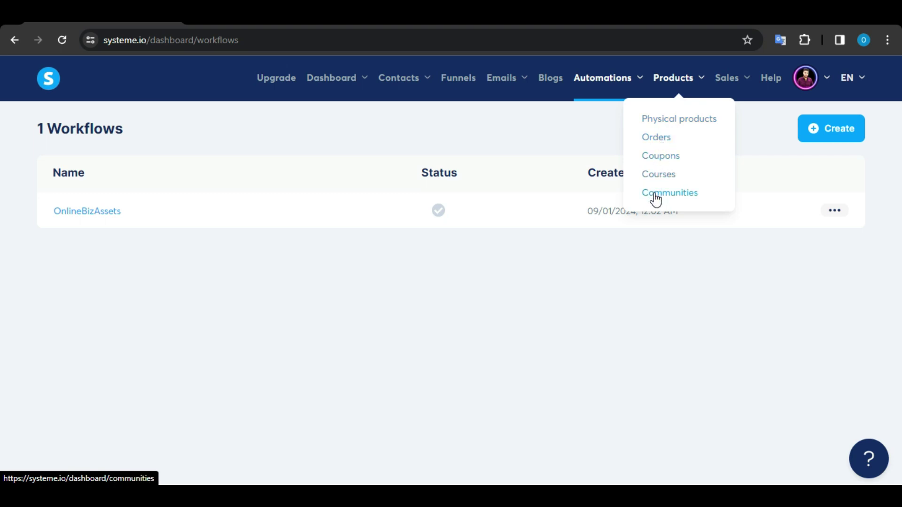
- Start a new physical product, passing through its name, description, SKU and tax fields
left_click(657, 120)
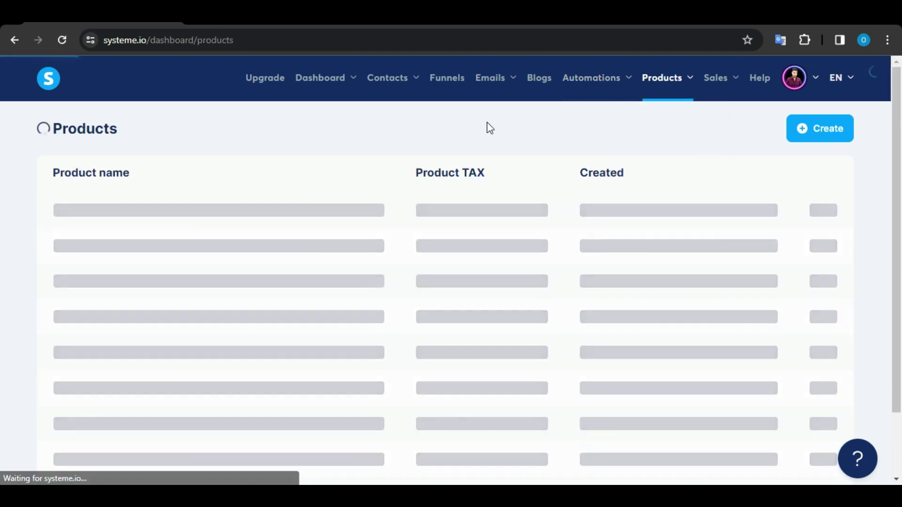
left_click(827, 129)
left_click(328, 185)
left_click(316, 267)
scroll(314, 272, "down", 1)
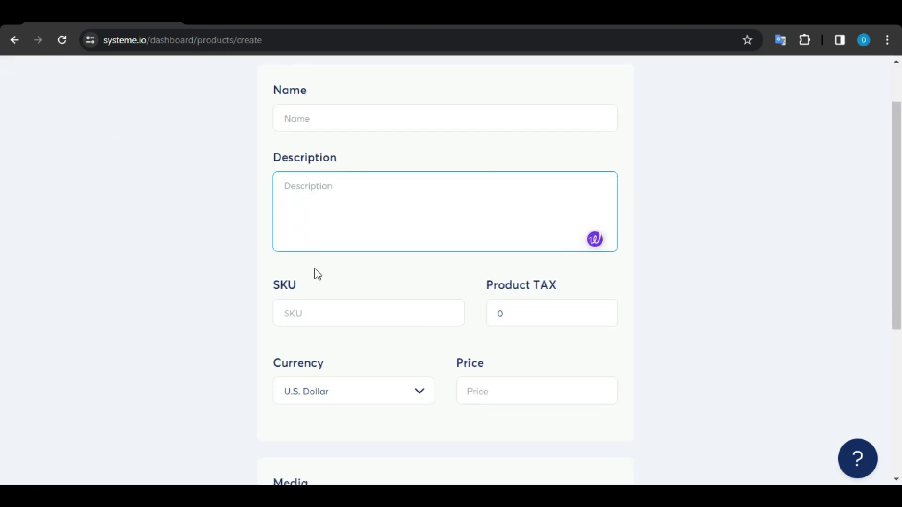
left_click(329, 307)
left_click(545, 311)
scroll(464, 320, "down", 1)
- Set currency and price, enable size or colour options, and add a second option
left_click(344, 330)
left_click(491, 320)
type("-2")
scroll(483, 321, "down", 2)
scroll(368, 266, "down", 1)
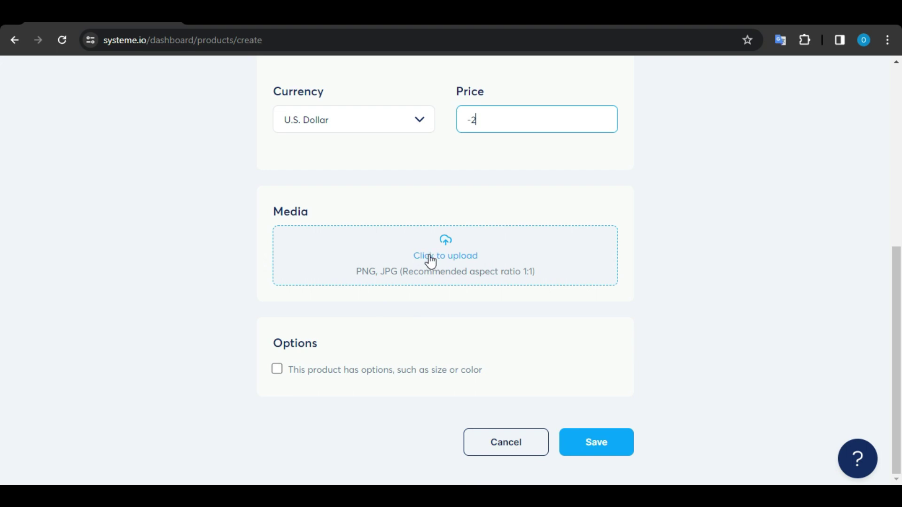
left_click(319, 371)
scroll(329, 376, "down", 1)
scroll(342, 383, "down", 1)
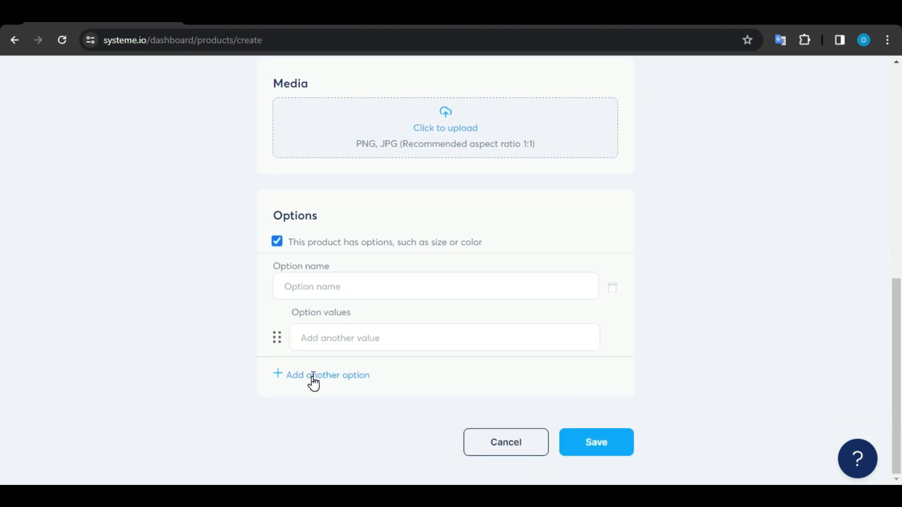
left_click(313, 375)
left_click(593, 443)
mouse_move(661, 78)
left_click(657, 162)
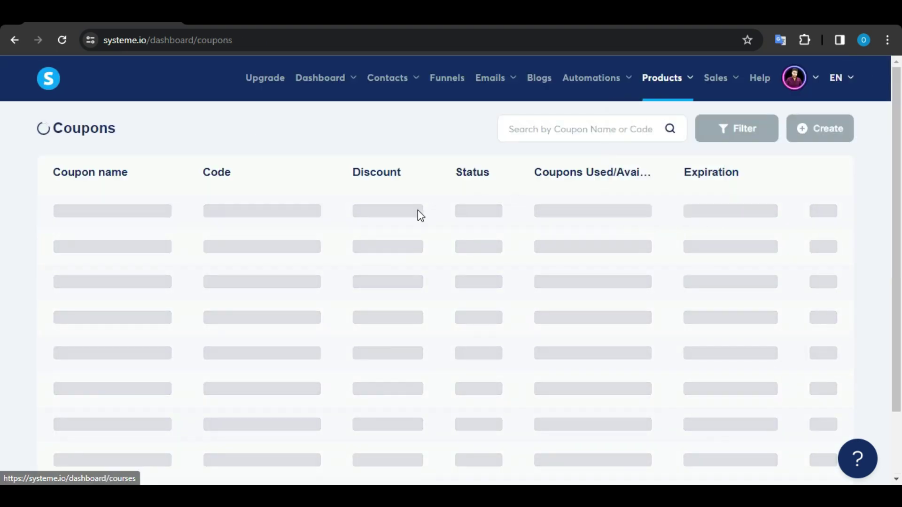
left_click(822, 140)
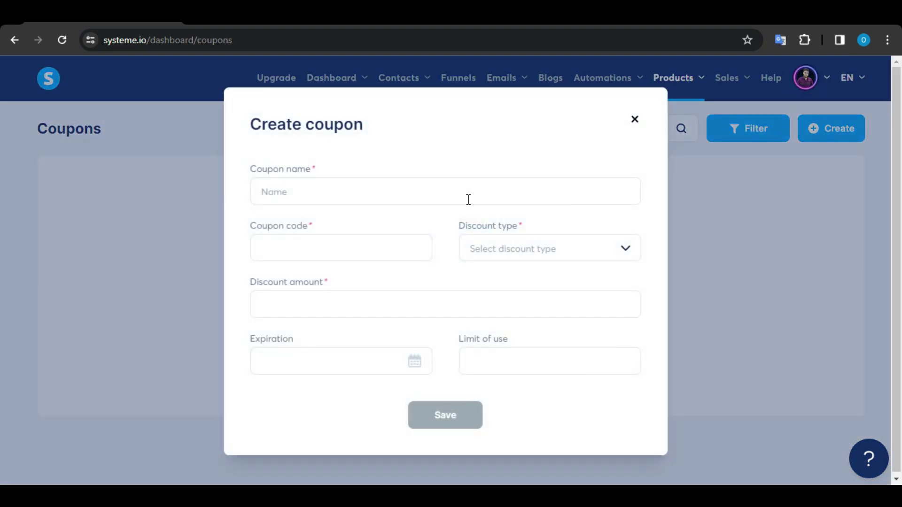
left_click(393, 193)
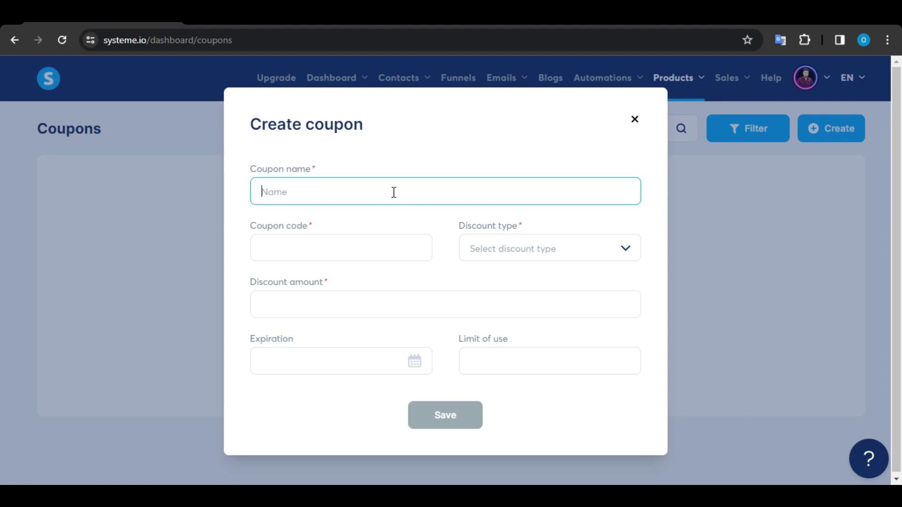
left_click(328, 259)
left_click(495, 259)
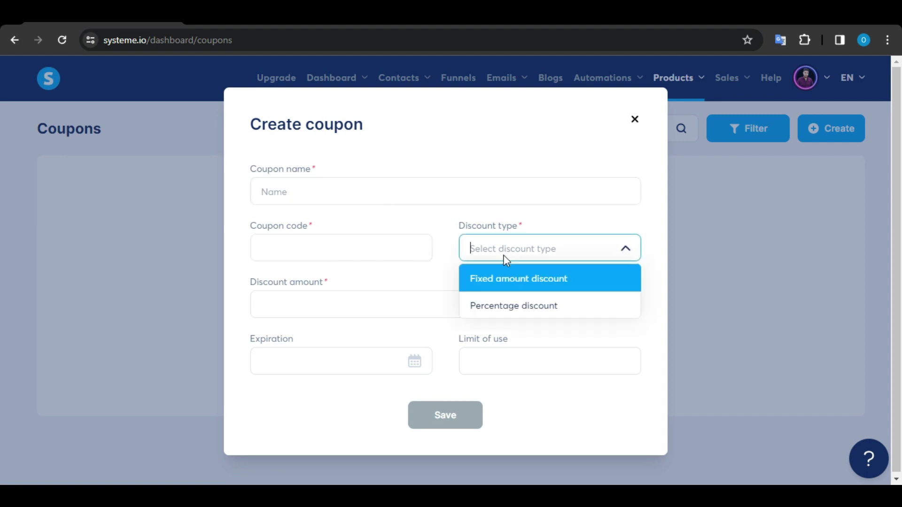
left_click(494, 305)
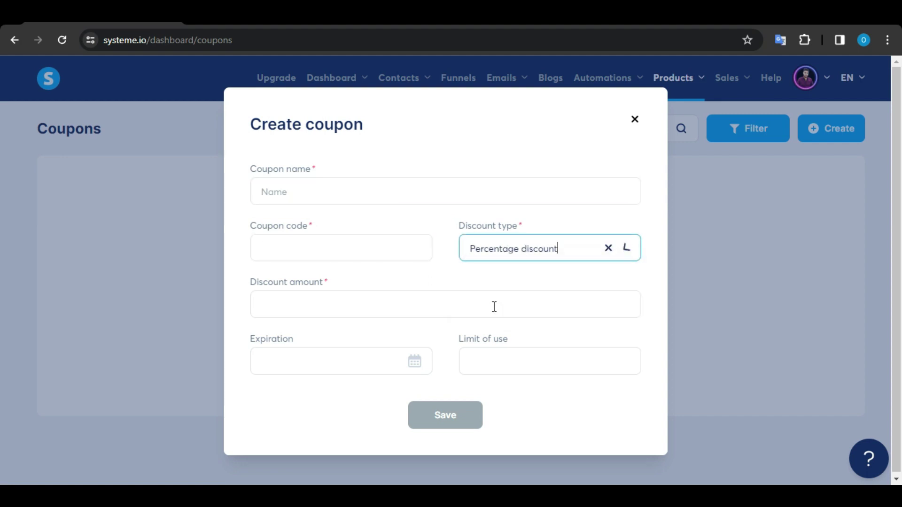
left_click(355, 301)
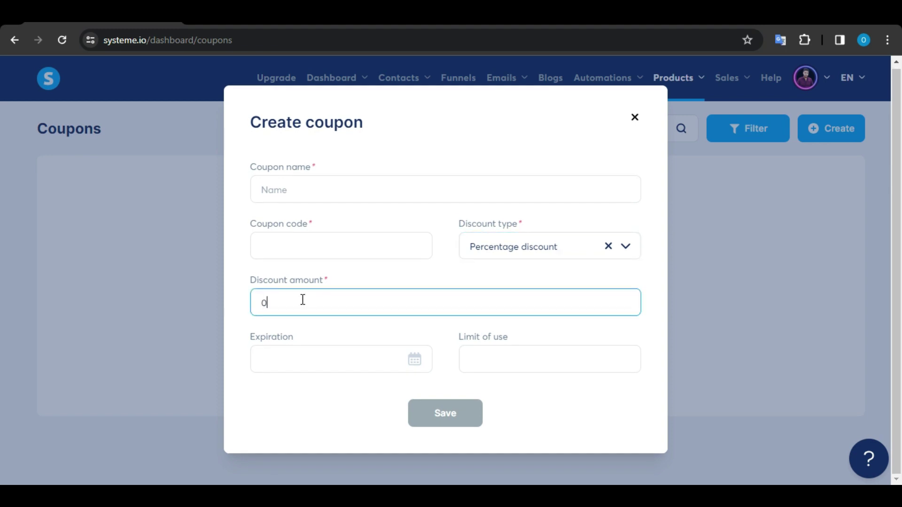
left_click_drag(295, 300, 244, 304)
left_click(415, 361)
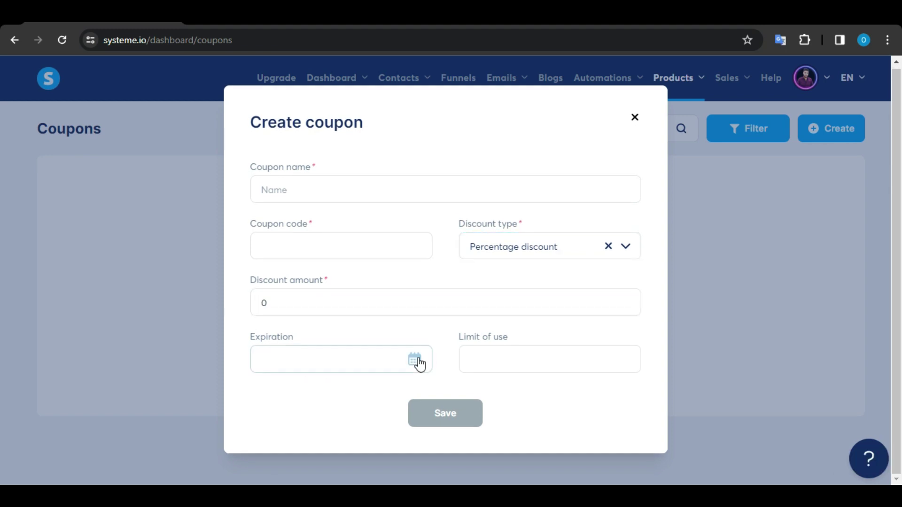
left_click(503, 367)
type("0")
left_click(474, 424)
left_click(634, 118)
mouse_move(672, 78)
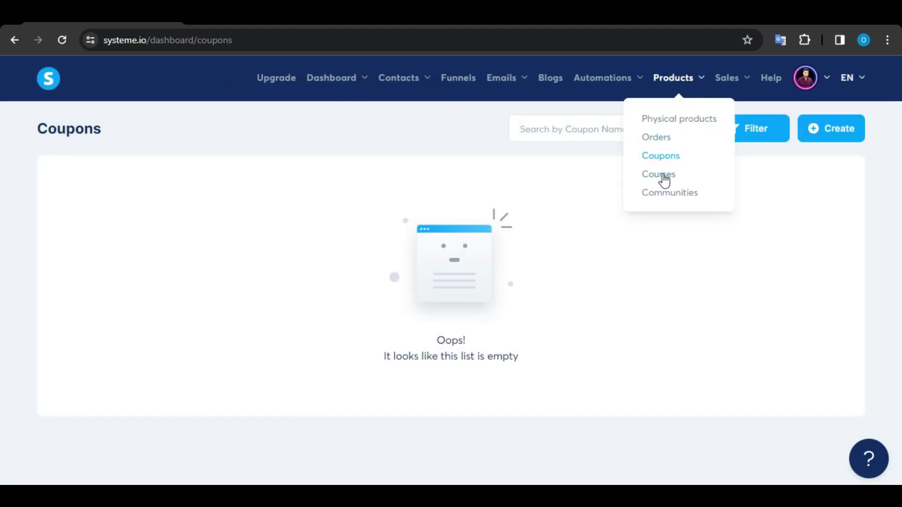
- Fill in the course title, description, instructor name and language
left_click(660, 180)
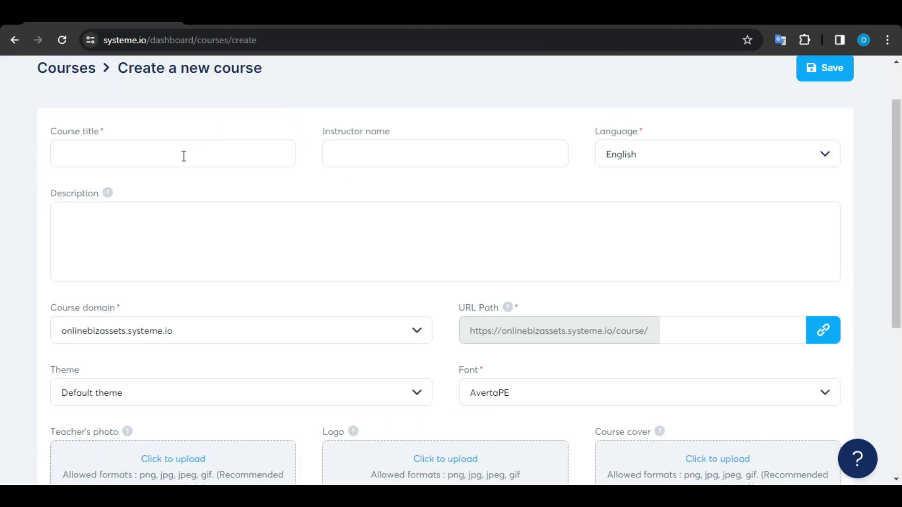
left_click(183, 157)
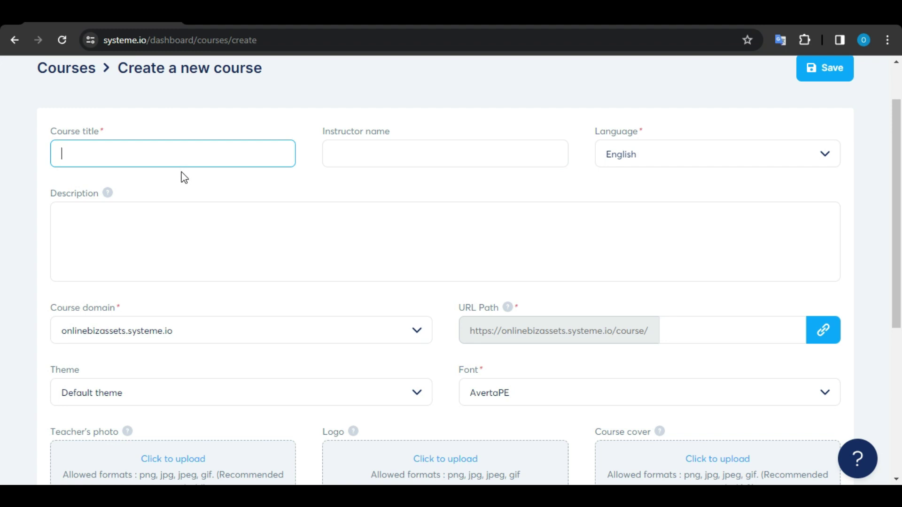
scroll(207, 193, "up", 2)
left_click(217, 213)
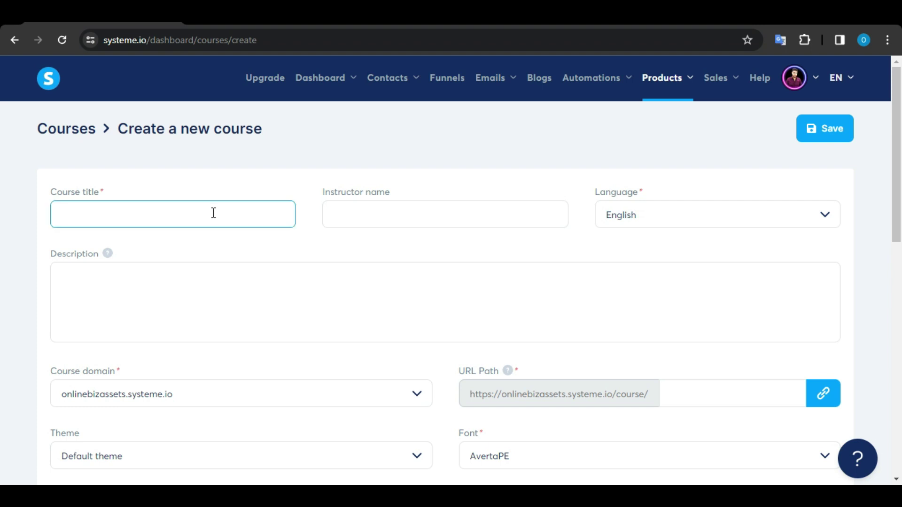
left_click(215, 284)
left_click(372, 203)
left_click(693, 220)
scroll(624, 277, "down", 2)
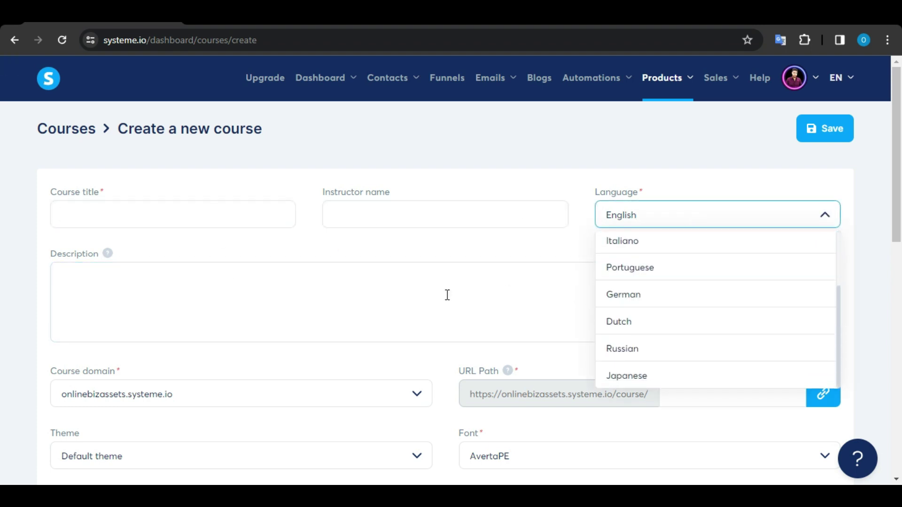
- Review domain, URL path, theme, AvertaPE font and sales page, and toggle module title display
left_click(197, 402)
scroll(198, 403, "down", 2)
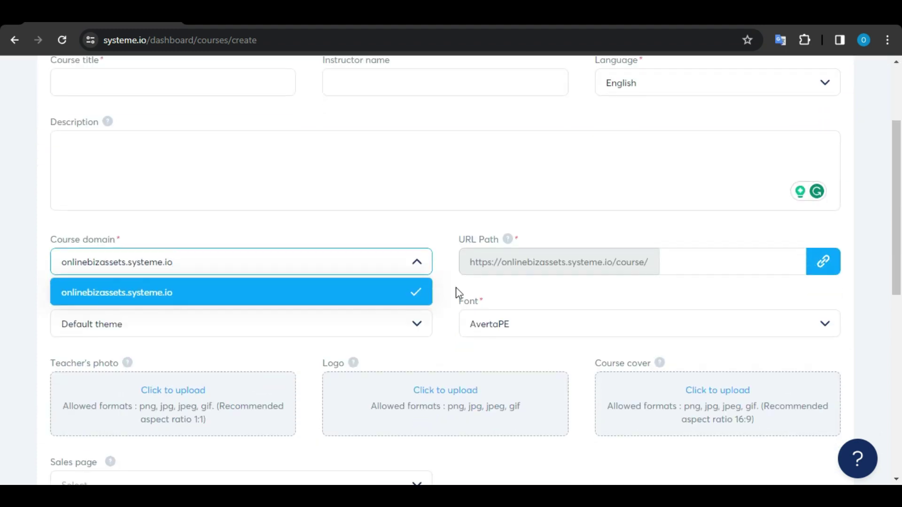
left_click(692, 258)
left_click(247, 328)
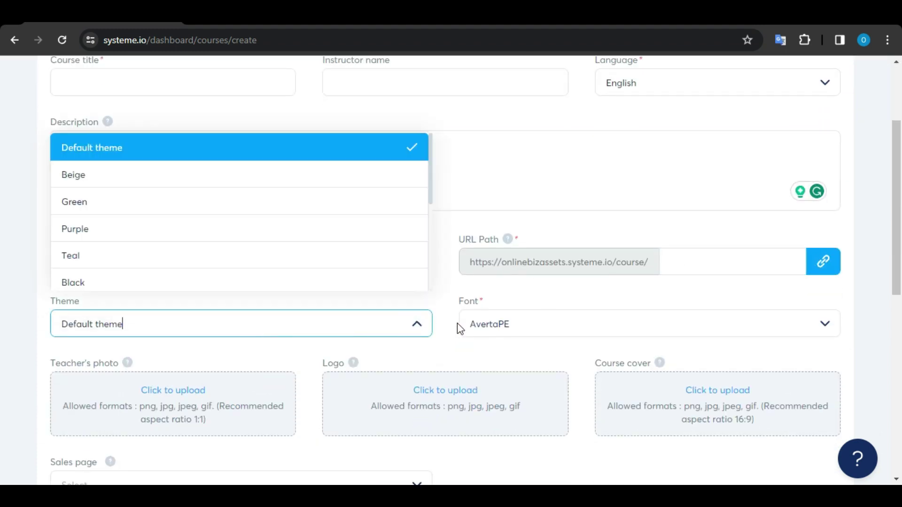
left_click(540, 324)
scroll(329, 357, "down", 2)
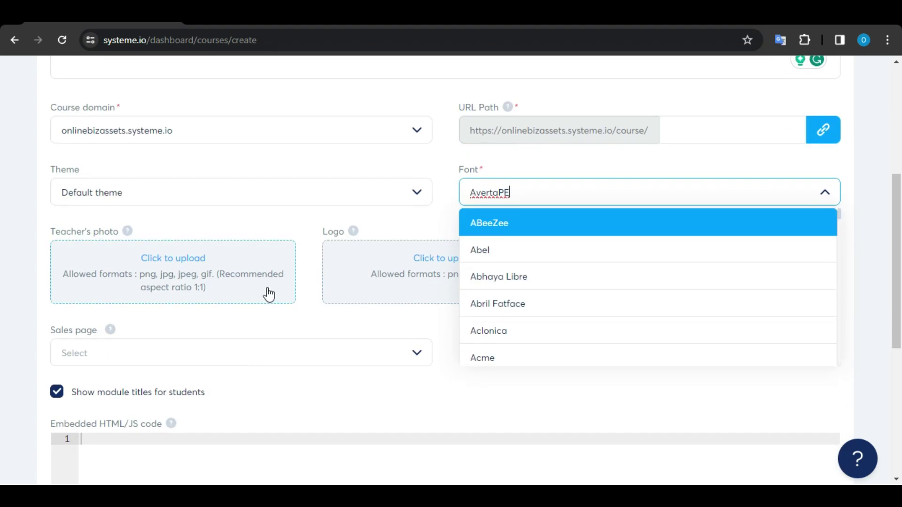
left_click(308, 289)
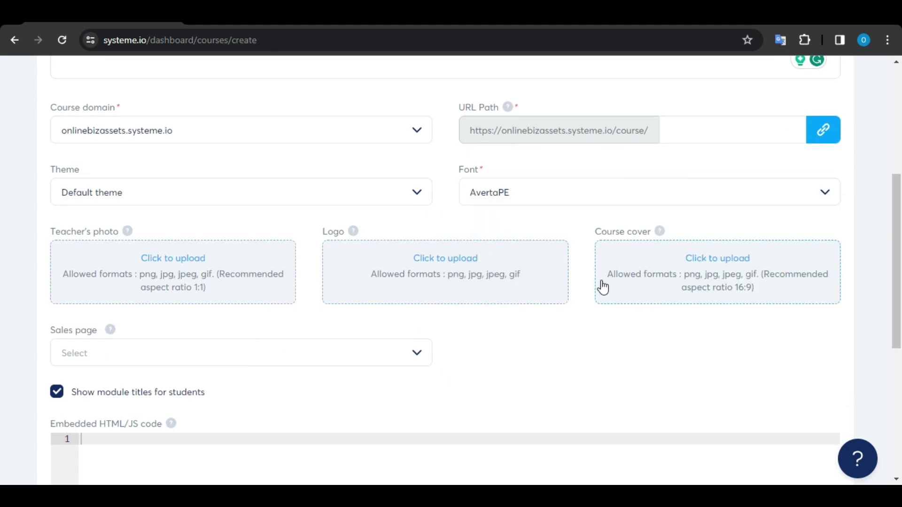
scroll(353, 254, "down", 2)
left_click(241, 230)
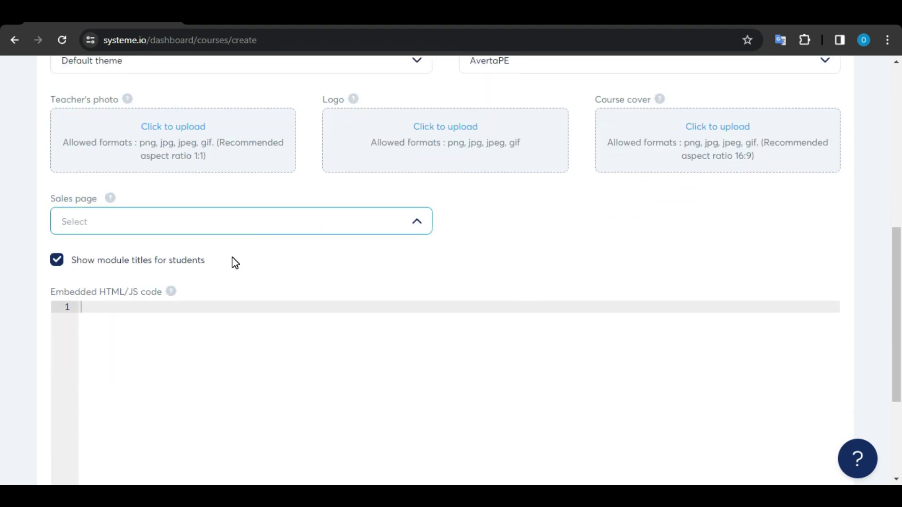
left_click(65, 261)
- Save the Online Business Growth course
scroll(117, 328, "down", 2)
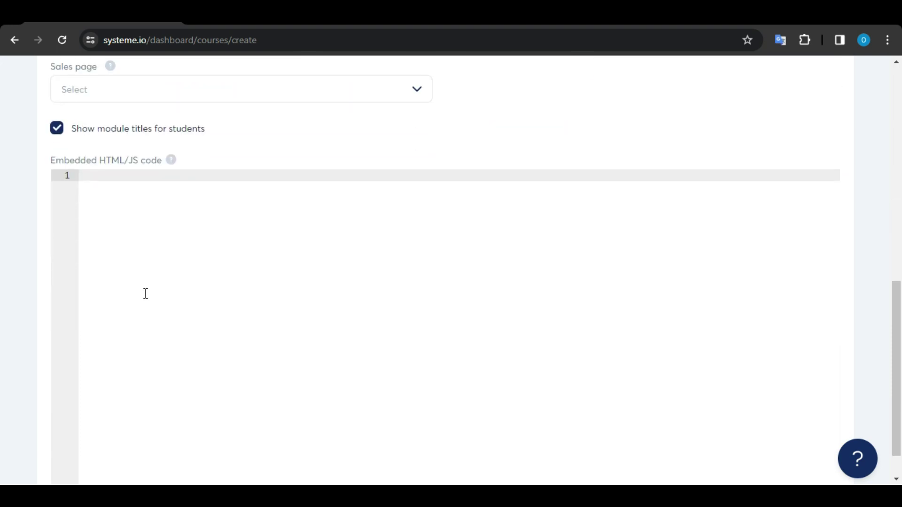
scroll(876, 212, "up", 10)
middle_click(876, 213)
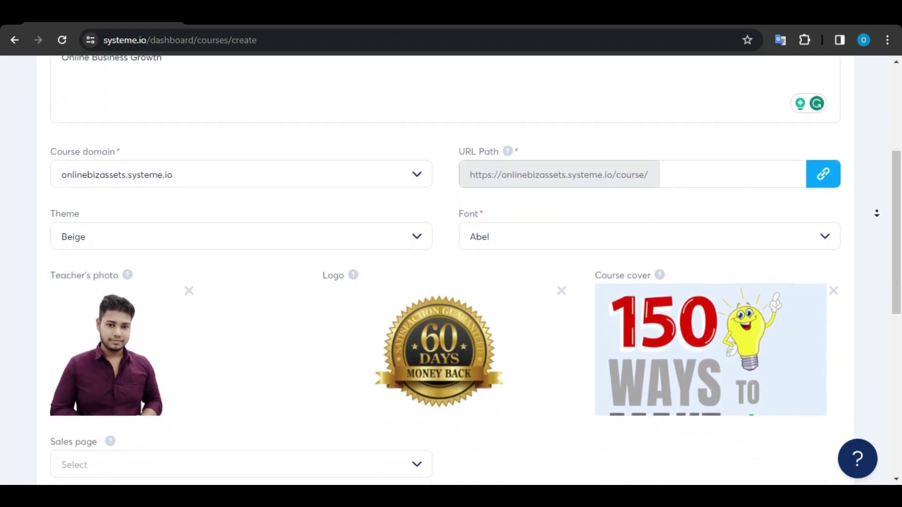
middle_click(879, 216)
scroll(877, 210, "up", 7)
left_click(801, 140)
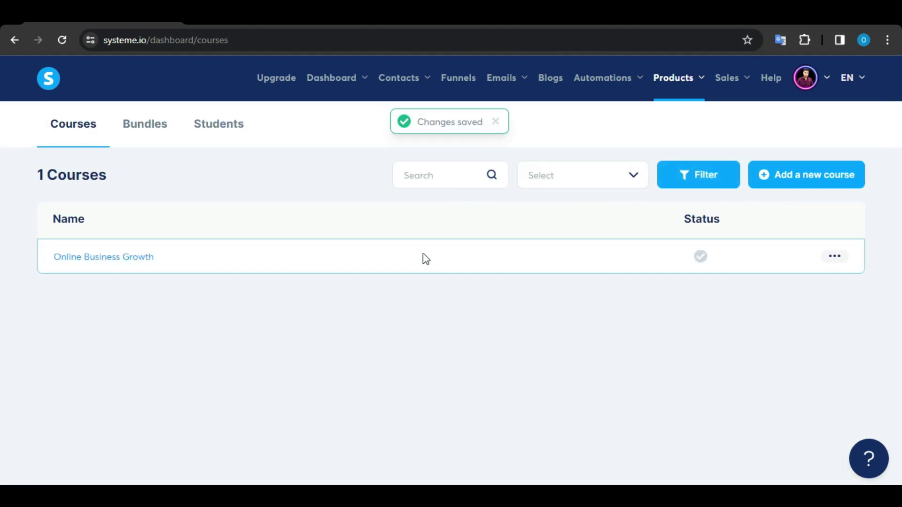
left_click(393, 244)
left_click(474, 134)
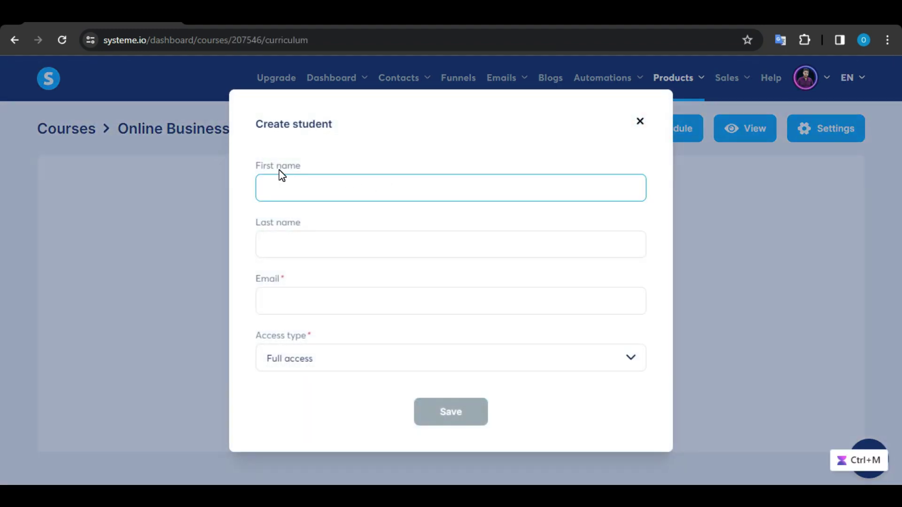
left_click(282, 242)
left_click(301, 300)
key("Return")
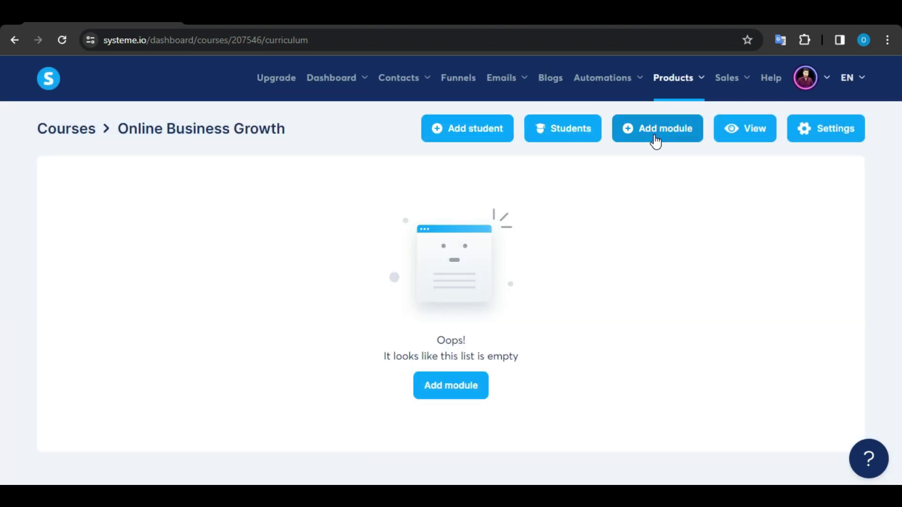
- Create an Introduction module and expand it
left_click(655, 137)
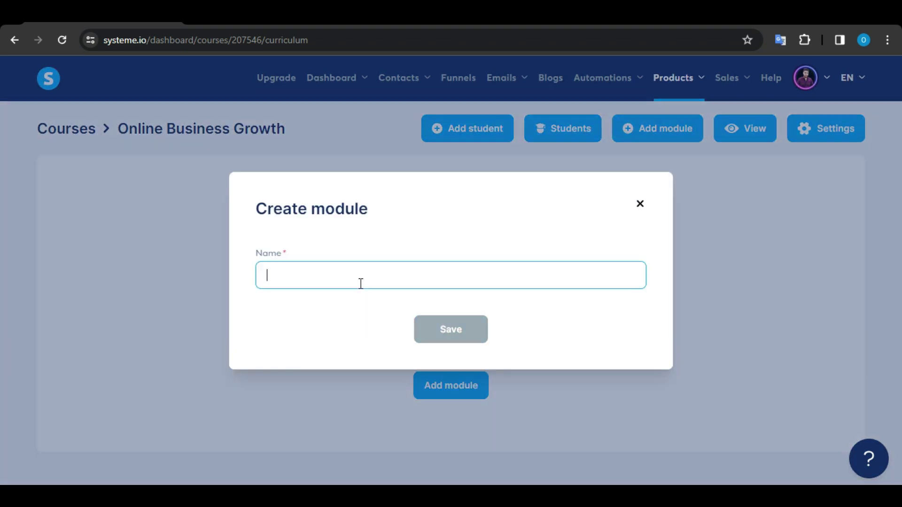
type("Introduction")
left_click(417, 331)
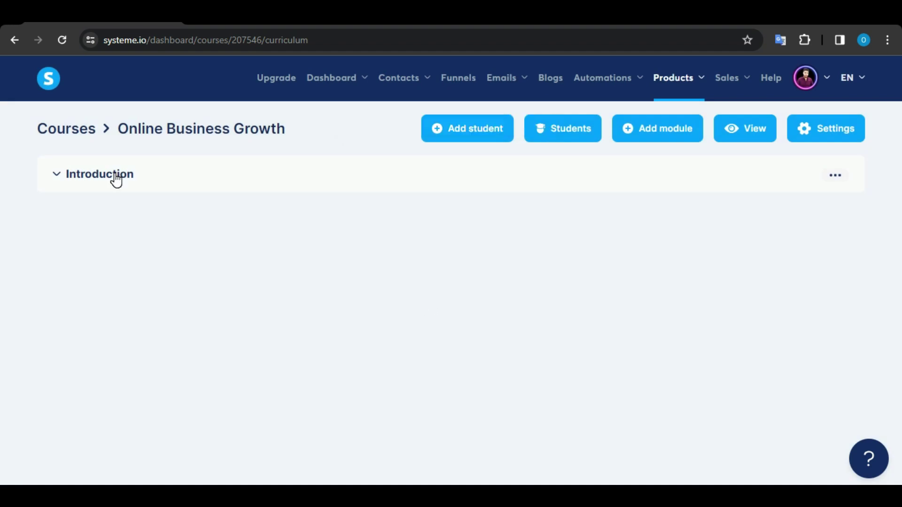
left_click(114, 176)
- Add and activate lecture 'What is Online Business' with a 2-day access delay
left_click(442, 223)
left_click(311, 193)
type("What is Online Business")
left_click(260, 245)
type("2")
scroll(328, 312, "down", 5)
left_click(410, 422)
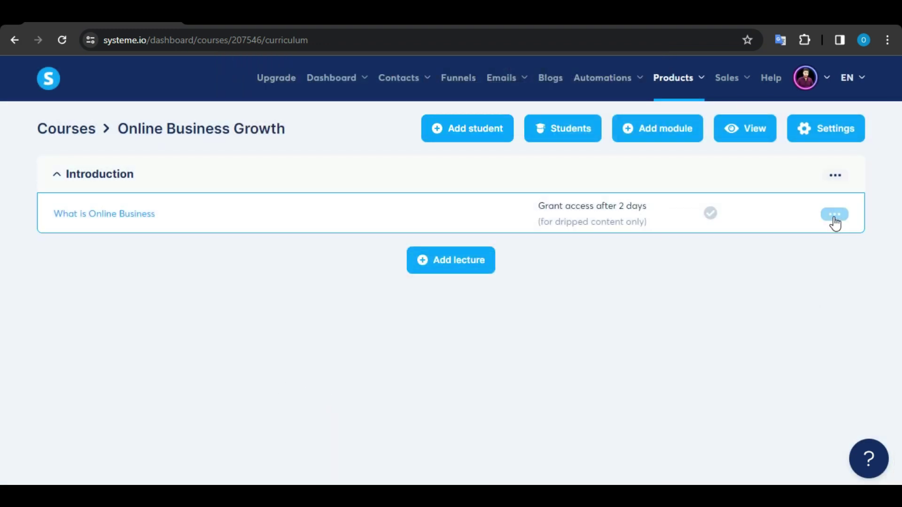
left_click(835, 216)
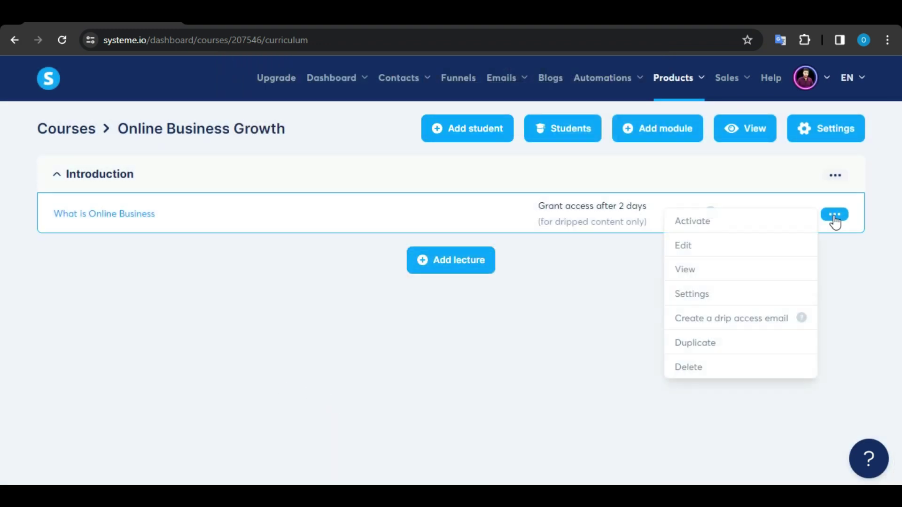
left_click(706, 221)
- Create a quiz for the Introduction module with the question 'What is my ebook name?'
left_click(835, 177)
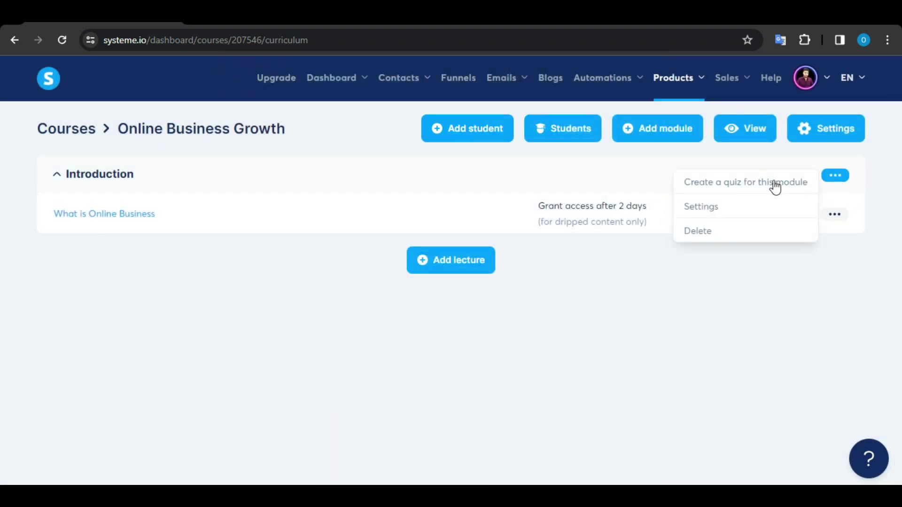
left_click(707, 186)
left_click(386, 314)
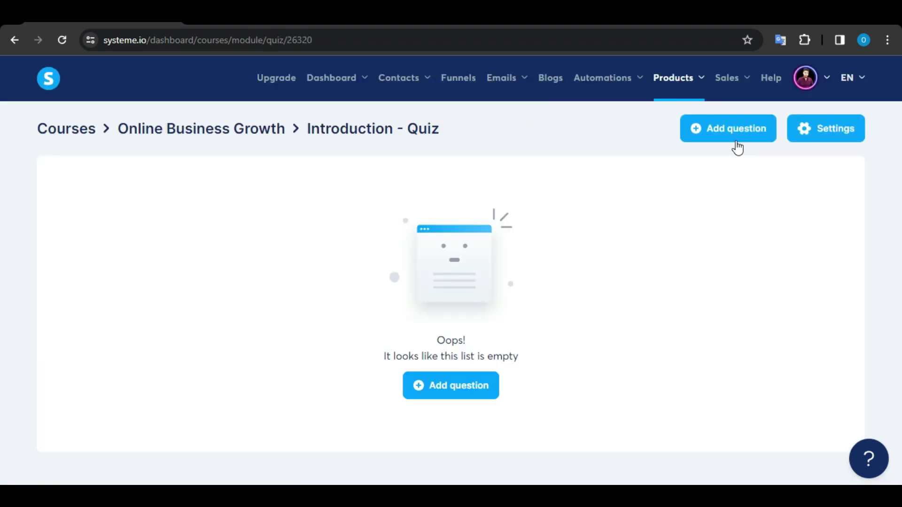
left_click(736, 141)
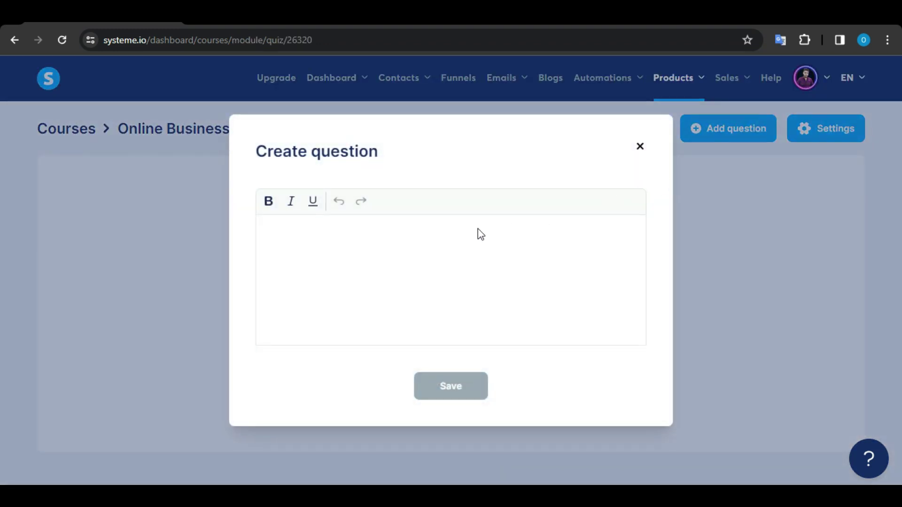
left_click(329, 242)
type("What is my ebook name?")
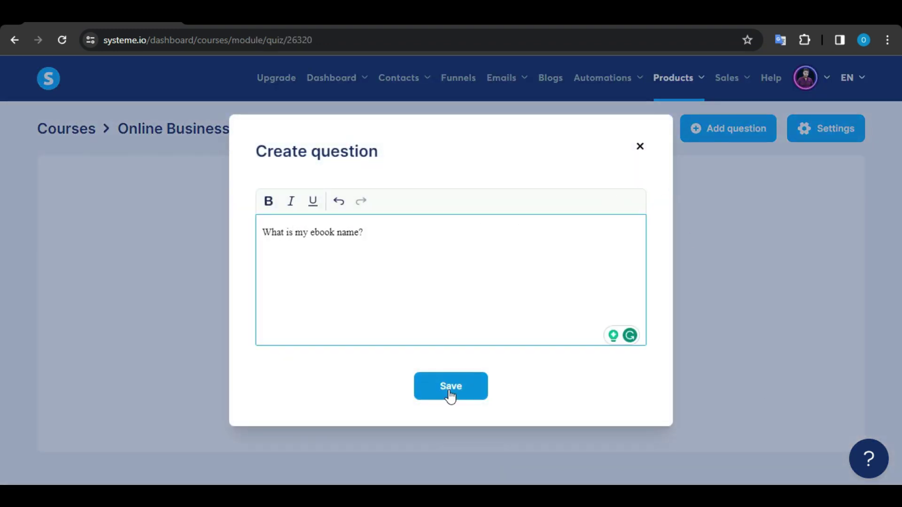
left_click(450, 396)
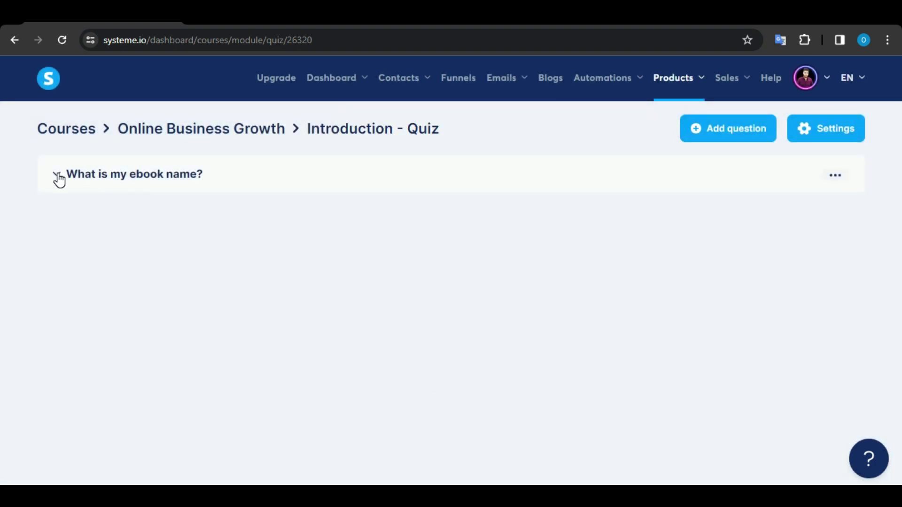
- Add '150 Best Online Business Ideas' as the correct answer
left_click(57, 176)
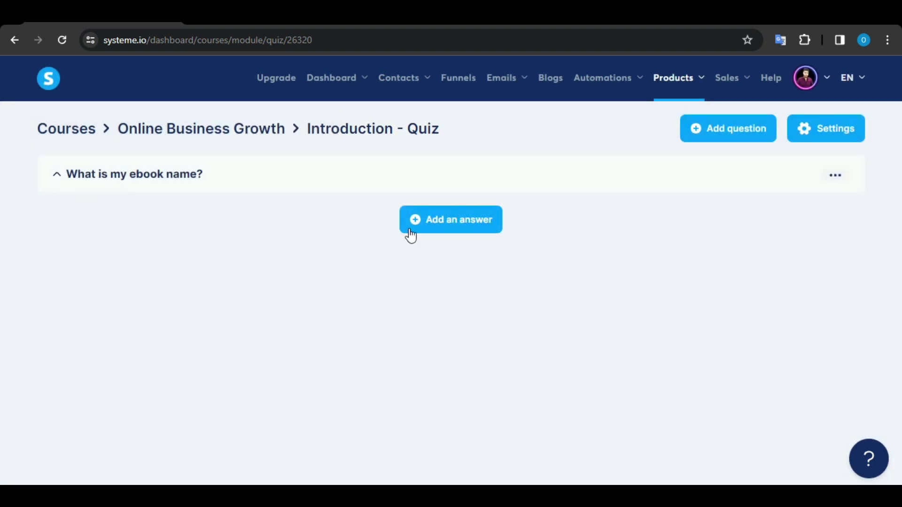
left_click(453, 226)
left_click(303, 231)
type("150 Best Online Bu")
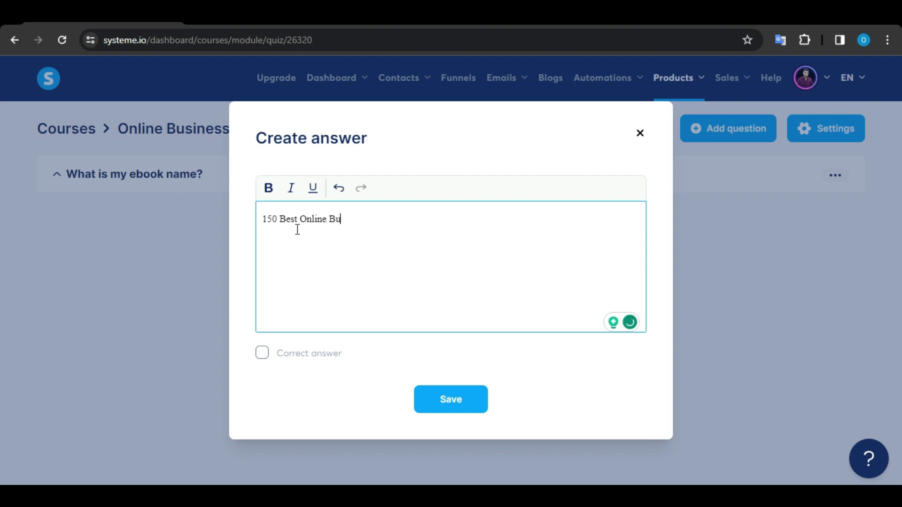
type("siness Ideas")
left_click(262, 358)
left_click(429, 397)
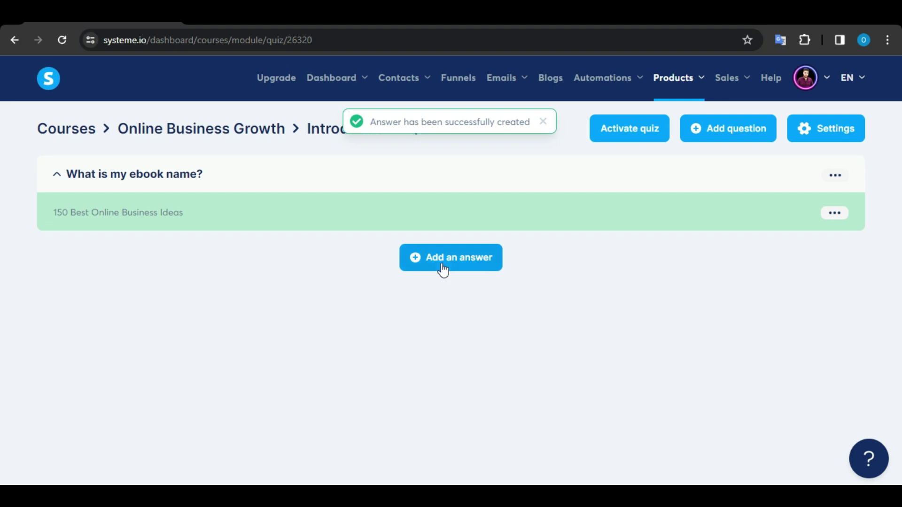
- Add 'Email Marketing' and 'Affiliate Marketing' as the other answers
left_click(442, 265)
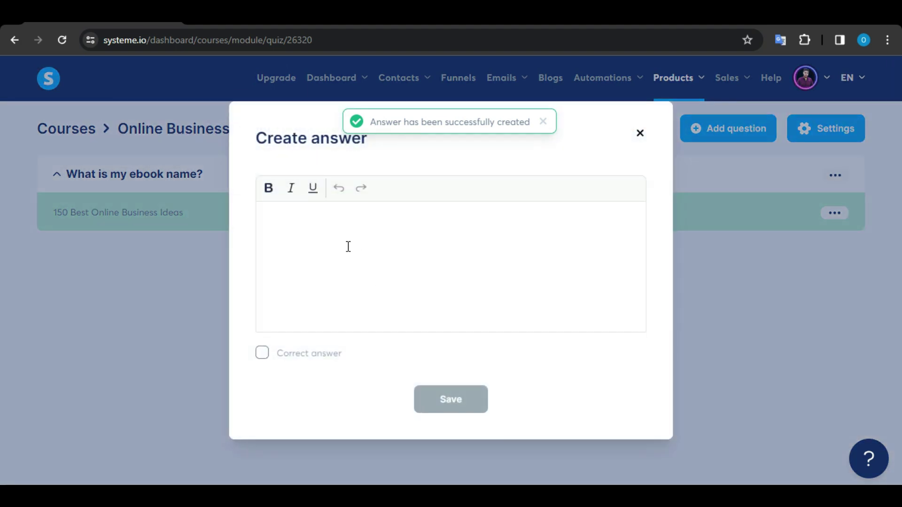
left_click(346, 246)
type("Email Marketing")
left_click(450, 399)
left_click(330, 282)
type("Affiliate Marketing")
left_click(451, 398)
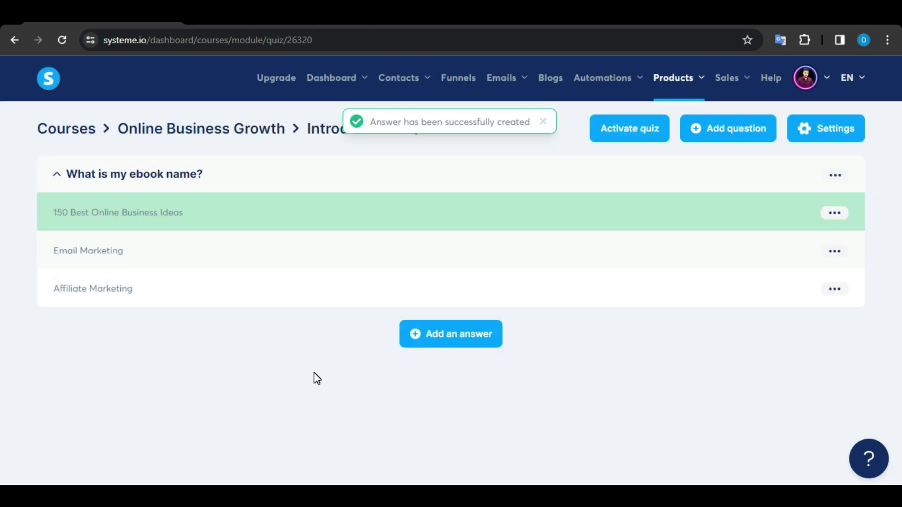
left_click(832, 259)
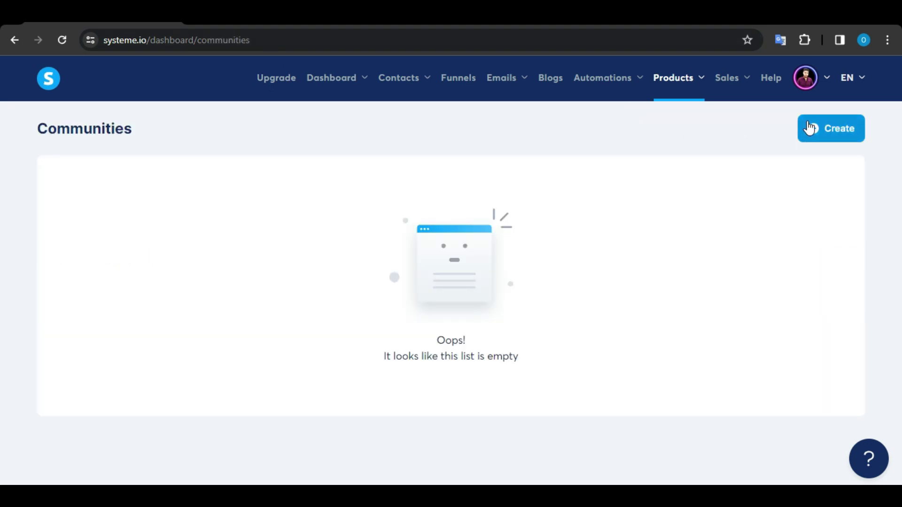
- Save a new community named OnlineBizAssets at path 'oba' with post approval Disabled
left_click(800, 128)
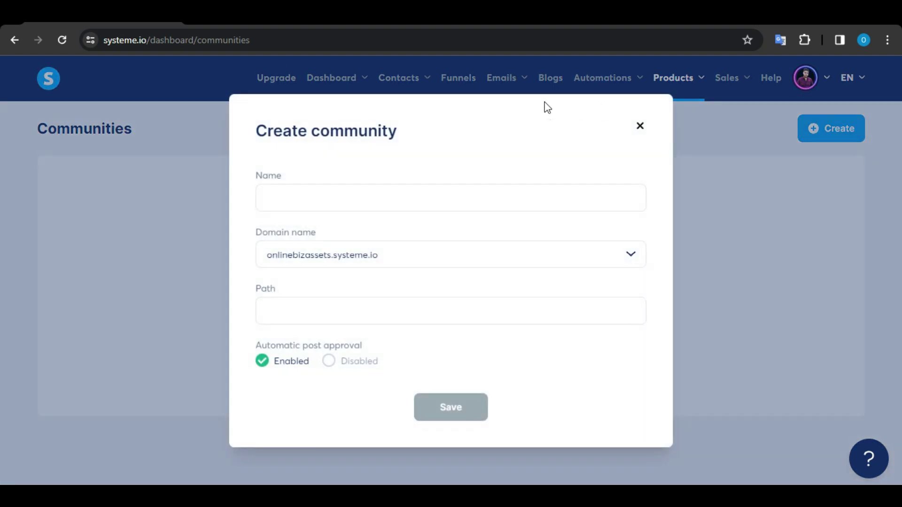
left_click(336, 195)
type("OnlineBizAssets")
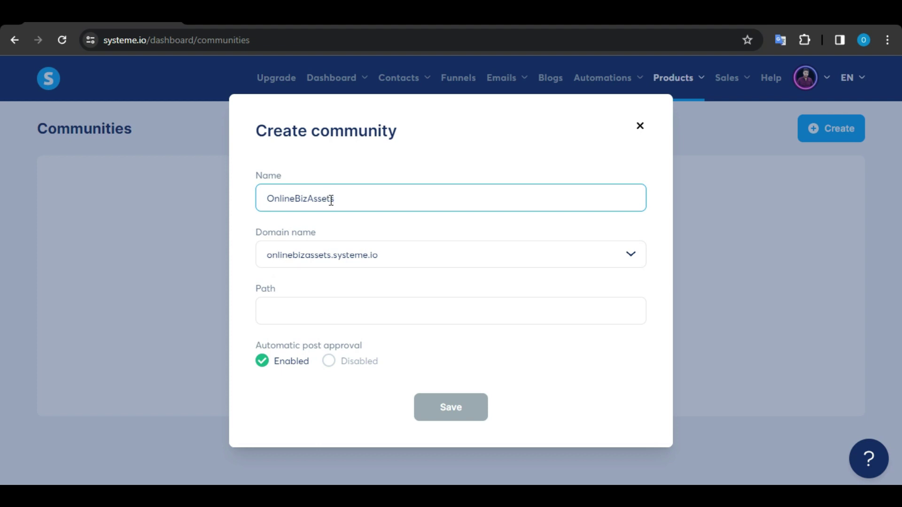
left_click(292, 311)
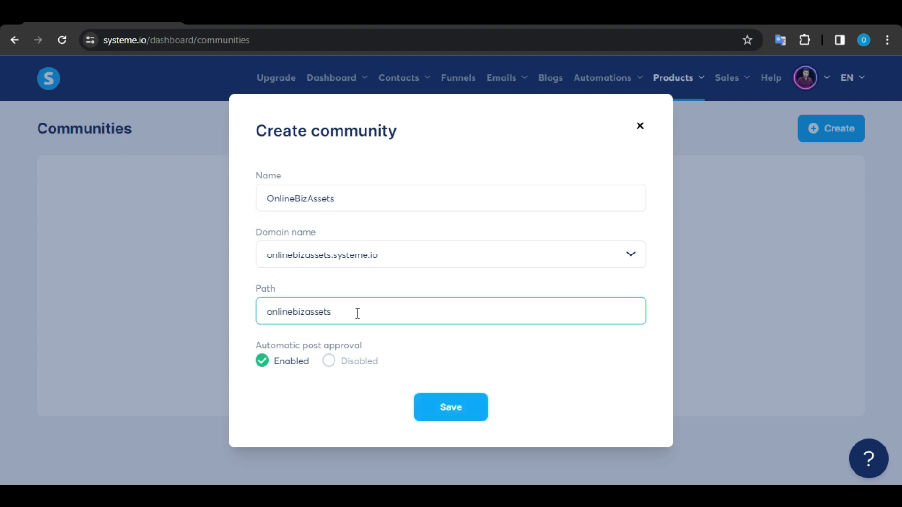
key("ctrl+a")
key("BackSpace")
type("oba")
left_click(328, 332)
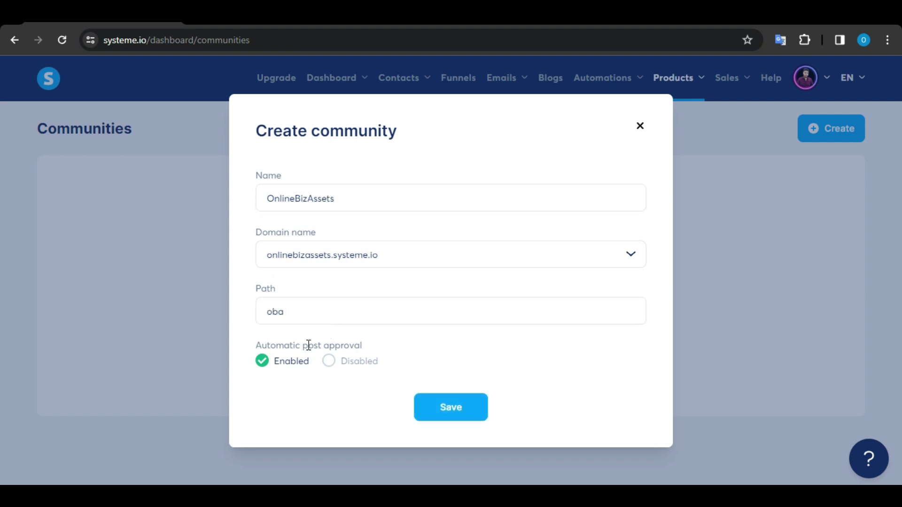
left_click(371, 362)
left_click(468, 420)
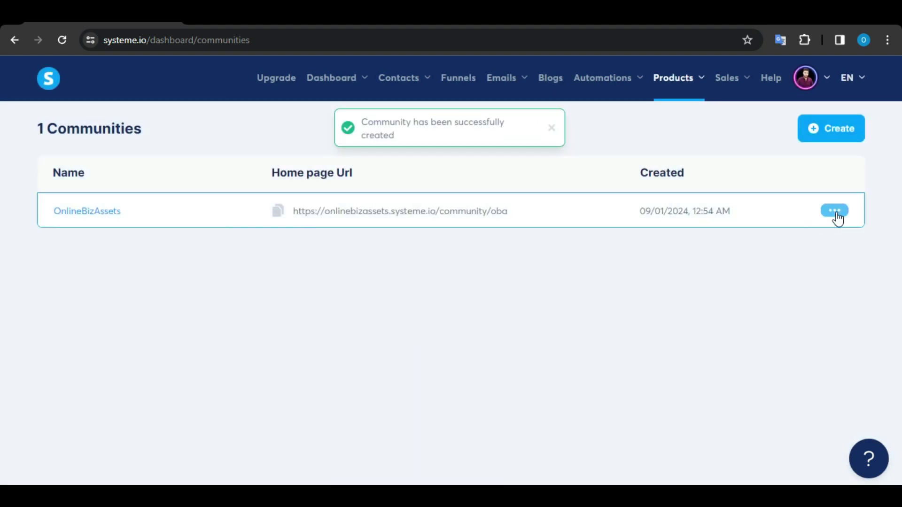
- Open the OnlineBizAssets community and view its members
left_click(835, 211)
left_click(781, 219)
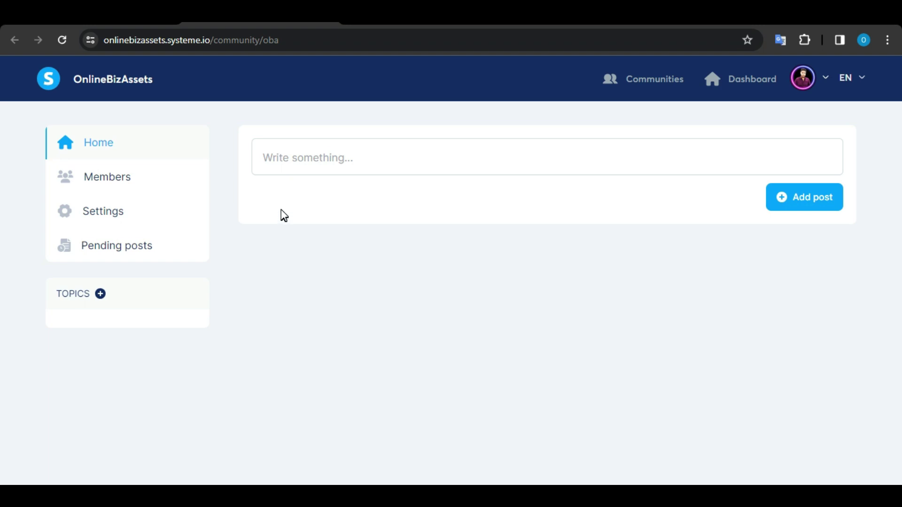
left_click(132, 192)
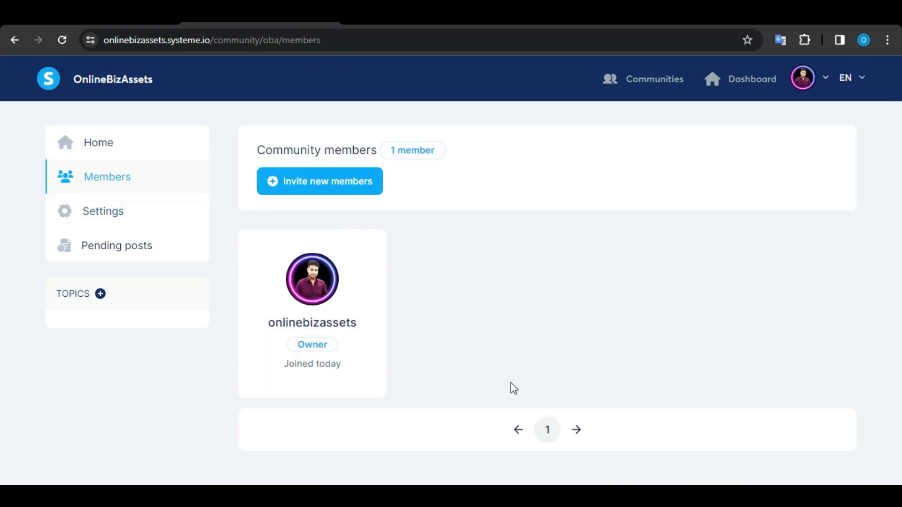
- Review the community settings, keep it public, and check the empty pending posts list
left_click(111, 223)
scroll(356, 317, "down", 1)
scroll(354, 319, "down", 2)
scroll(355, 319, "down", 3)
left_click(267, 243)
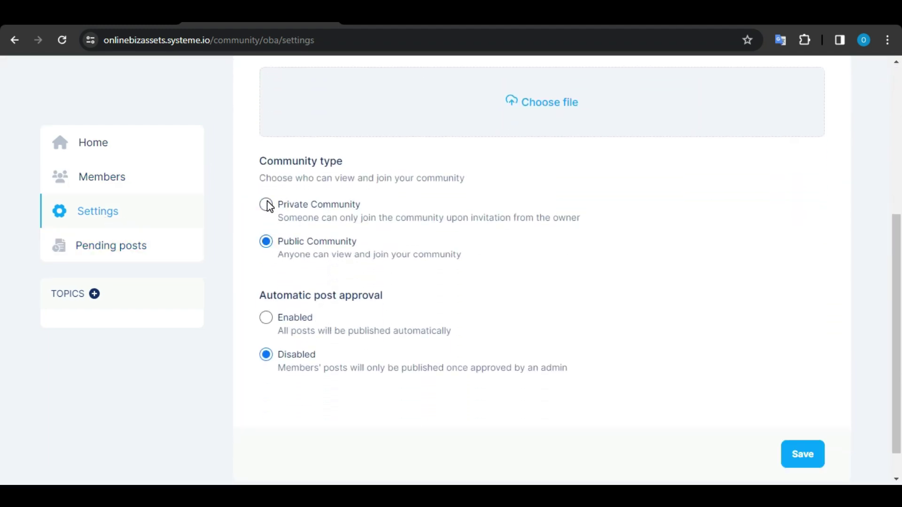
left_click(266, 205)
left_click(266, 241)
scroll(282, 338, "down", 1)
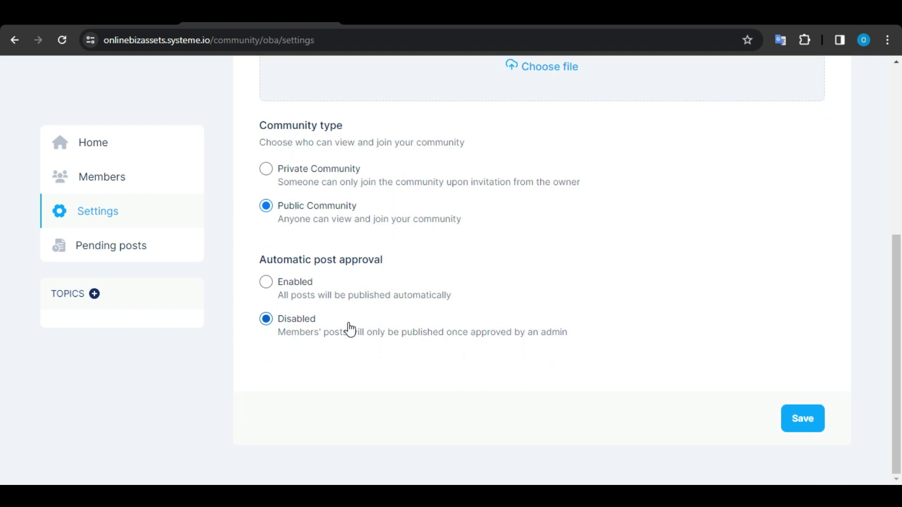
left_click(100, 248)
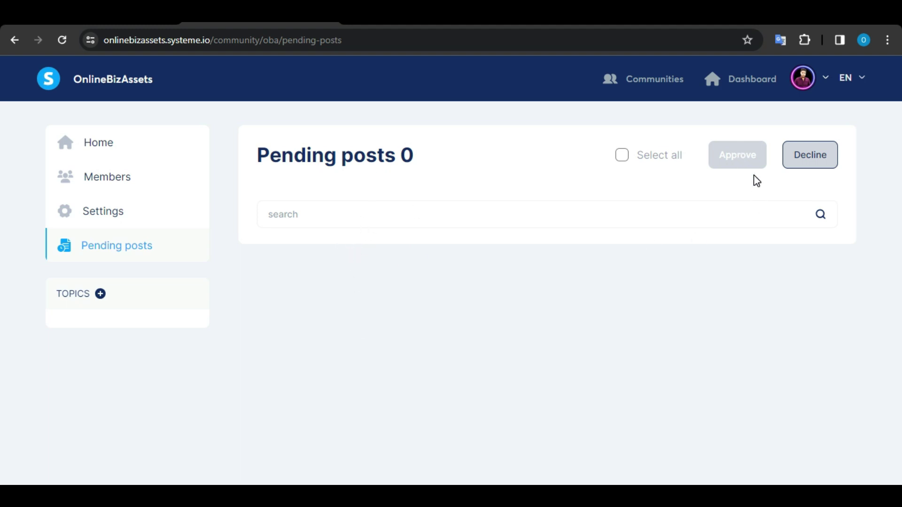
- Start a community post titled '150 Best Online Business Ideas' with its path filled from the title
left_click(100, 294)
type("Business")
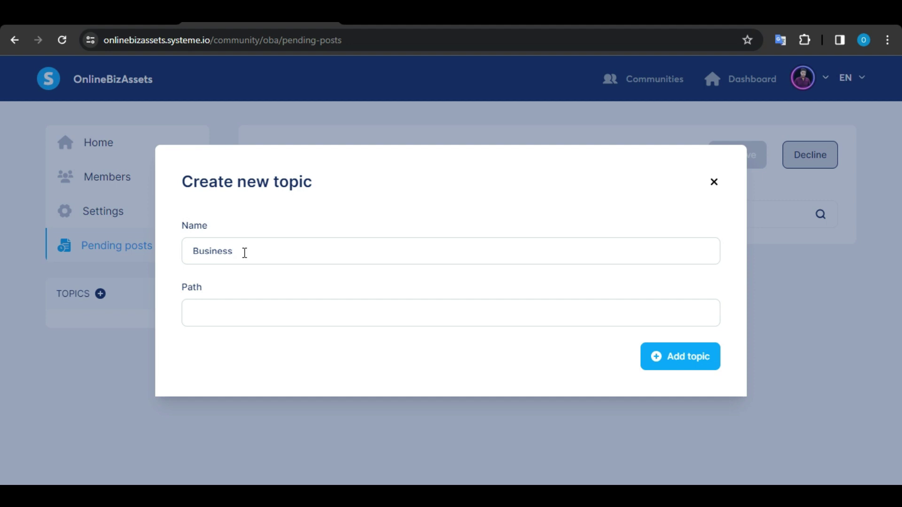
left_click(271, 313)
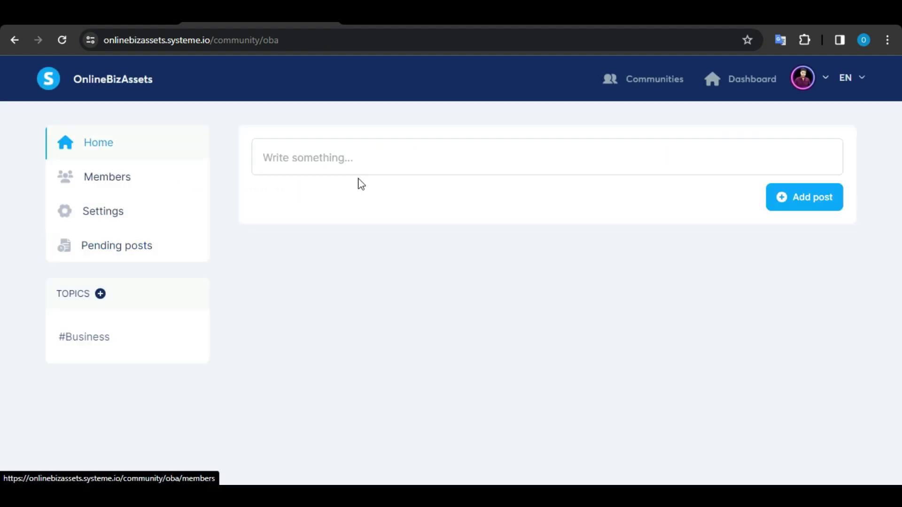
left_click(359, 172)
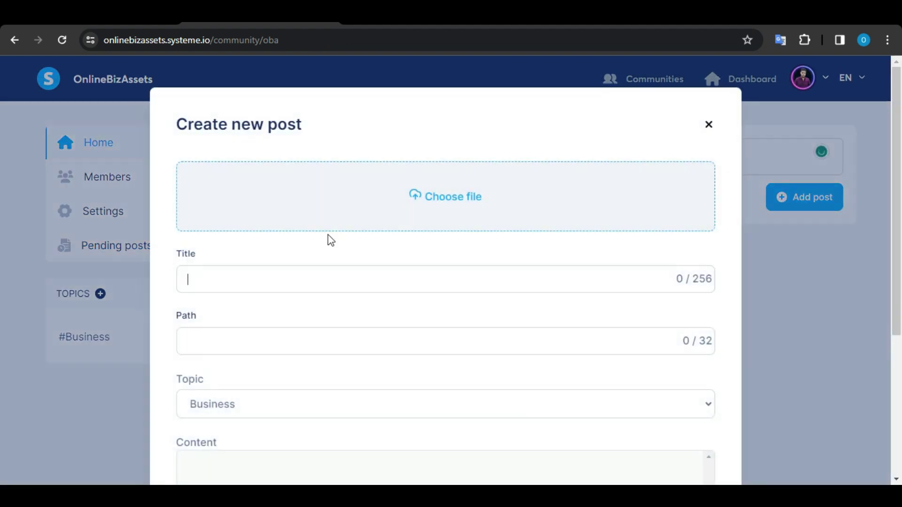
type("150 Best Online Business Idea")
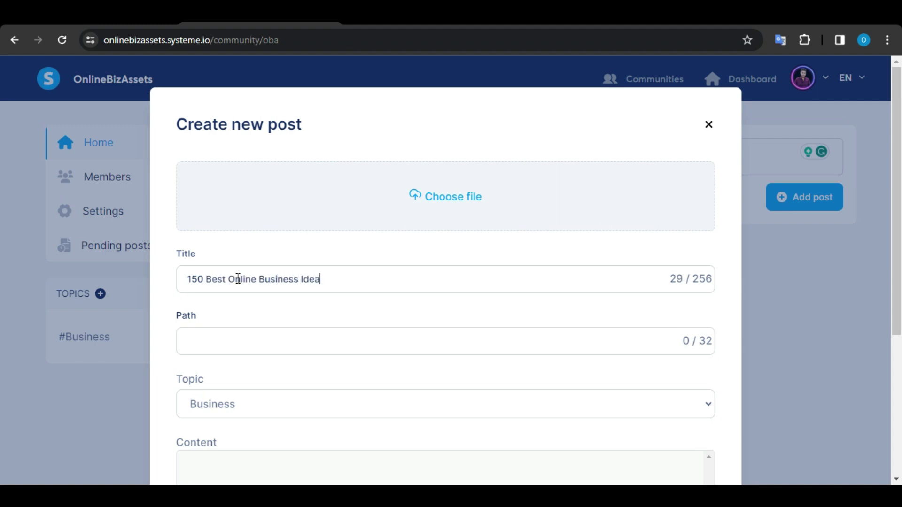
type("s")
left_click(236, 341)
scroll(225, 329, "down", 2)
scroll(239, 210, "down", 3)
- Keep the Business topic, paste the title as content, add the image, and publish
left_click(239, 207)
left_click(238, 248)
left_click(232, 284)
type("150 Best Online Business Ideas")
left_click(216, 417)
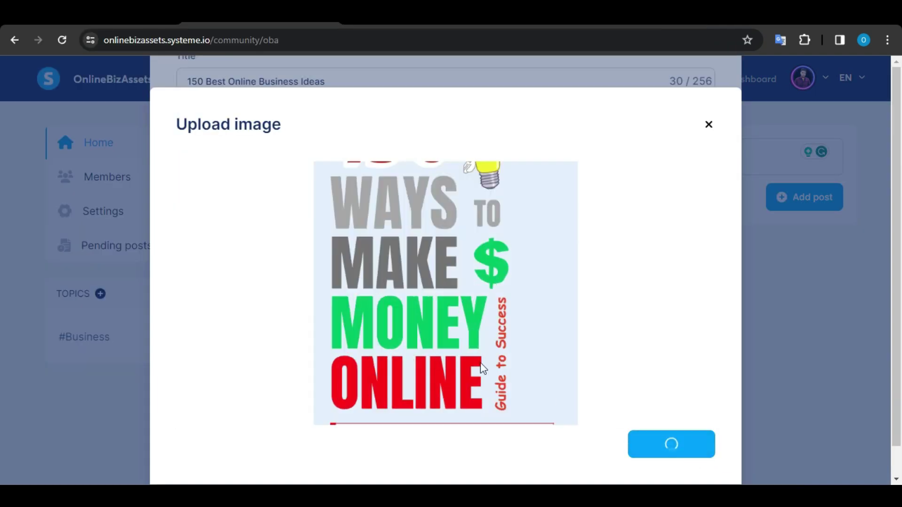
scroll(372, 362, "down", 4)
scroll(364, 384, "up", 5)
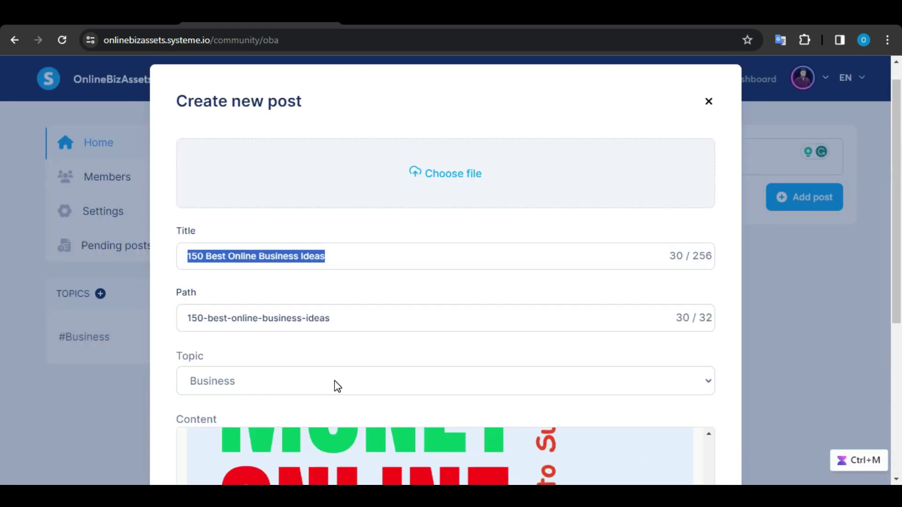
scroll(658, 460, "down", 5)
left_click(675, 392)
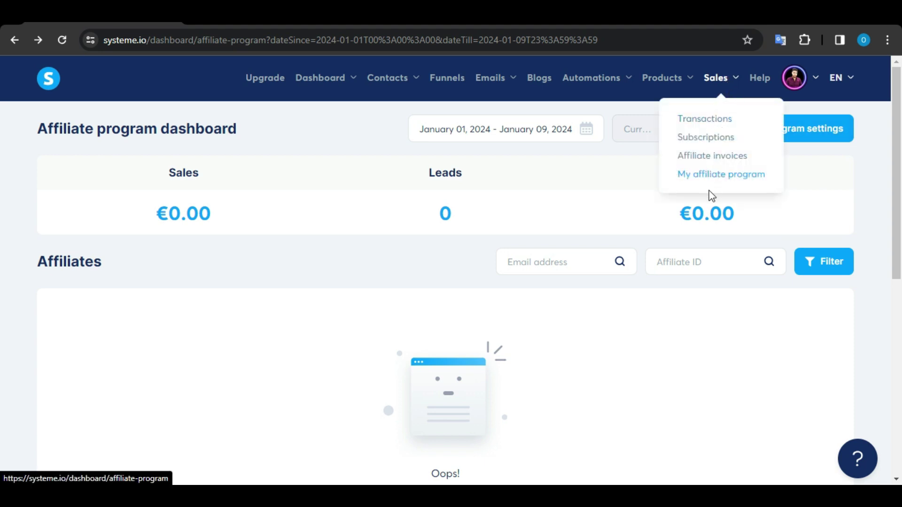
- Review the affiliate dashboard's sales, leads and commissions, leaving the date range unchanged
left_click(707, 176)
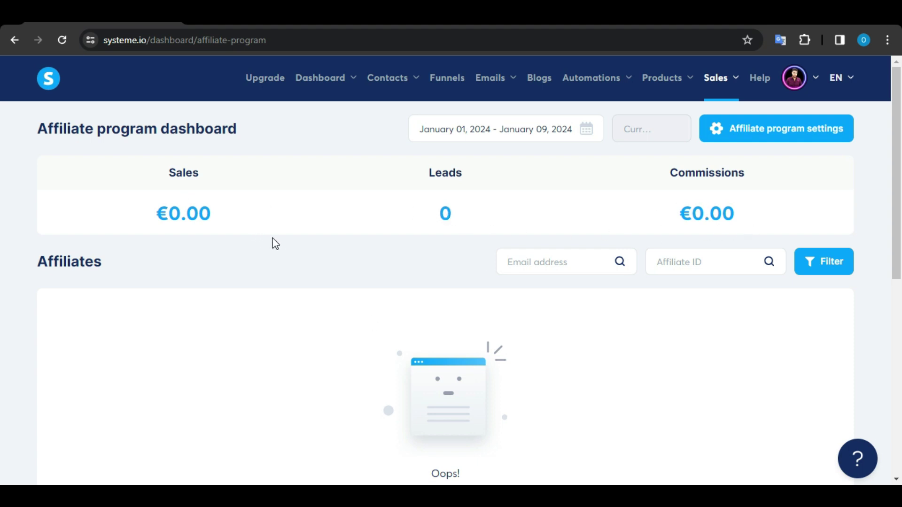
scroll(272, 246, "down", 4)
scroll(275, 261, "down", 3)
scroll(275, 260, "up", 5)
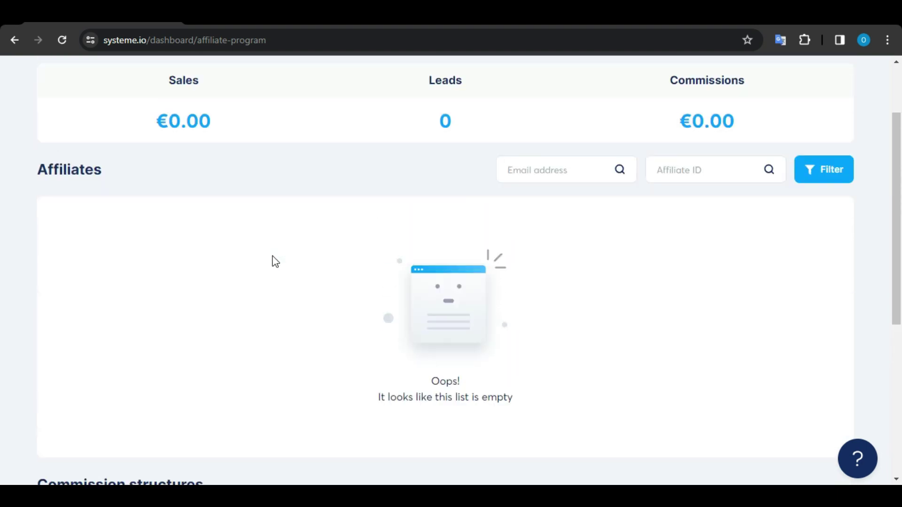
scroll(274, 261, "up", 2)
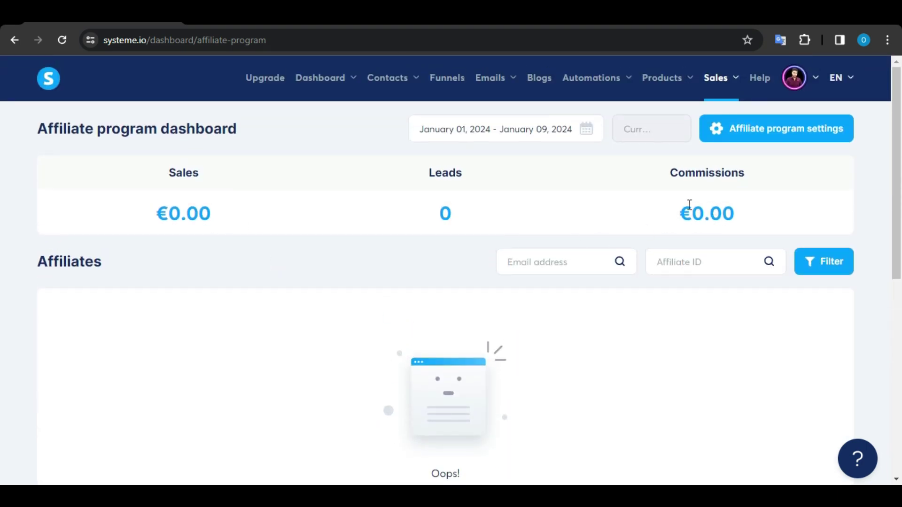
scroll(682, 227, "down", 2)
scroll(682, 235, "up", 2)
left_click(585, 136)
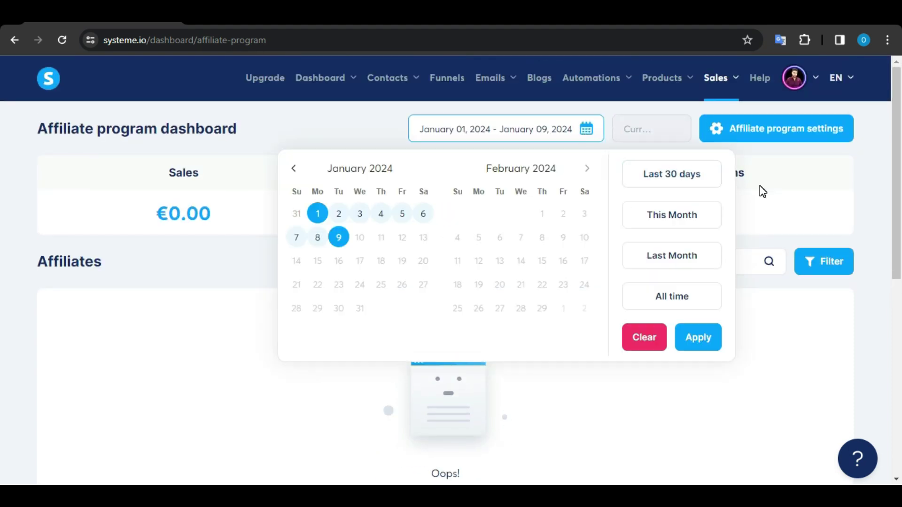
left_click(721, 150)
- Set second-tier commission to 20 and payout delay to 28, and show affiliates referred lead emails
left_click(736, 141)
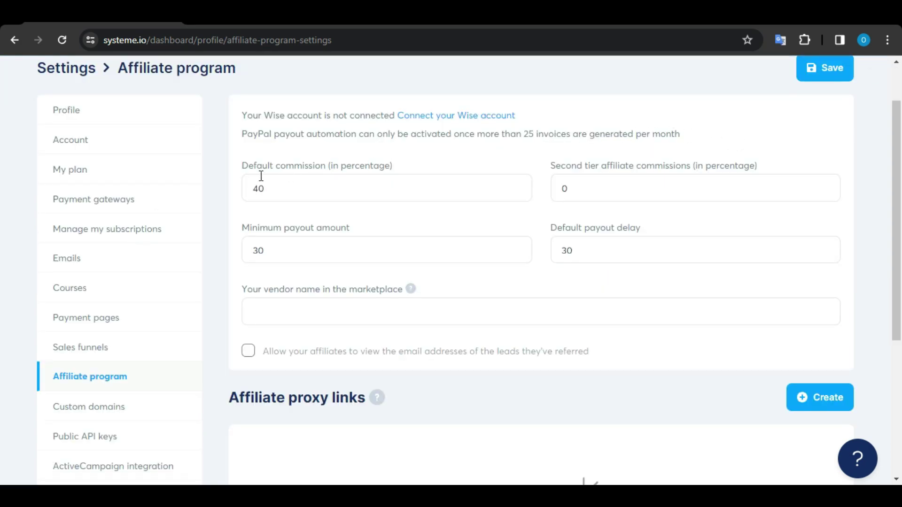
type("20")
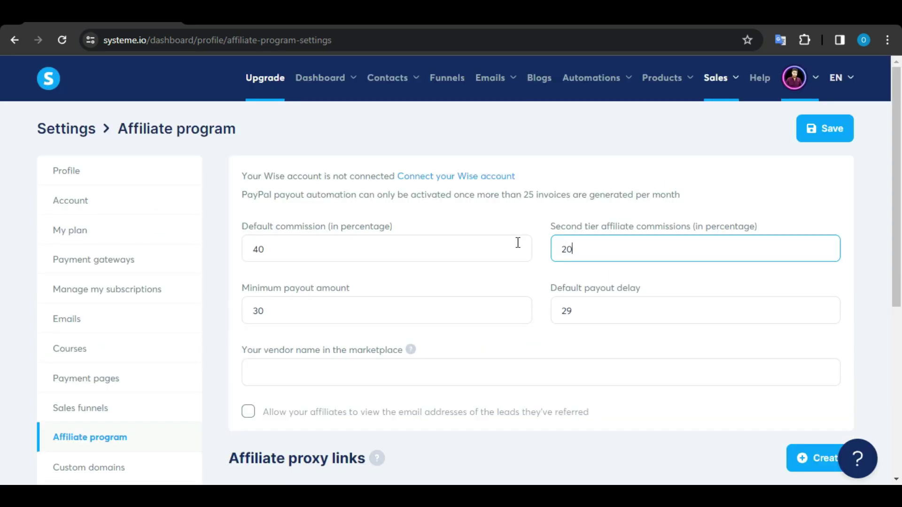
left_click(525, 281)
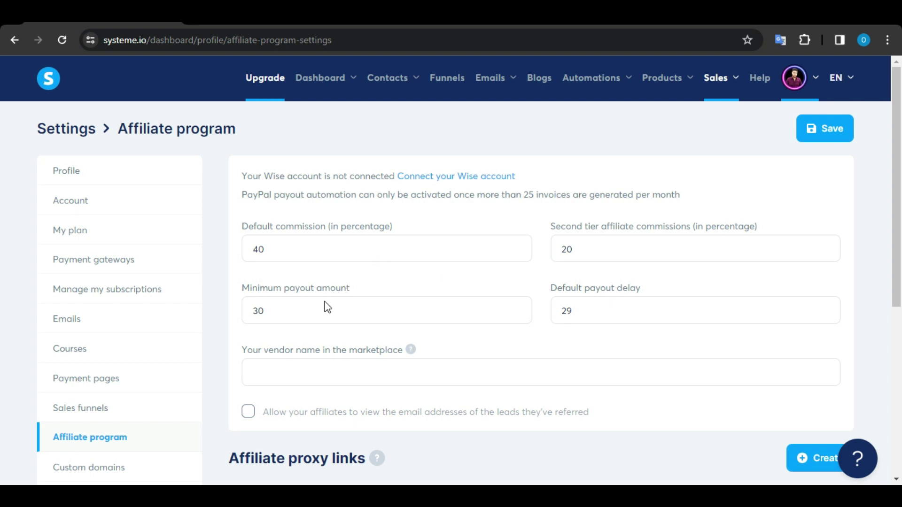
left_click(353, 315)
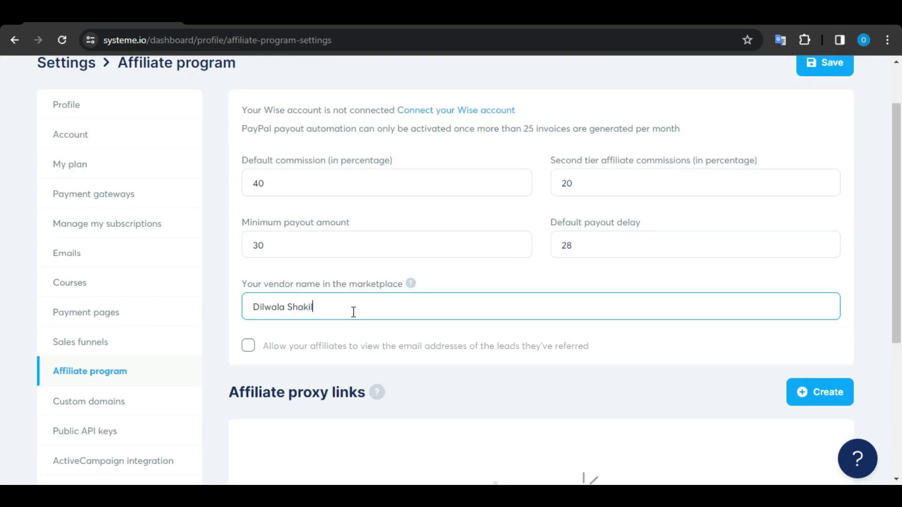
left_click(345, 360)
left_click(249, 346)
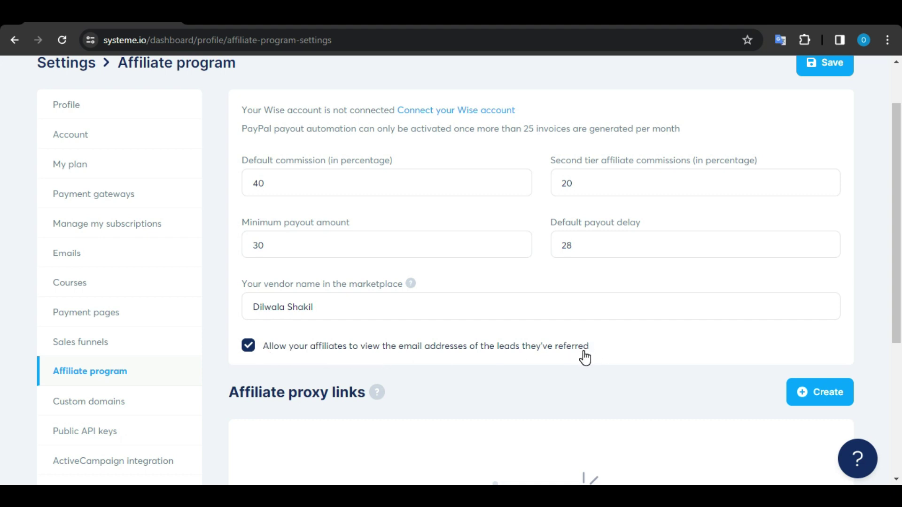
- Begin creating an affiliate proxy link and its label
scroll(584, 357, "down", 4)
left_click(802, 201)
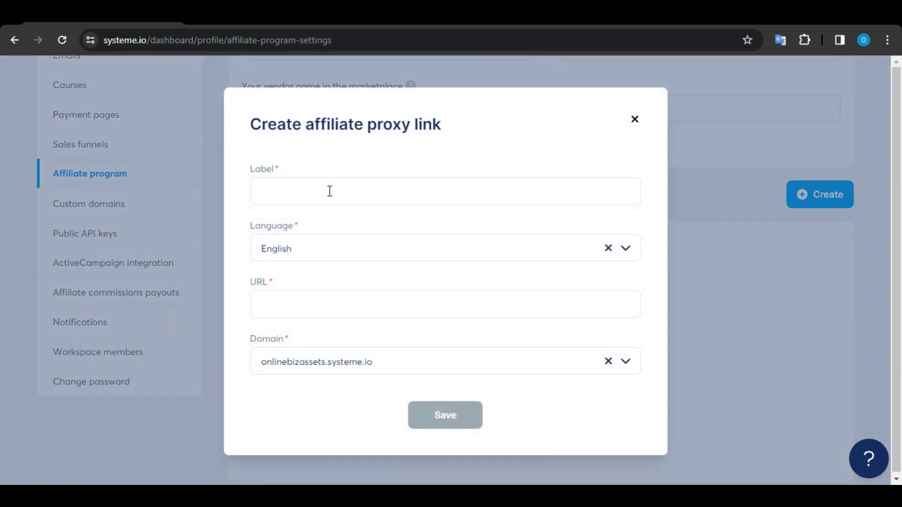
left_click(328, 191)
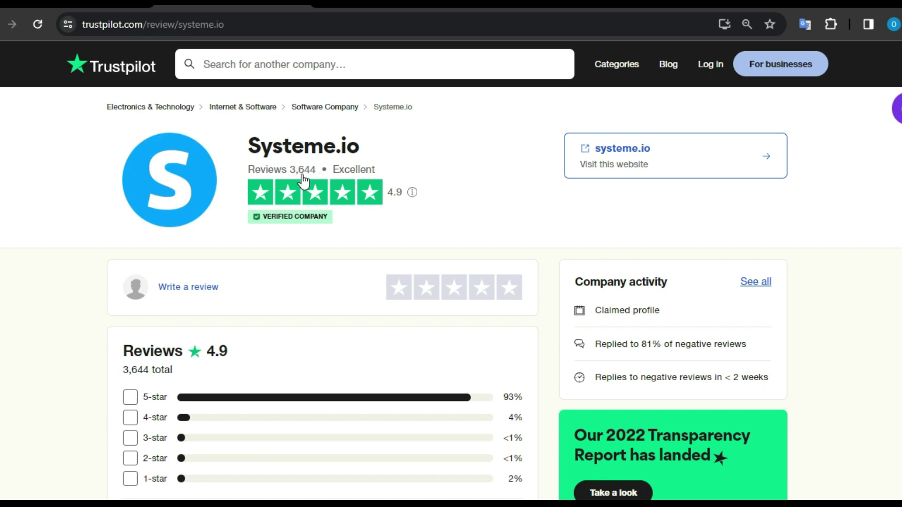
- Scroll Systeme.io's Trustpilot page to its 4.9 rating breakdown of 3,644 reviews
scroll(335, 188, "down", 2)
scroll(335, 188, "down", 2)
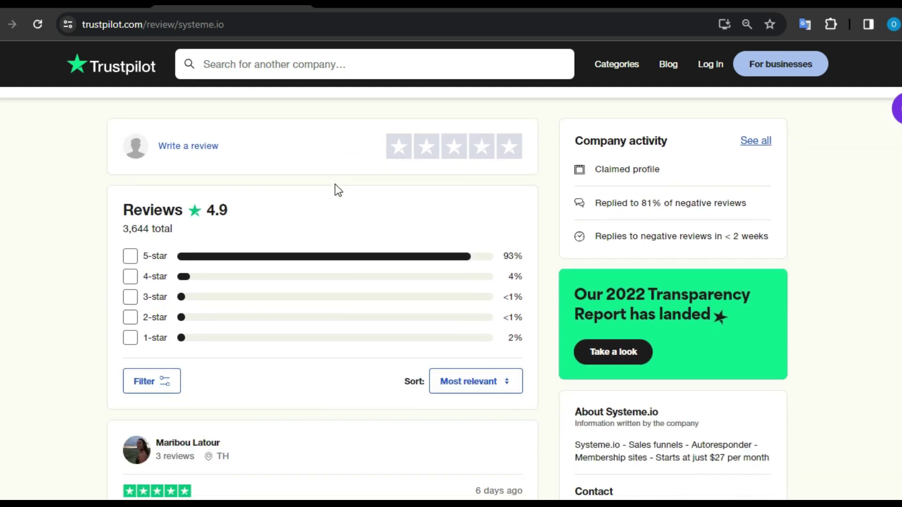
scroll(335, 188, "down", 2)
scroll(335, 190, "down", 2)
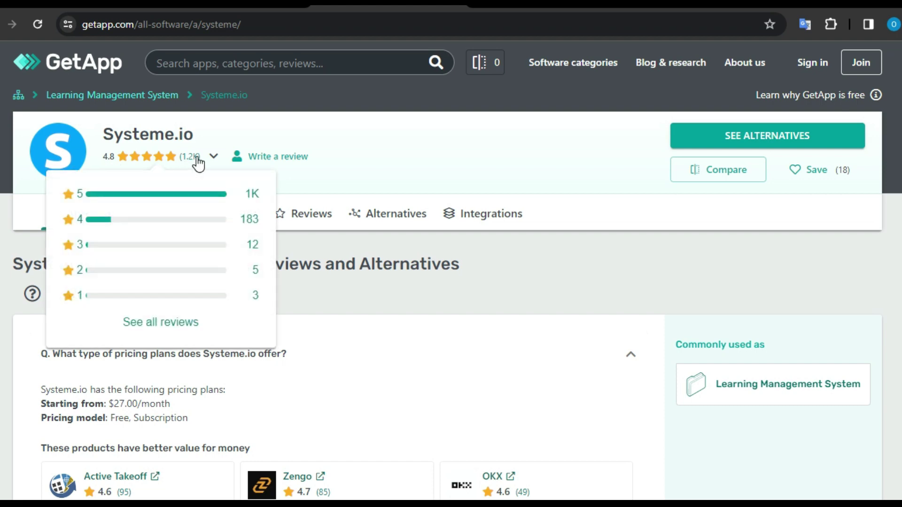
- Switch to the GetApp tab to see Systeme.io's 4.8-star rating
left_click(497, 4)
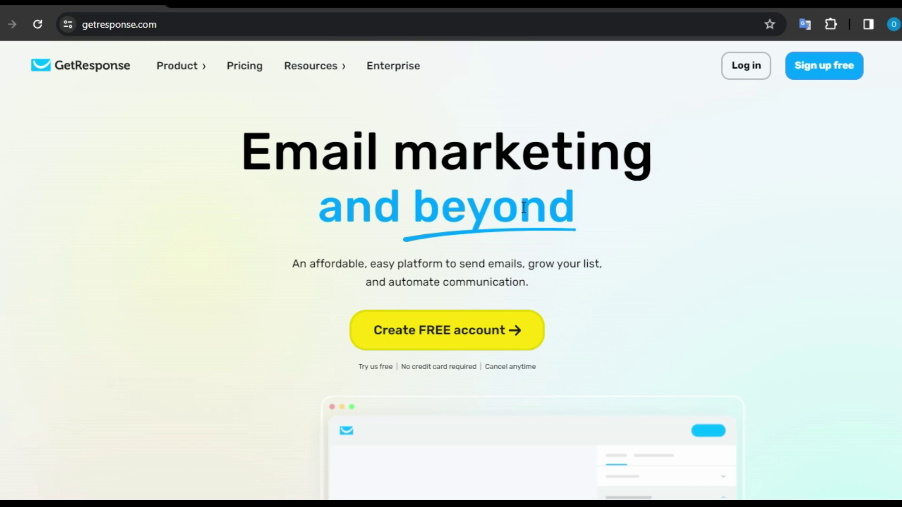
- Scroll through the GetResponse email-marketing homepage
scroll(523, 207, "down", 2)
scroll(523, 207, "down", 1)
scroll(524, 207, "down", 2)
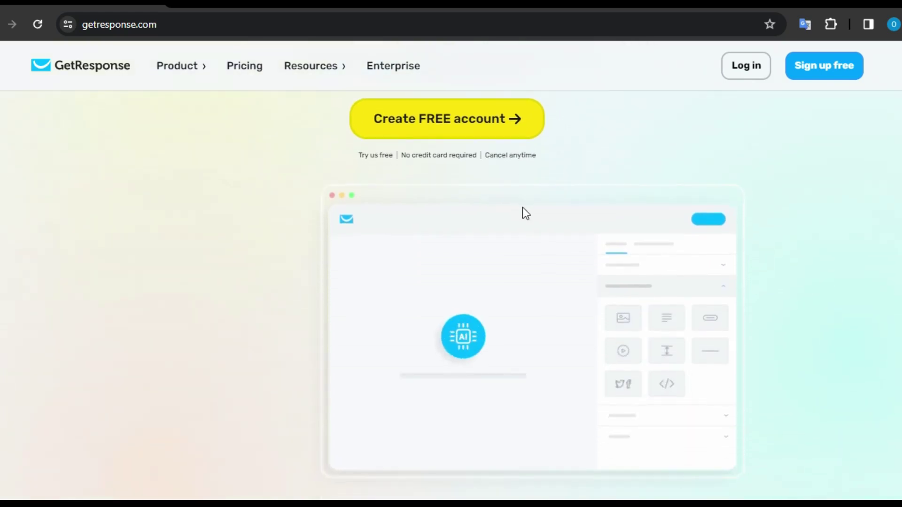
scroll(522, 207, "down", 1)
scroll(523, 207, "down", 1)
scroll(522, 207, "down", 2)
scroll(503, 311, "down", 8)
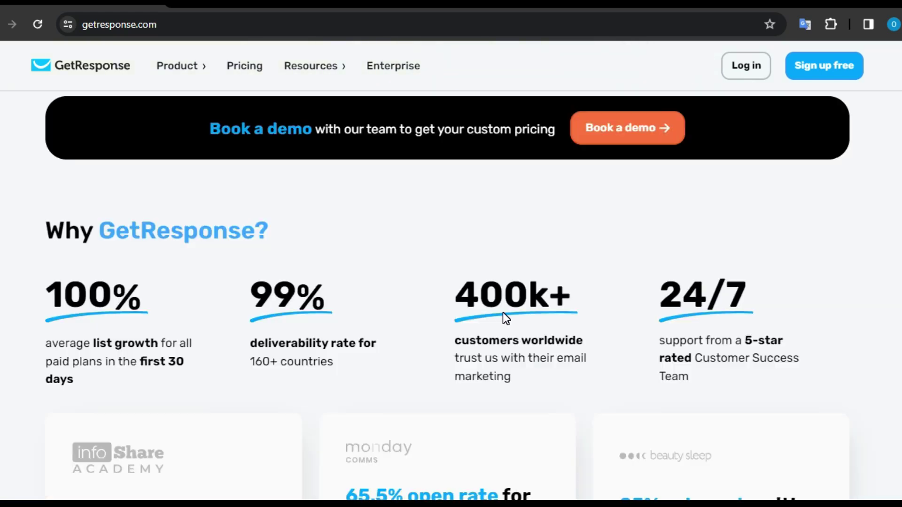
scroll(502, 312, "down", 5)
scroll(503, 312, "down", 3)
scroll(502, 312, "down", 2)
scroll(502, 311, "down", 5)
scroll(503, 312, "down", 2)
scroll(503, 312, "down", 3)
scroll(503, 312, "down", 3)
scroll(502, 312, "down", 2)
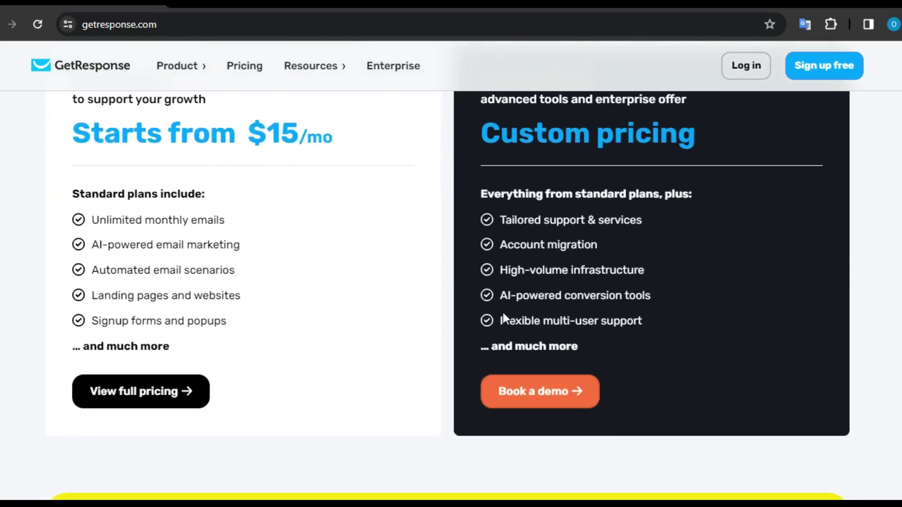
scroll(502, 312, "down", 4)
scroll(503, 312, "down", 1)
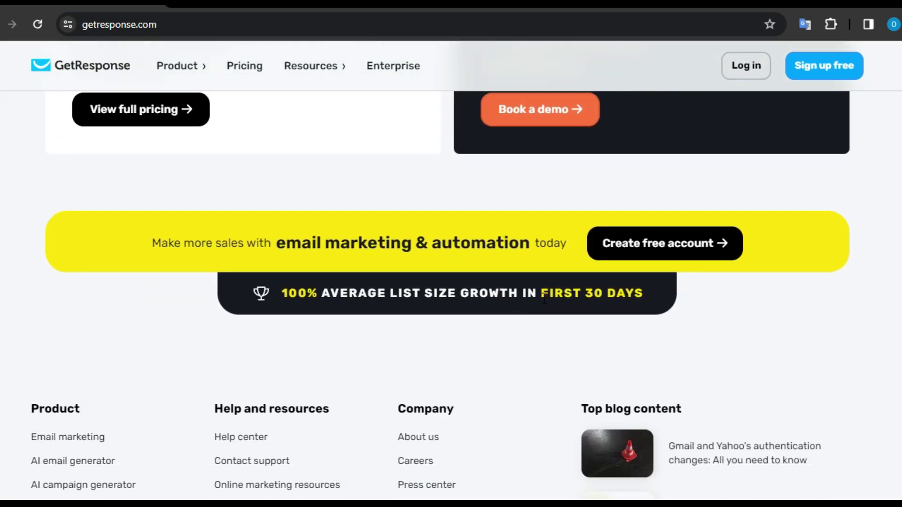
- Open GetResponse pricing at a 1,000-contact list size and view the plan features
left_click(204, 76)
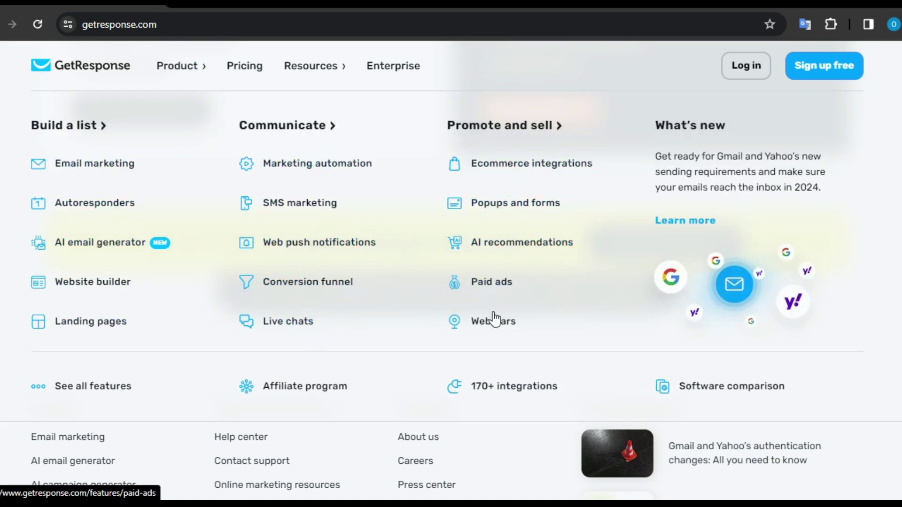
left_click(249, 70)
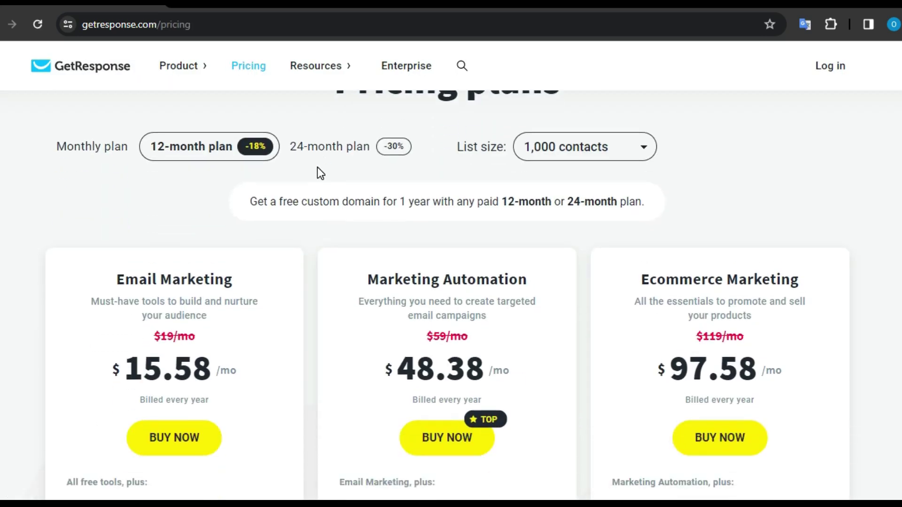
left_click(589, 155)
left_click(631, 191)
scroll(529, 217, "down", 4)
scroll(528, 217, "down", 3)
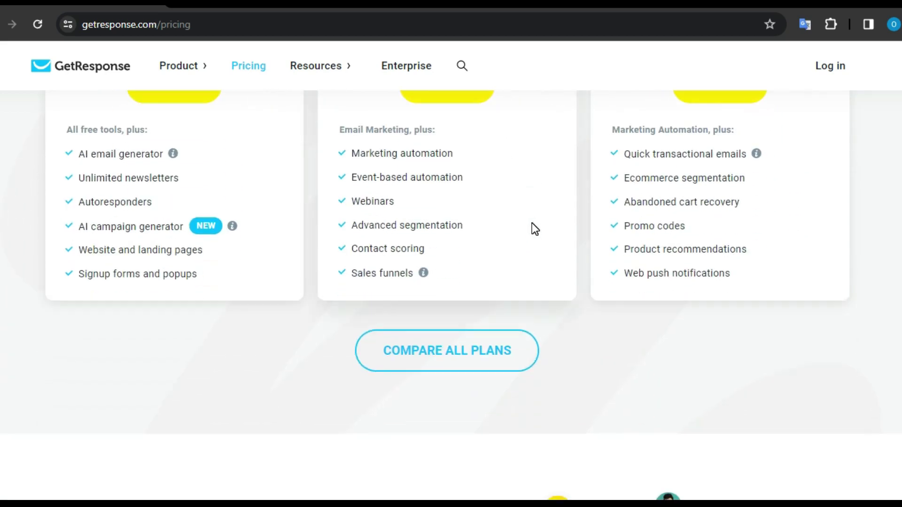